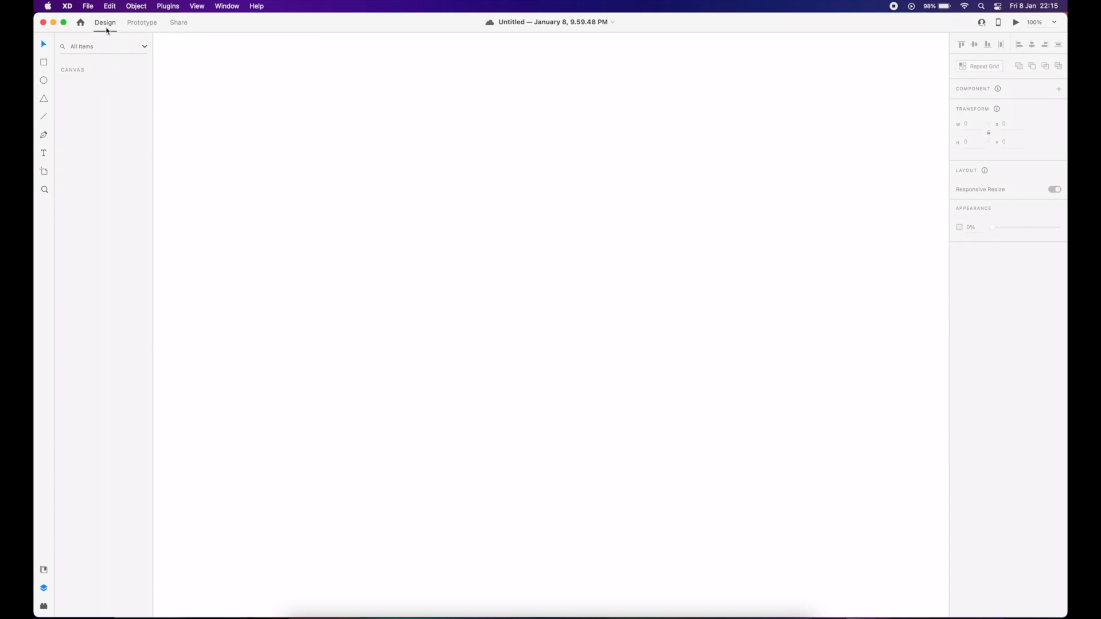
# Step: Draw two trial rectangles on the empty canvas and delete both of them
pyautogui.click(43, 62)
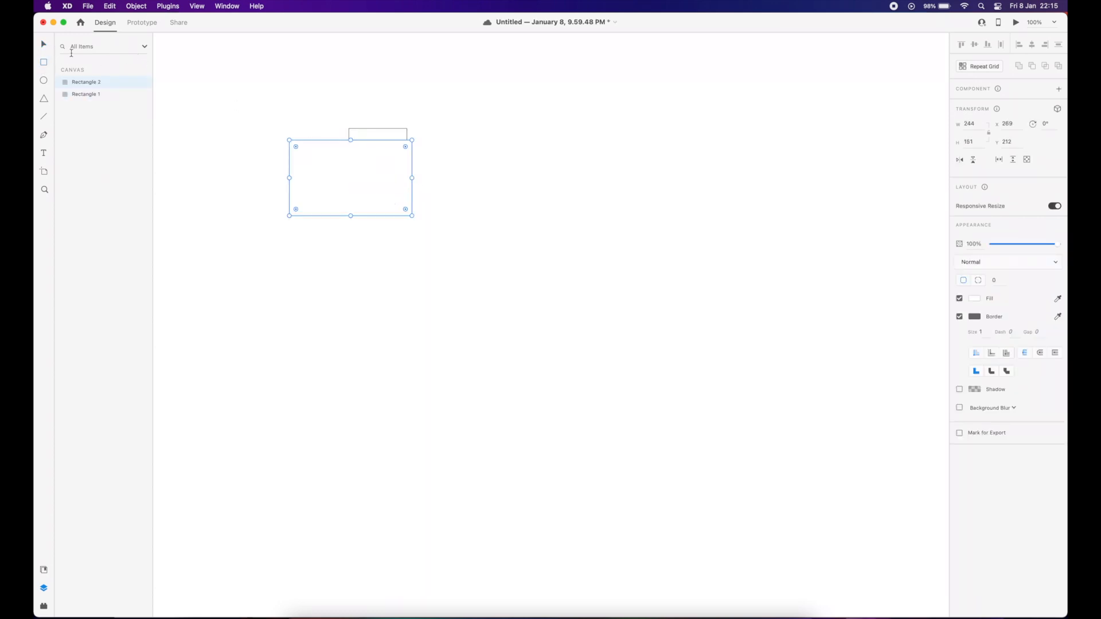
pyautogui.moveTo(314, 155); pyautogui.dragTo(304, 221)
pyautogui.moveTo(496, 296); pyautogui.dragTo(289, 133)
pyautogui.press('Delete')
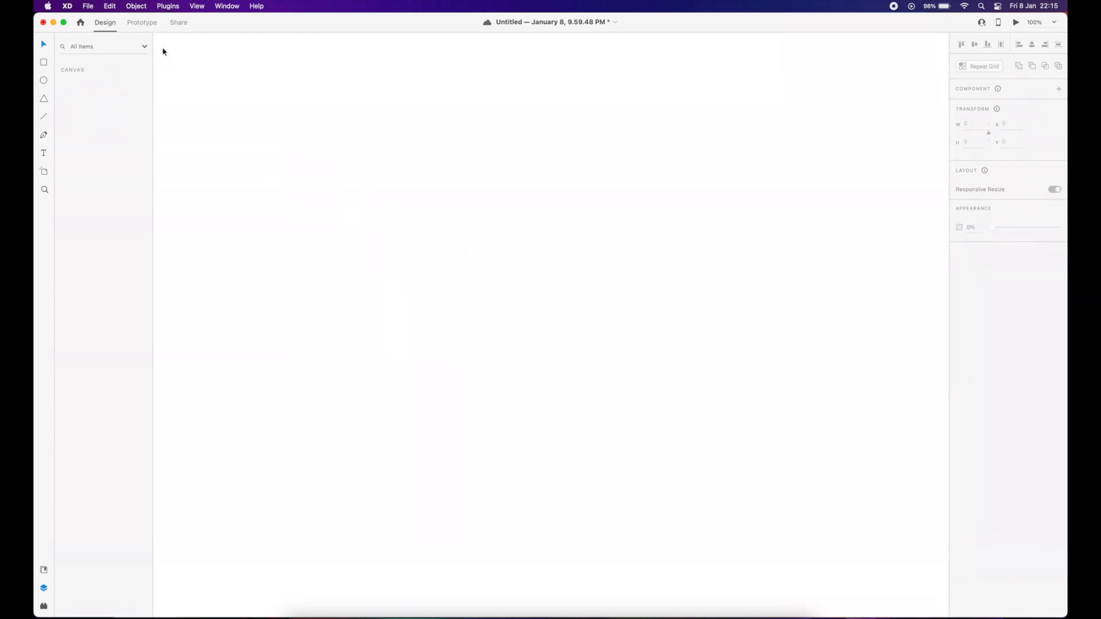
# Step: View the empty Prototype mode and the Share mode of the document
pyautogui.click(143, 23)
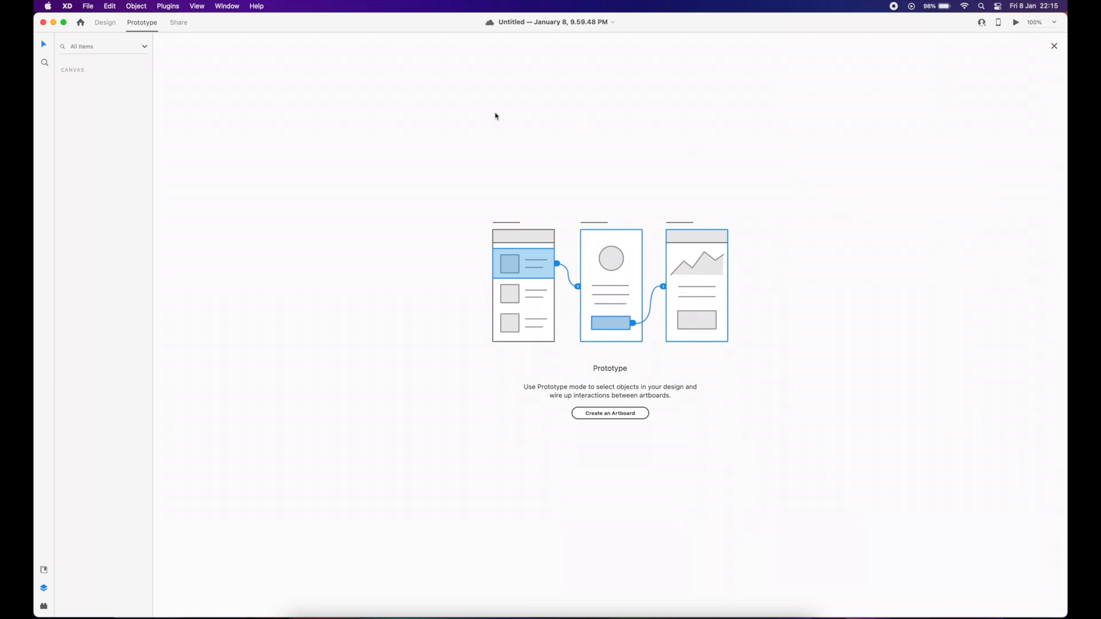
pyautogui.click(177, 26)
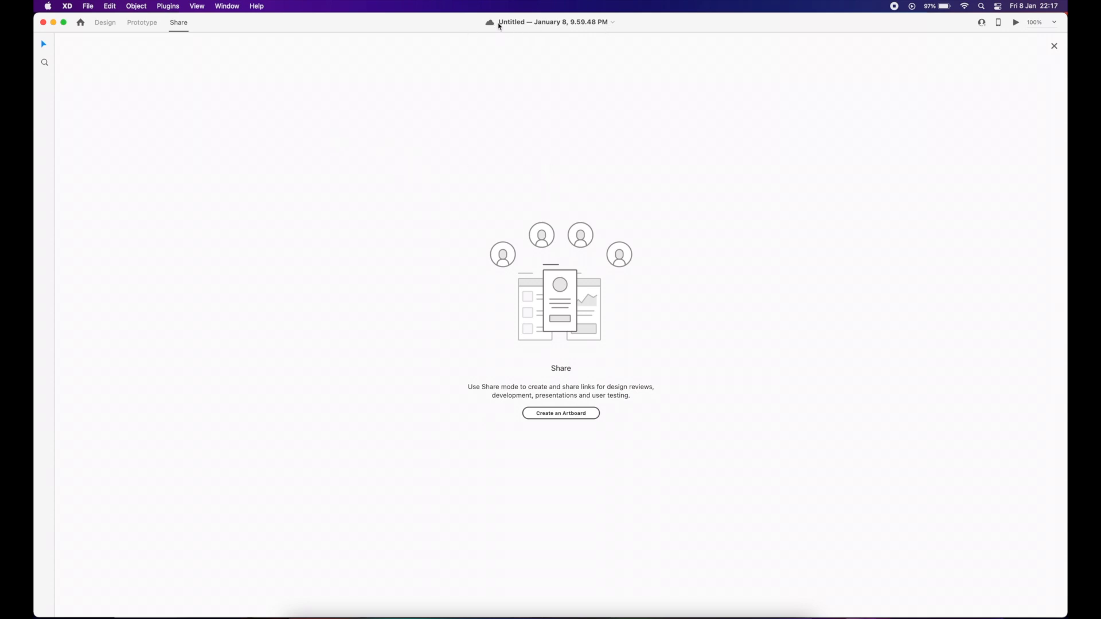
# Step: Save the cloud document under the name "Design tutorial number 2 — January 8, 9.59.48 PM"
pyautogui.click(539, 23)
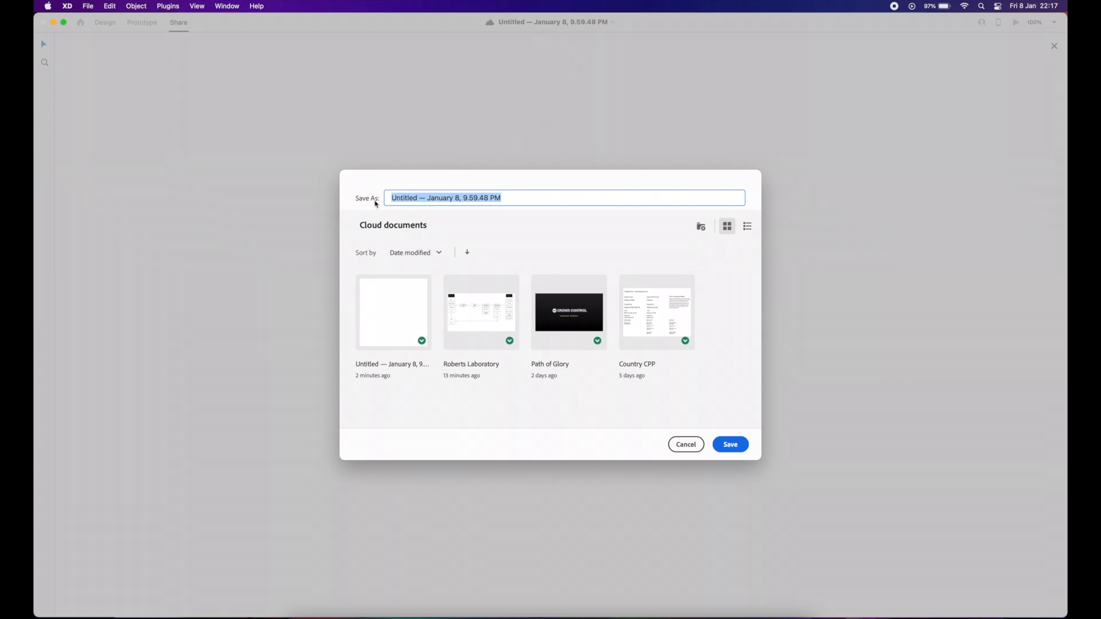
pyautogui.doubleClick(410, 197)
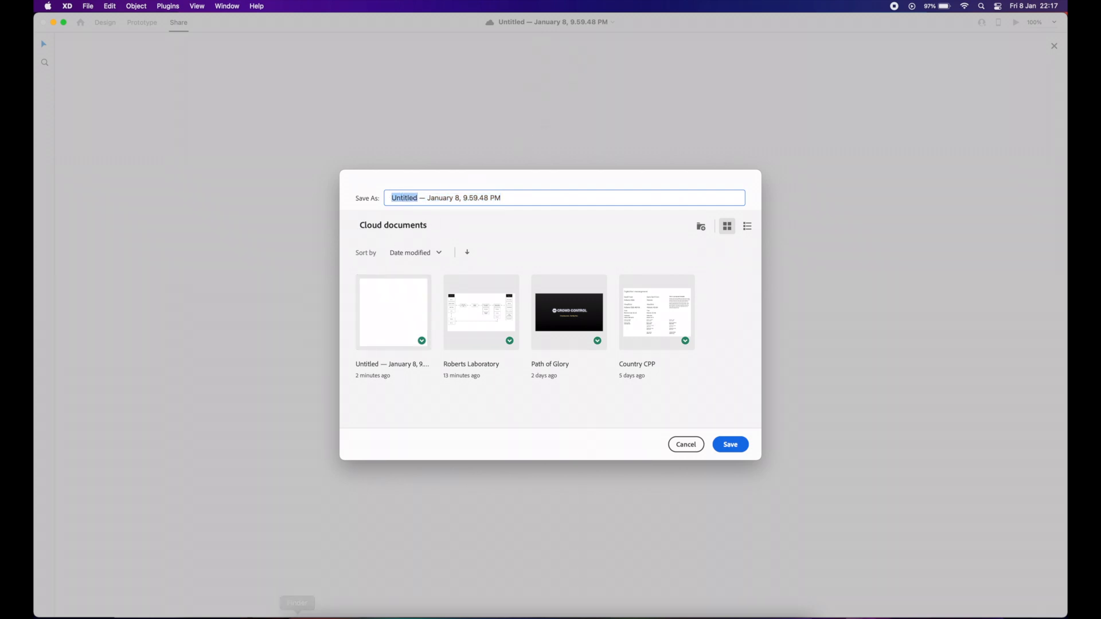
pyautogui.write('Design tutorial number ')
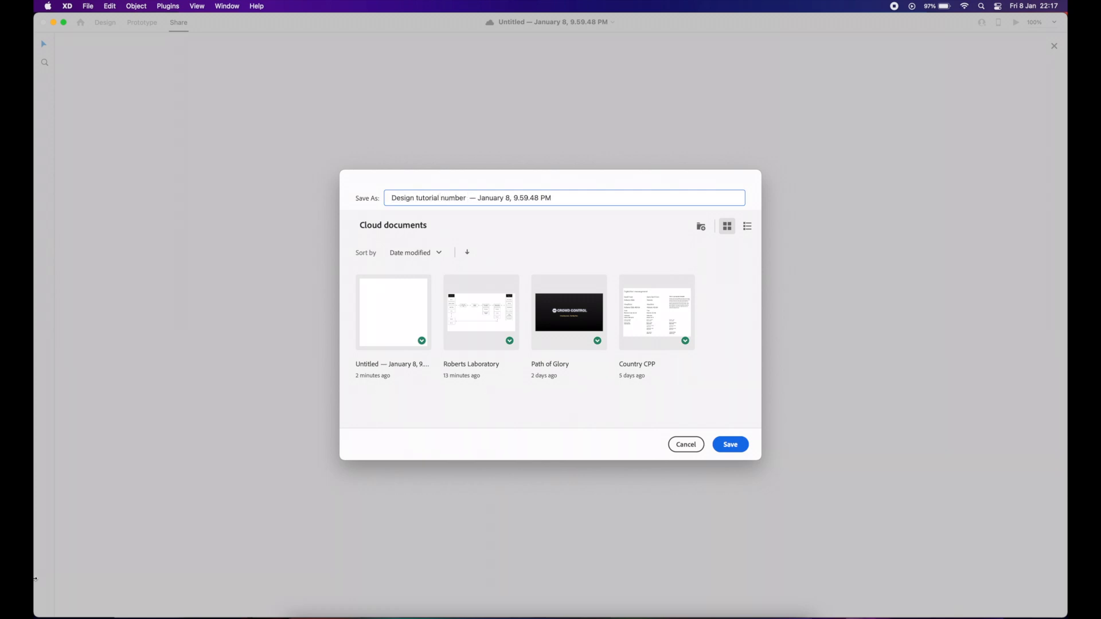
pyautogui.write('2')
pyautogui.click(736, 448)
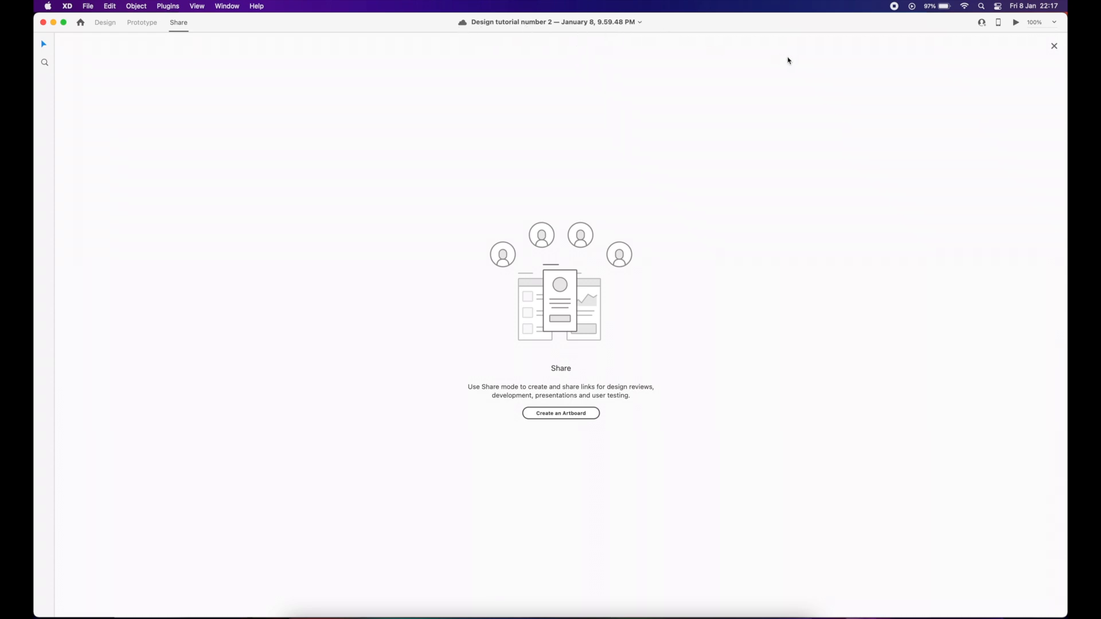
# Step: Look over the sharing and preview options, view the desktop preview window, and close it
pyautogui.click(983, 23)
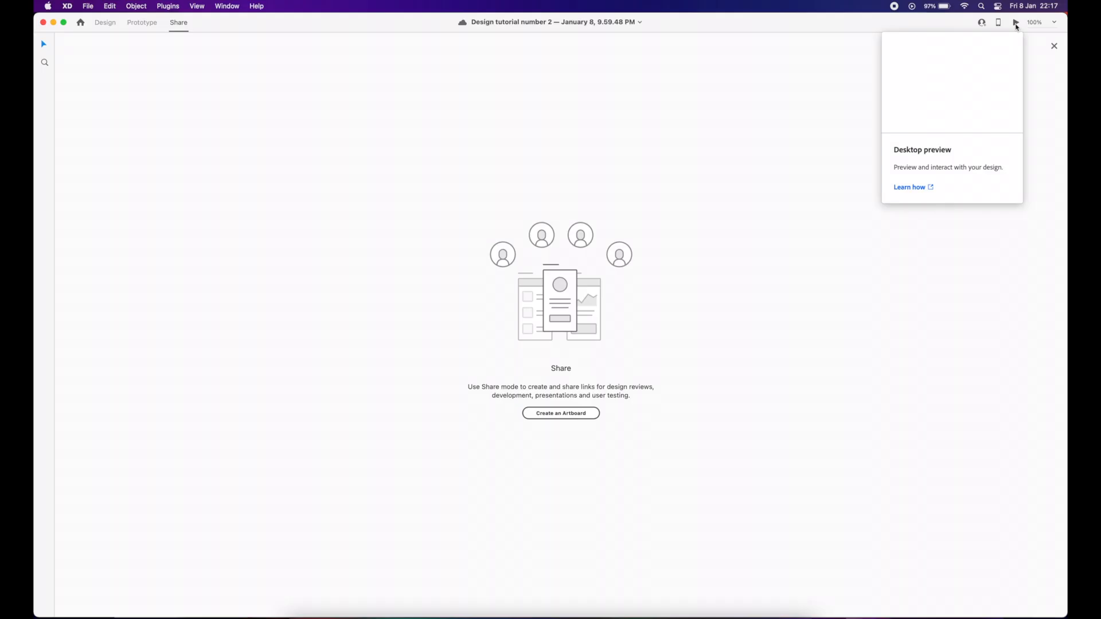
pyautogui.click(1016, 26)
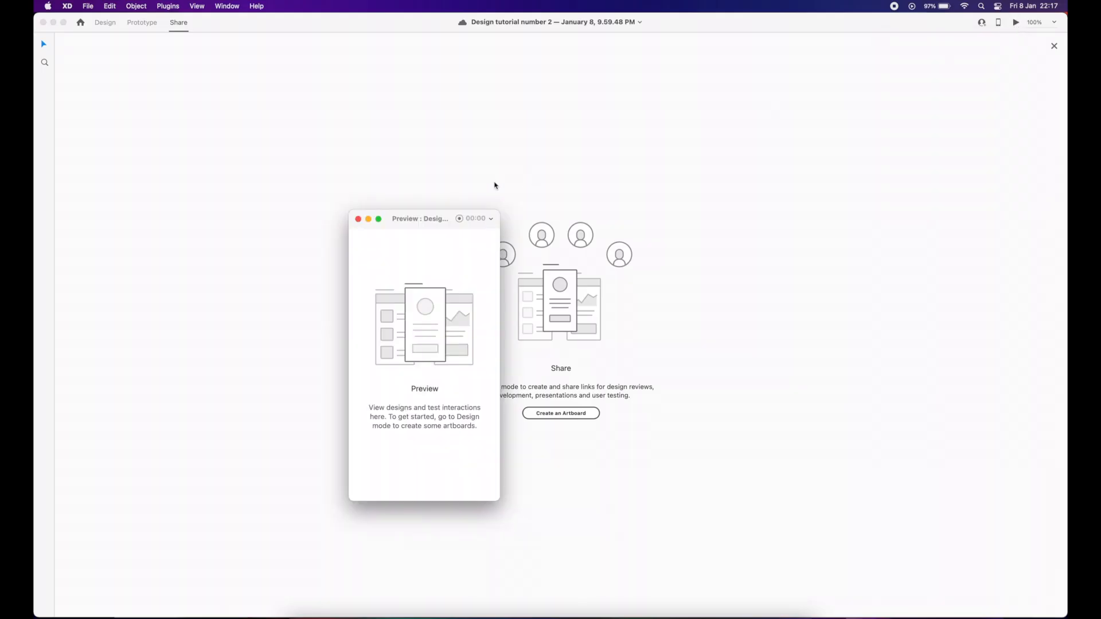
pyautogui.moveTo(437, 215); pyautogui.dragTo(774, 134)
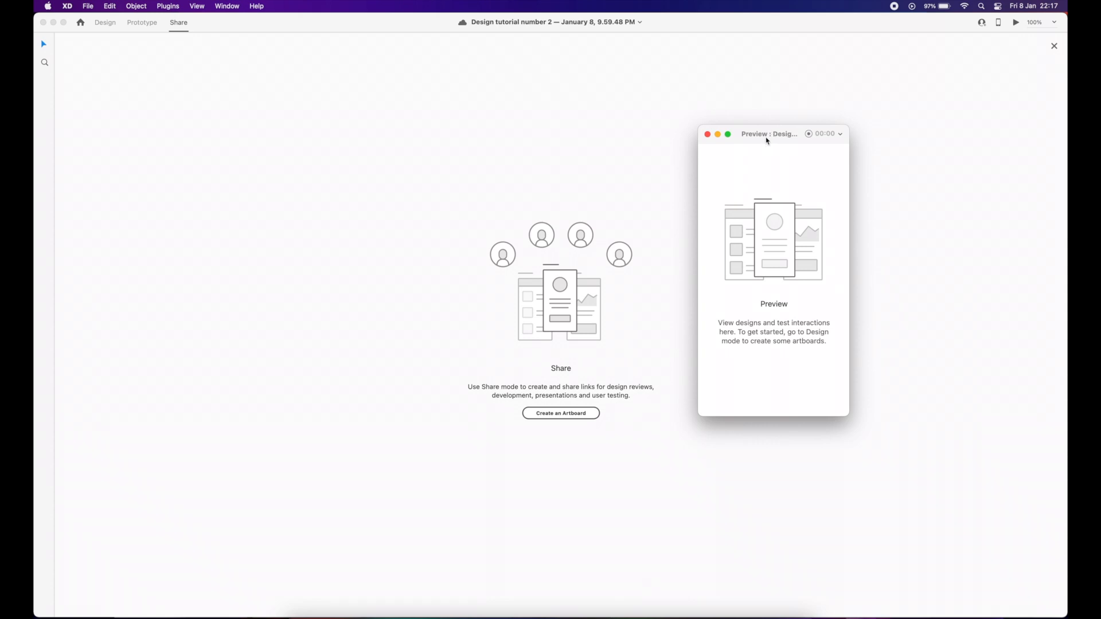
pyautogui.moveTo(764, 135); pyautogui.dragTo(802, 131)
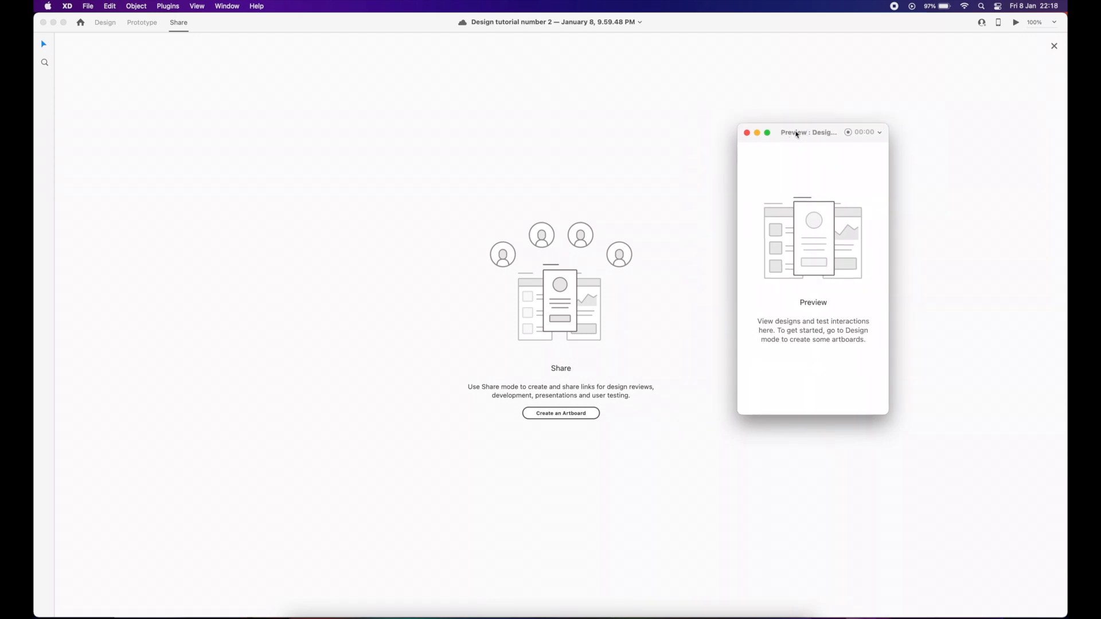
pyautogui.click(748, 133)
# Step: Go through the Design, Prototype and Share modes to compare their workspaces
pyautogui.click(106, 24)
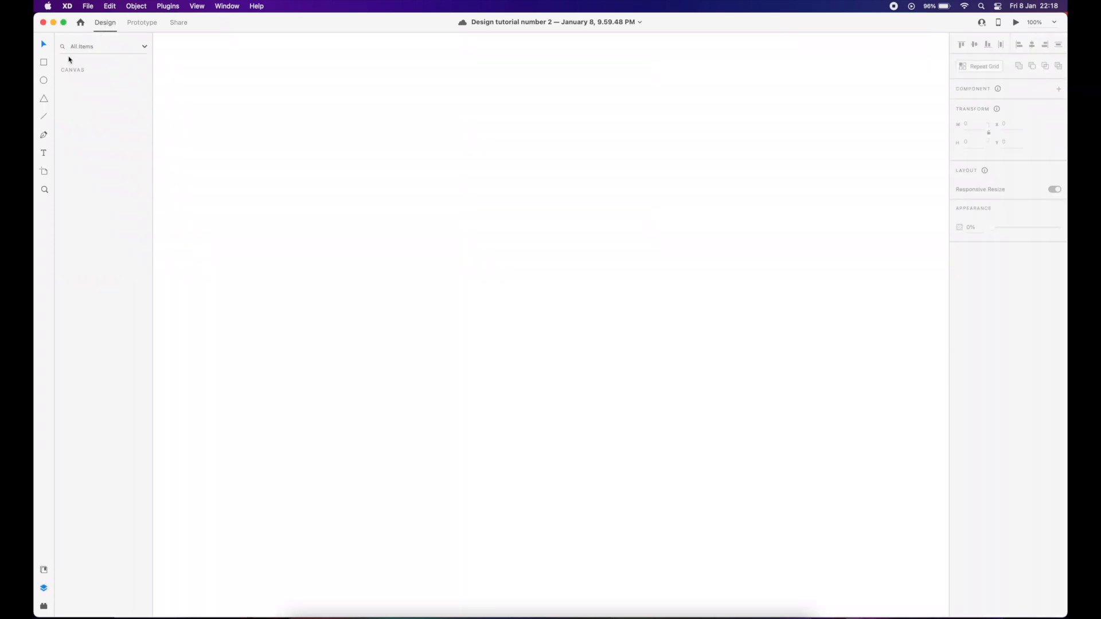
pyautogui.click(145, 25)
pyautogui.click(180, 24)
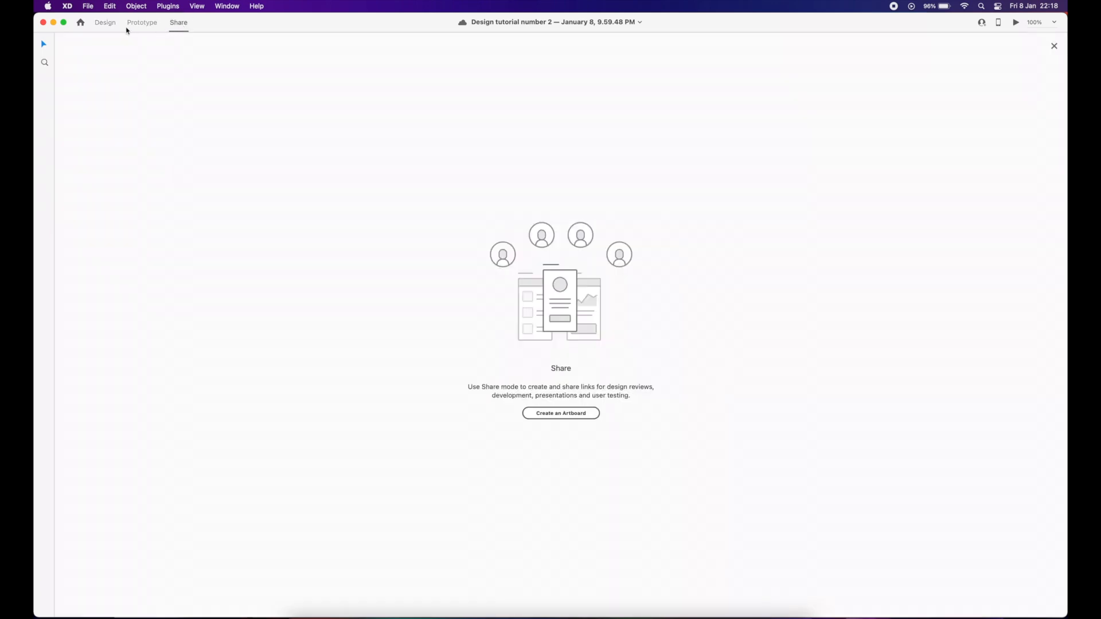
# Step: In Design mode, draw a row with a rectangle about 208 × 97 and two squares about 97 and 96 wide
pyautogui.click(107, 24)
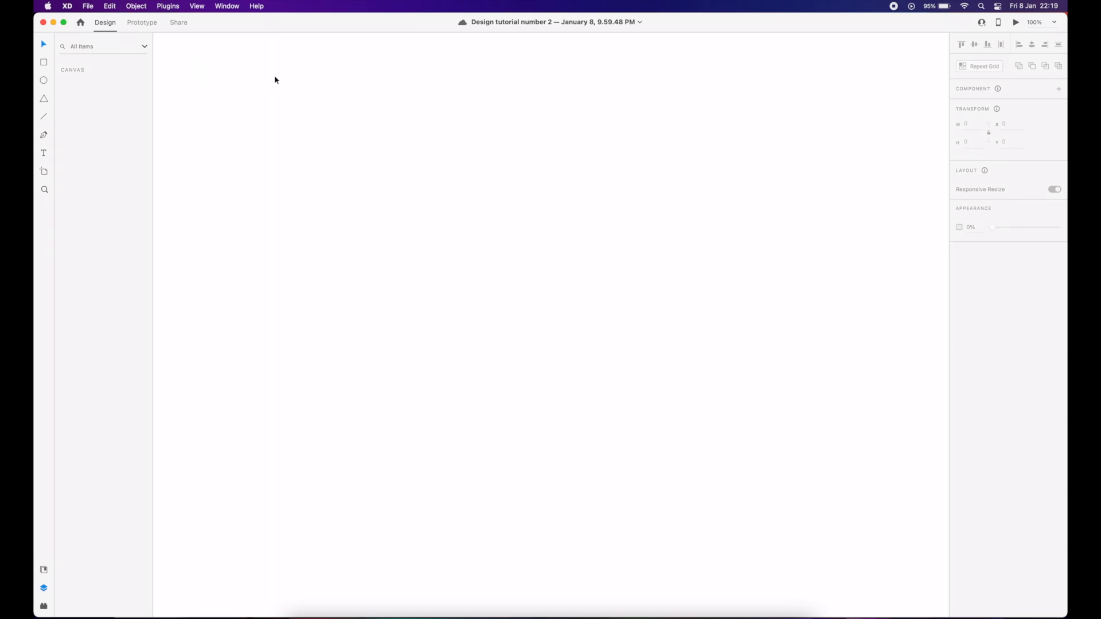
pyautogui.click(44, 63)
pyautogui.moveTo(290, 118)
pyautogui.mouseDown()
pyautogui.moveTo(407, 175)
pyautogui.moveTo(397, 170)
pyautogui.mouseUp()
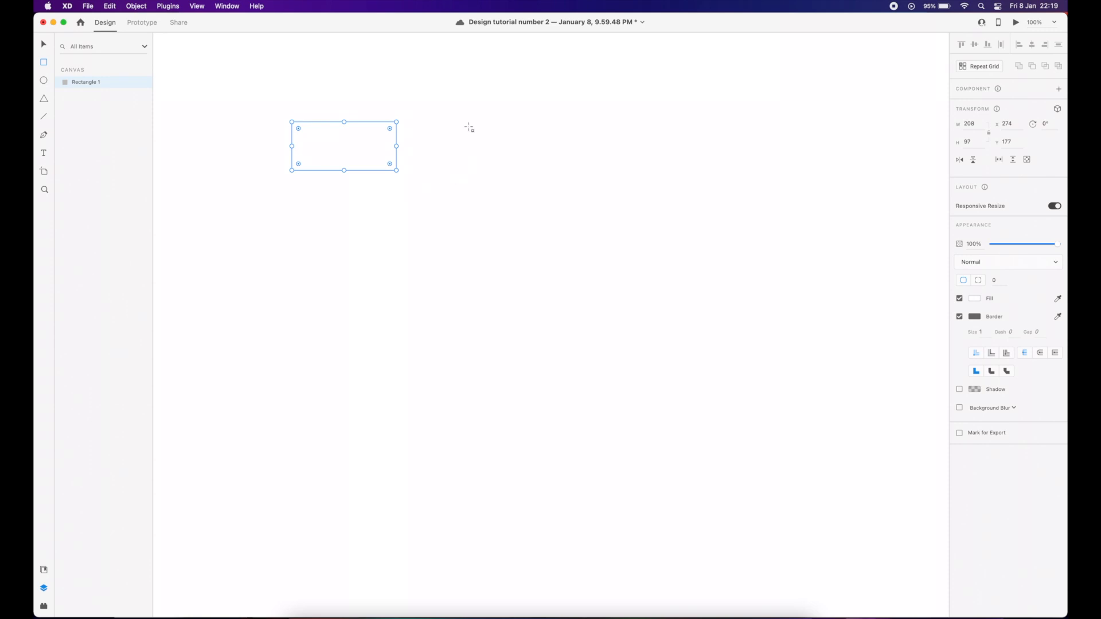
pyautogui.moveTo(463, 122); pyautogui.dragTo(537, 172)
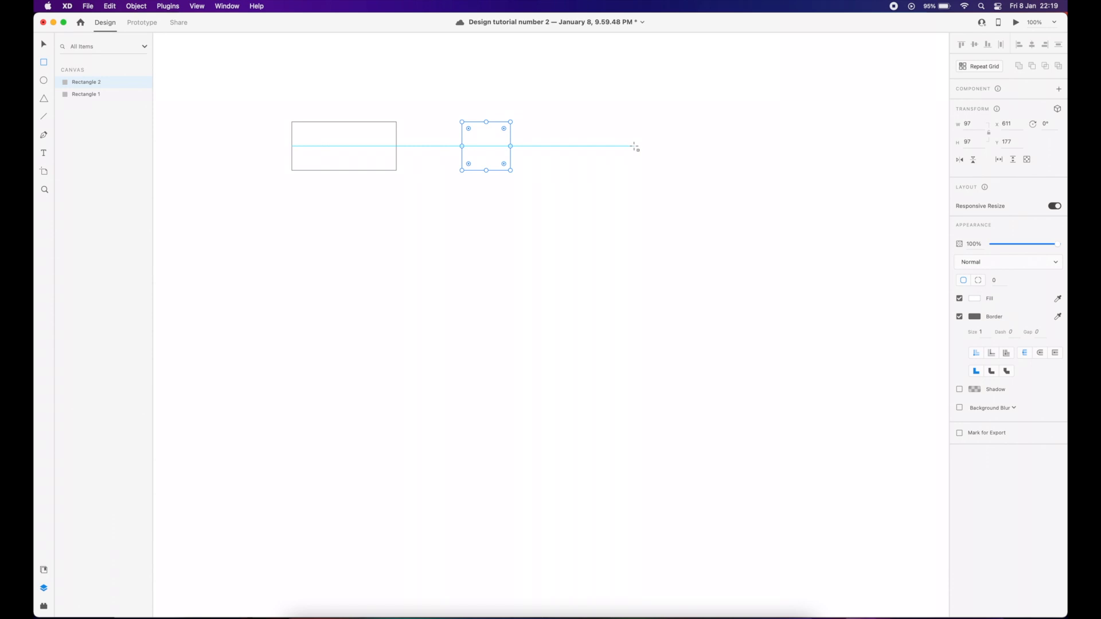
pyautogui.moveTo(635, 148); pyautogui.dragTo(668, 170)
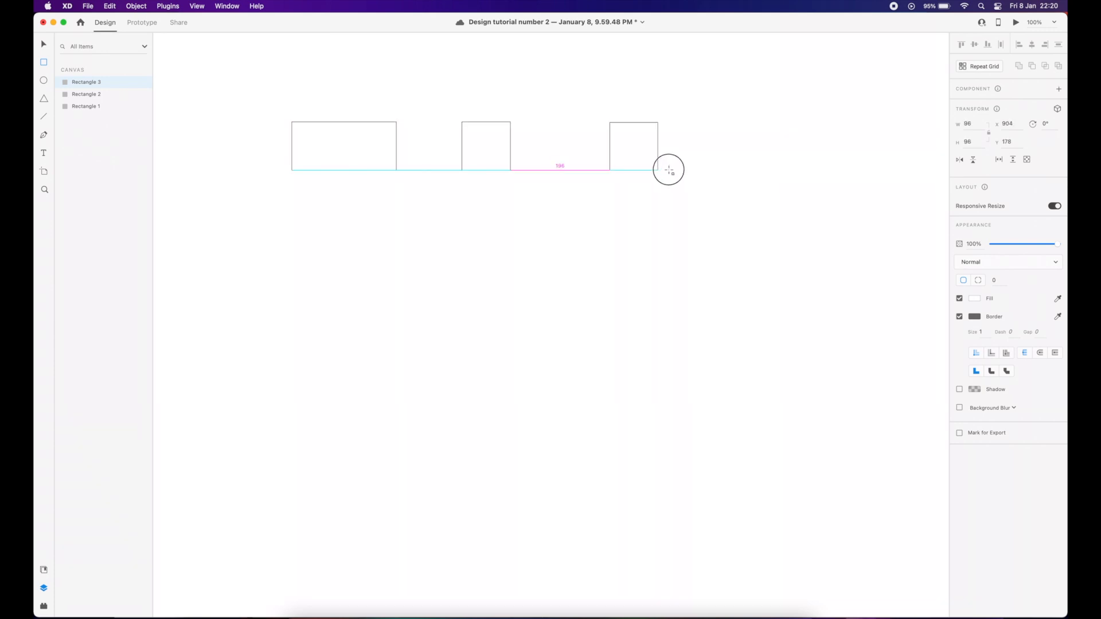
pyautogui.moveTo(669, 170); pyautogui.dragTo(669, 171)
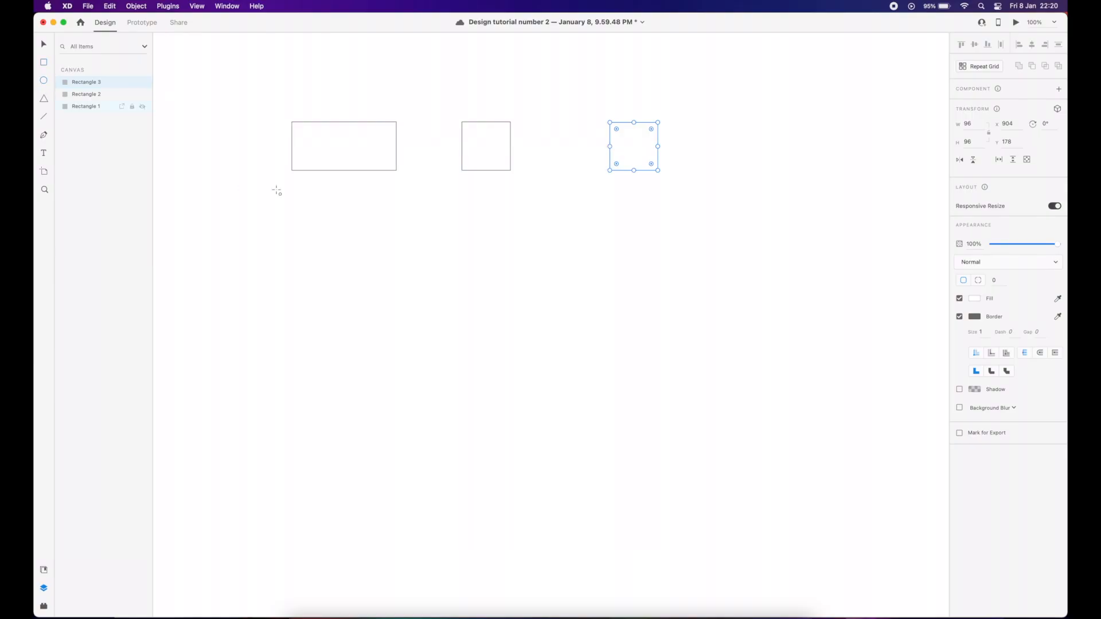
# Step: Draw an ellipse about 150 × 85 and two circles about 95 and 112 in diameter below the rectangles
pyautogui.press('e')
pyautogui.moveTo(317, 205); pyautogui.dragTo(391, 248)
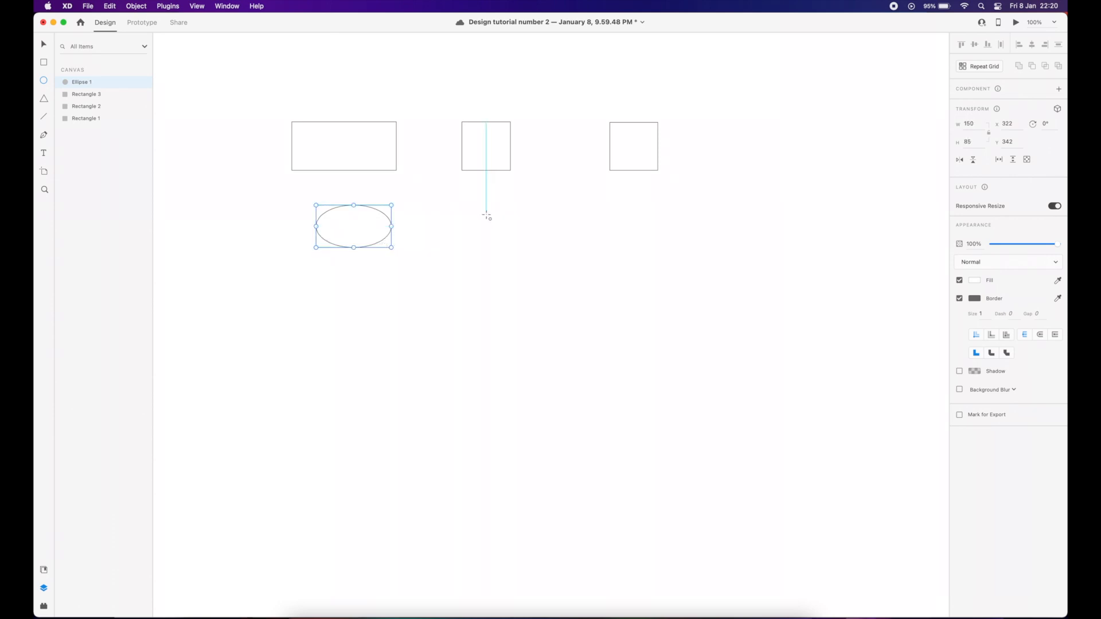
pyautogui.click(484, 211)
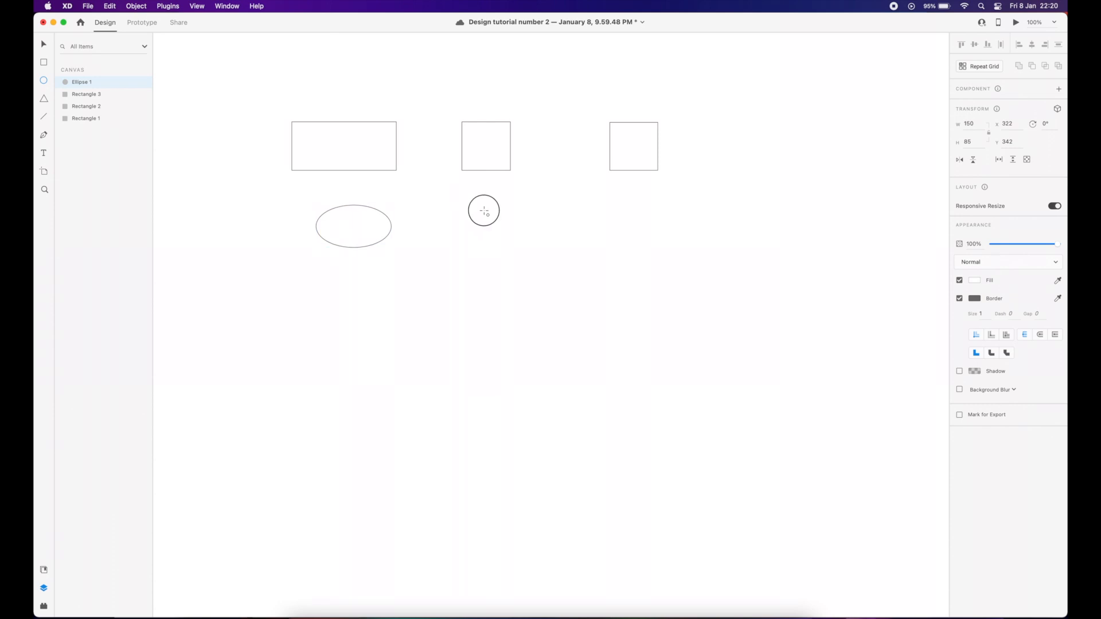
pyautogui.moveTo(485, 211); pyautogui.dragTo(526, 248)
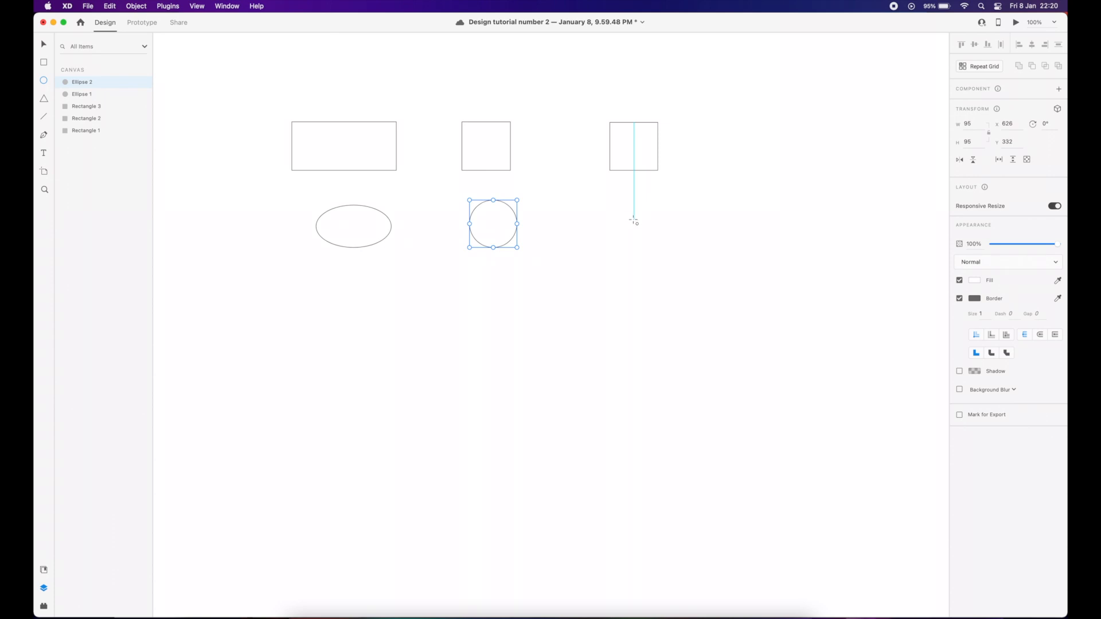
pyautogui.moveTo(634, 221); pyautogui.dragTo(673, 246)
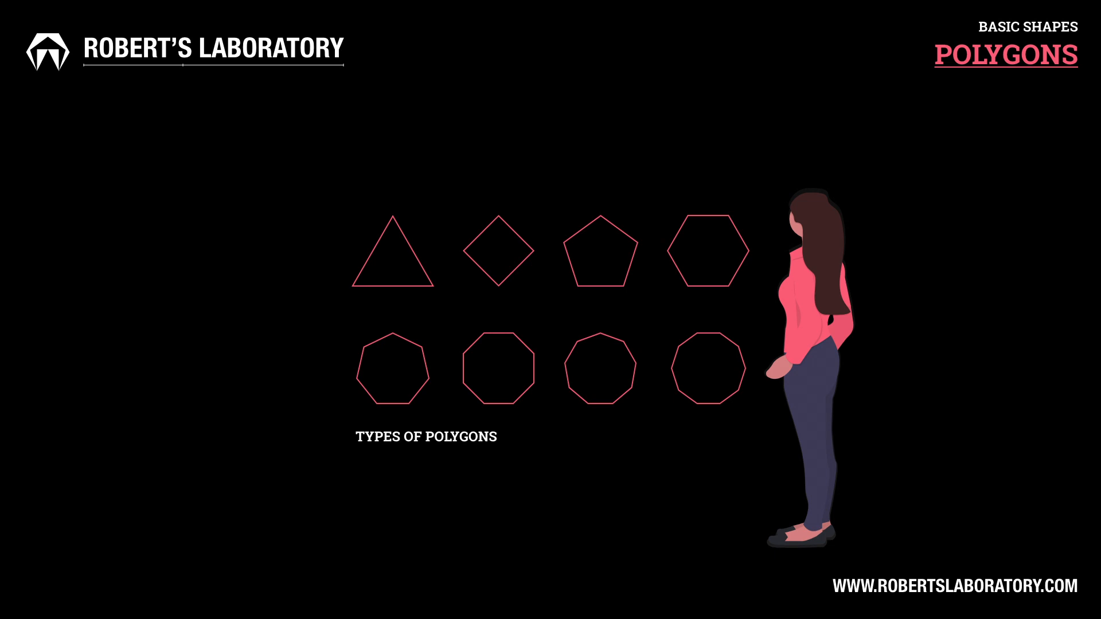
# Step: Draw three triangles about 166 × 58, 90 × 78 and 110 × 96 in a row below the ellipses
pyautogui.click(45, 99)
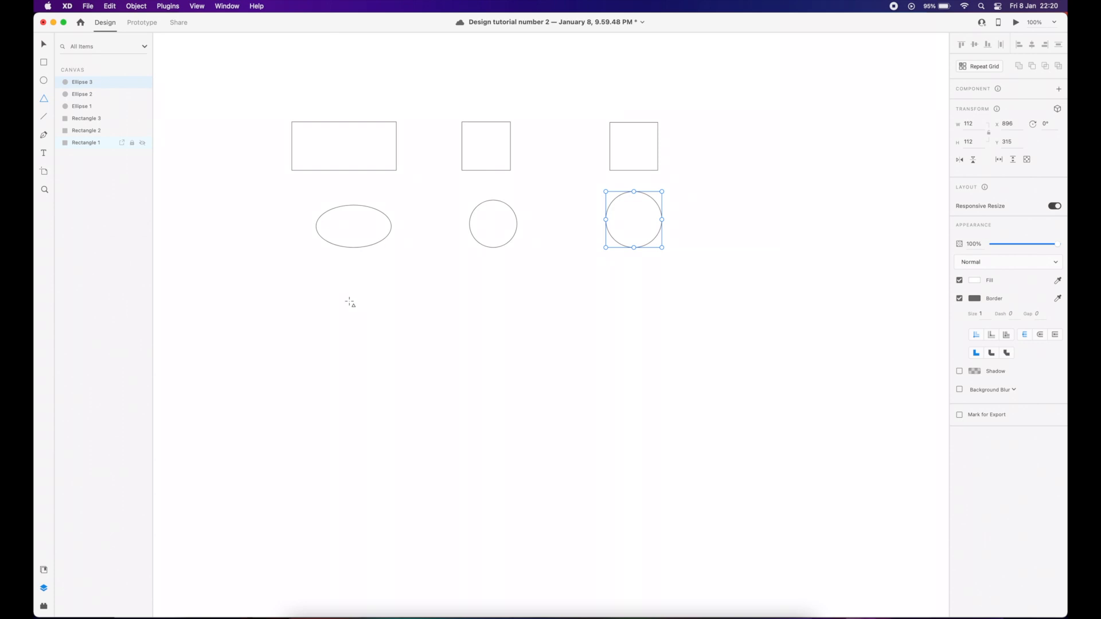
pyautogui.moveTo(342, 290); pyautogui.dragTo(345, 316)
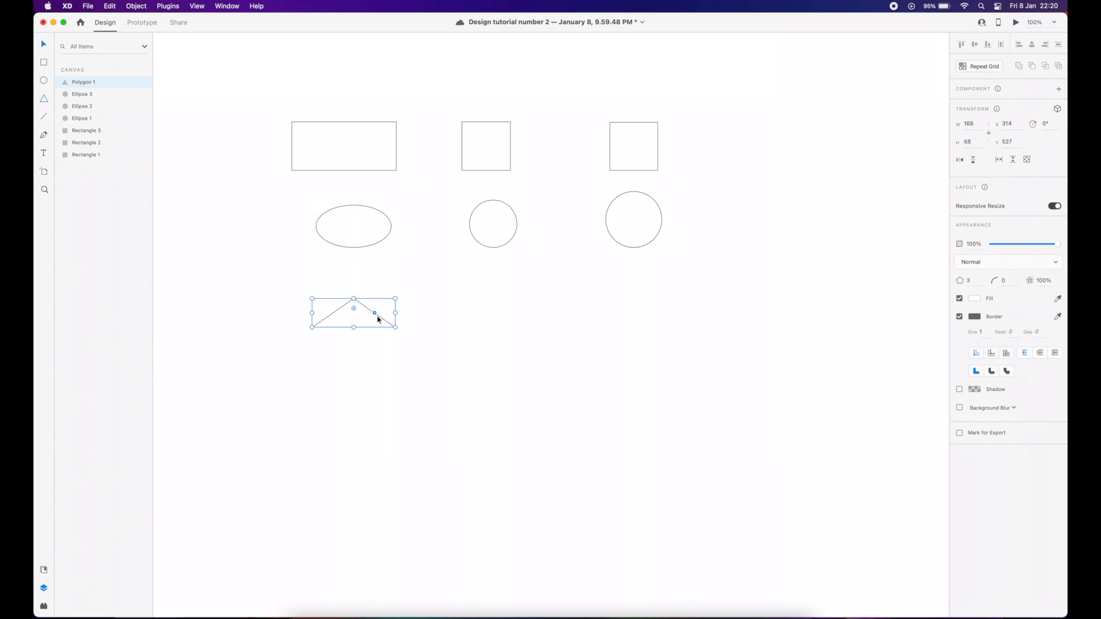
pyautogui.click(36, 101)
pyautogui.moveTo(487, 289); pyautogui.dragTo(497, 311)
pyautogui.press('y')
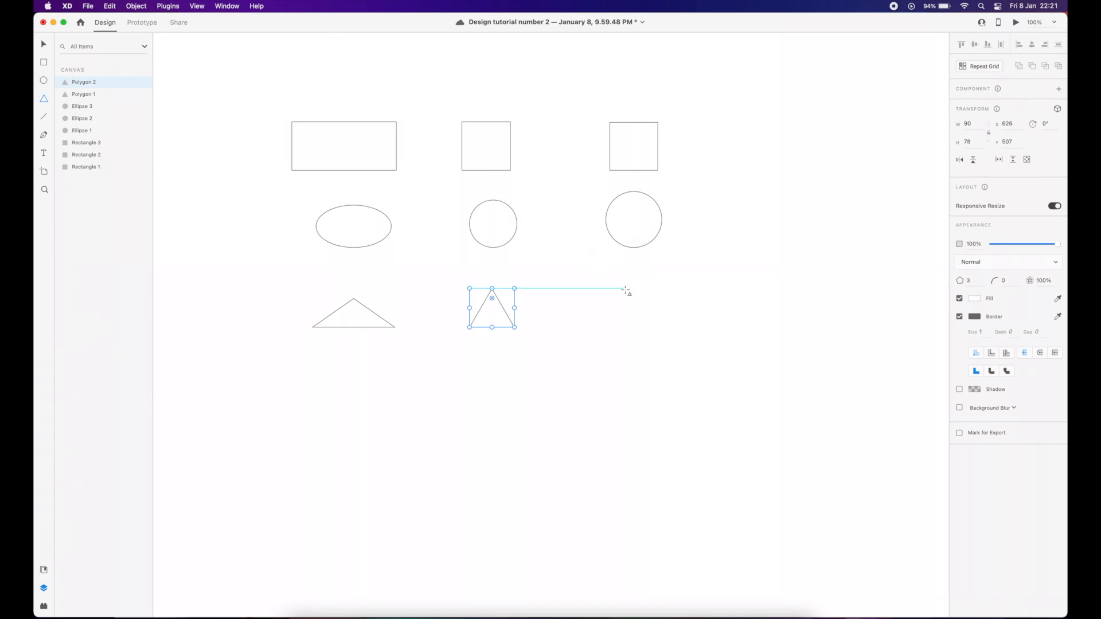
pyautogui.moveTo(628, 299); pyautogui.dragTo(661, 328)
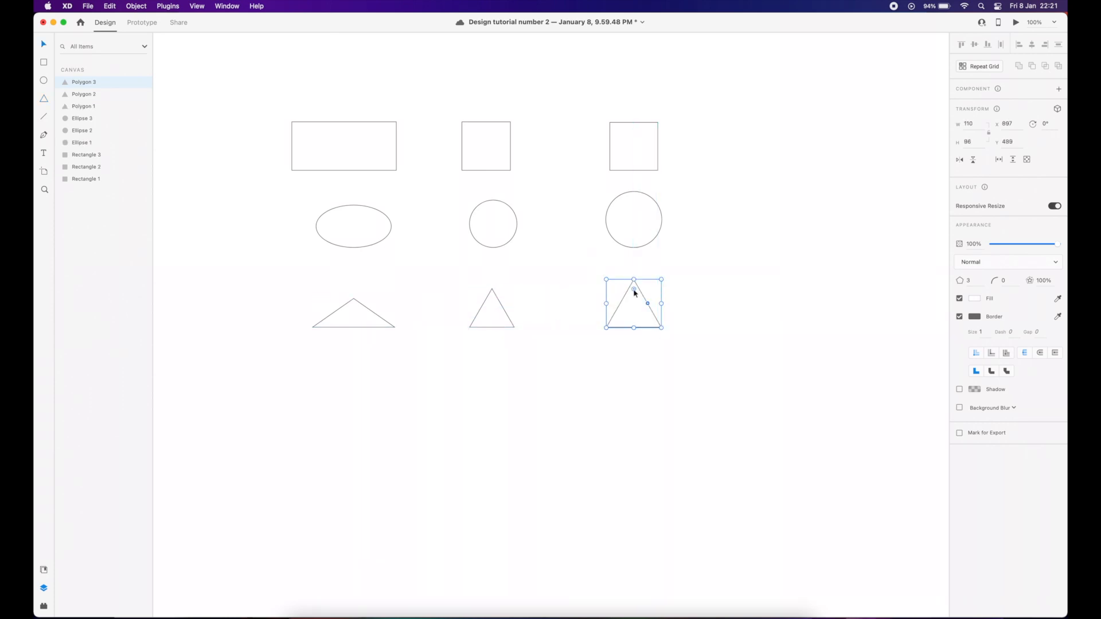
pyautogui.click(681, 310)
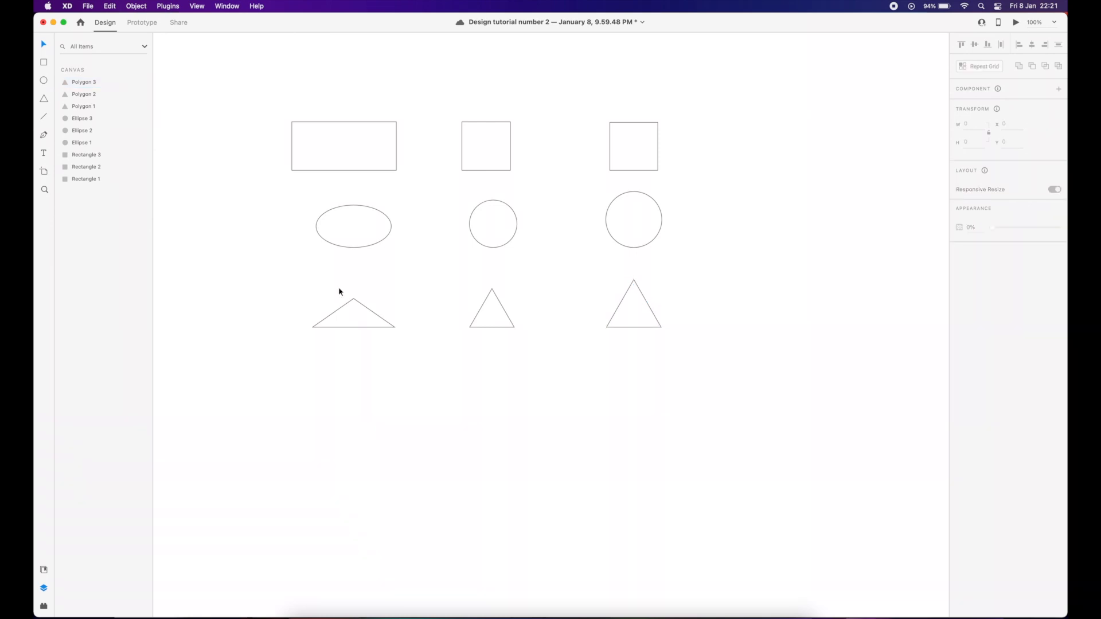
# Step: Duplicate the wide triangle below the original and delete the copy
pyautogui.click(350, 303)
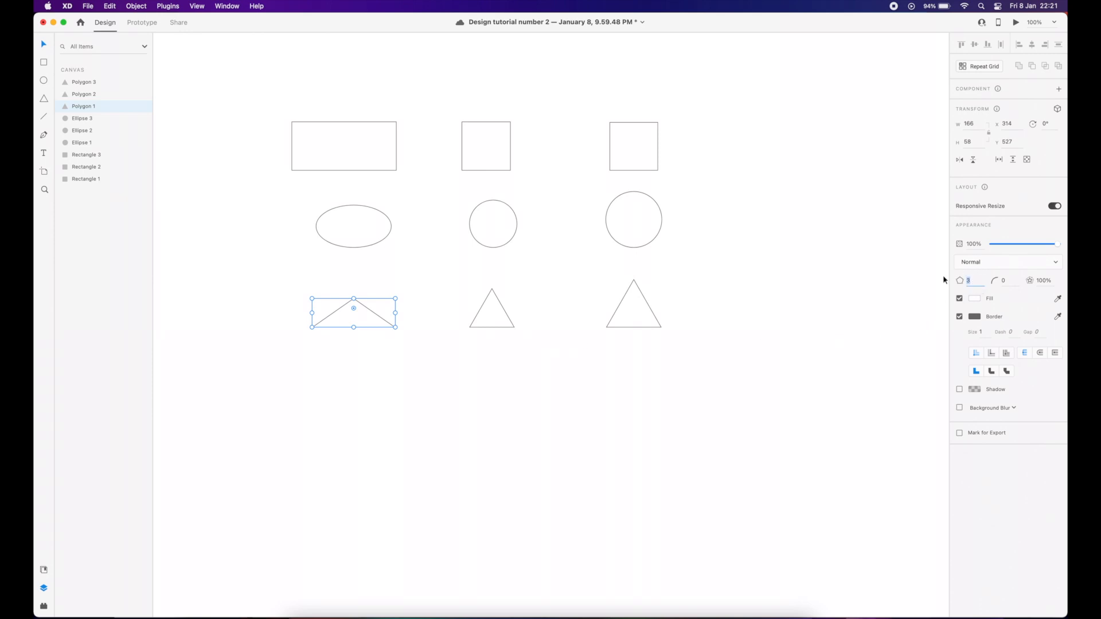
pyautogui.click(455, 336)
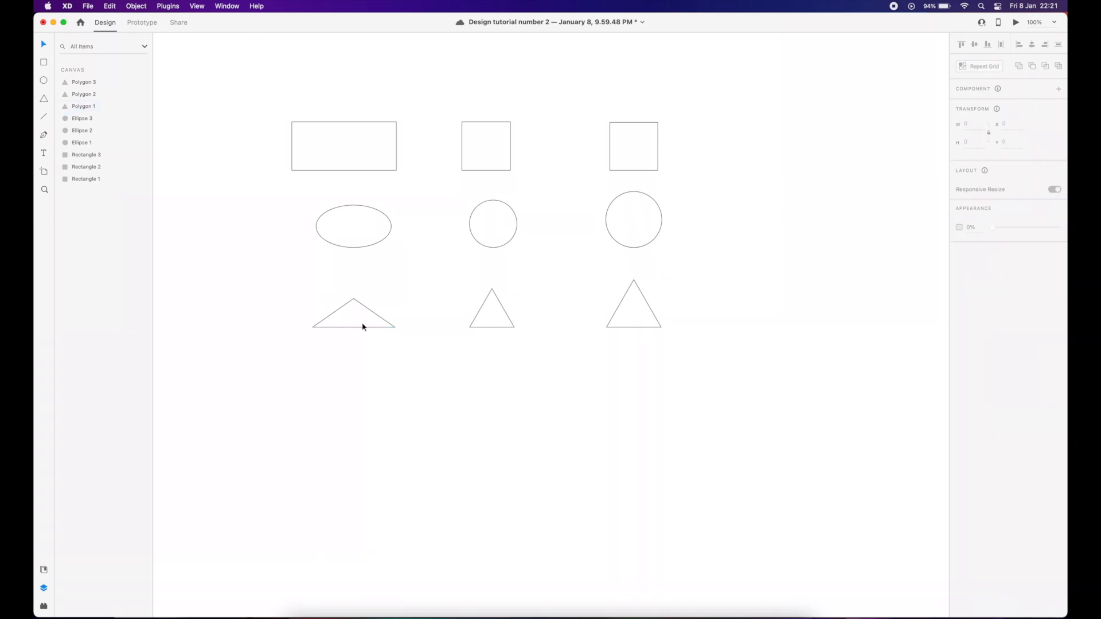
pyautogui.click(364, 309)
pyautogui.rightClick(363, 309)
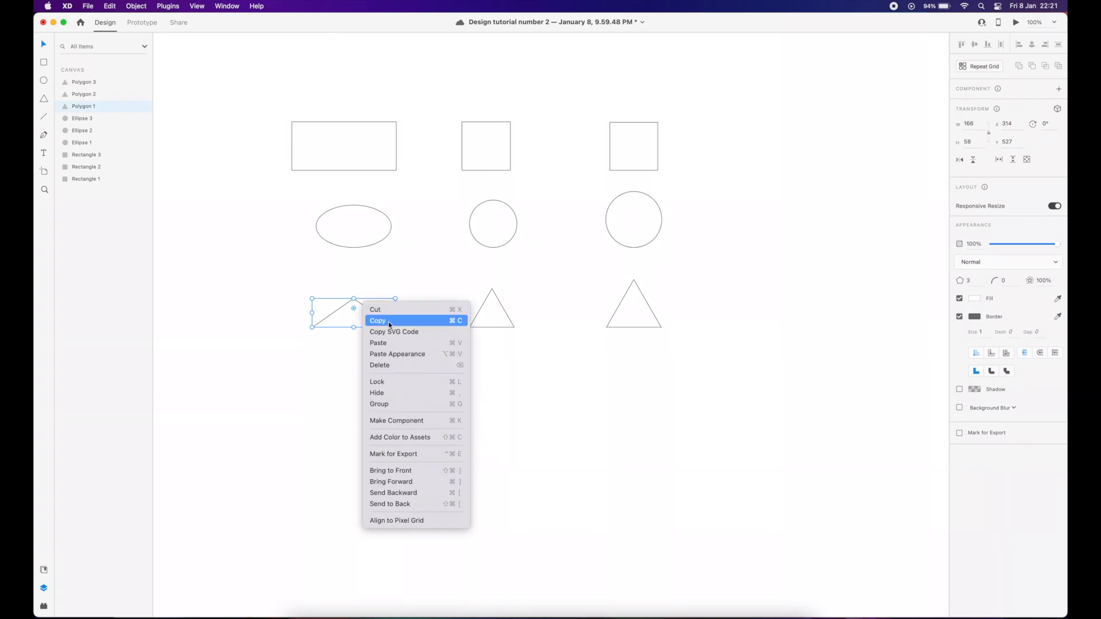
pyautogui.click(387, 321)
pyautogui.rightClick(361, 361)
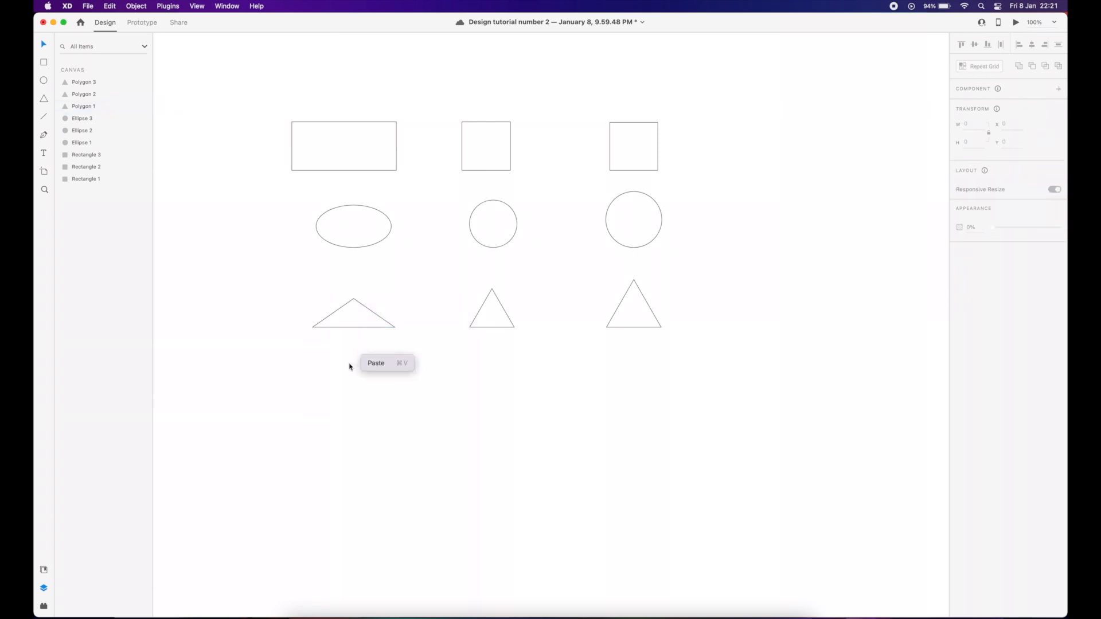
pyautogui.rightClick(346, 370)
pyautogui.click(363, 380)
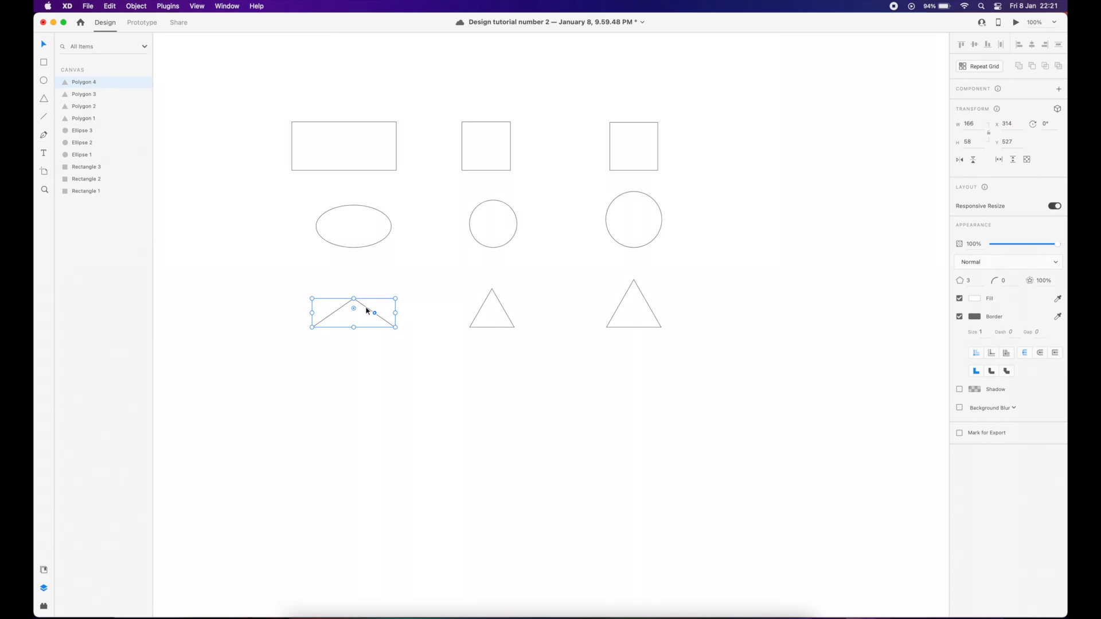
pyautogui.moveTo(367, 310); pyautogui.dragTo(368, 367)
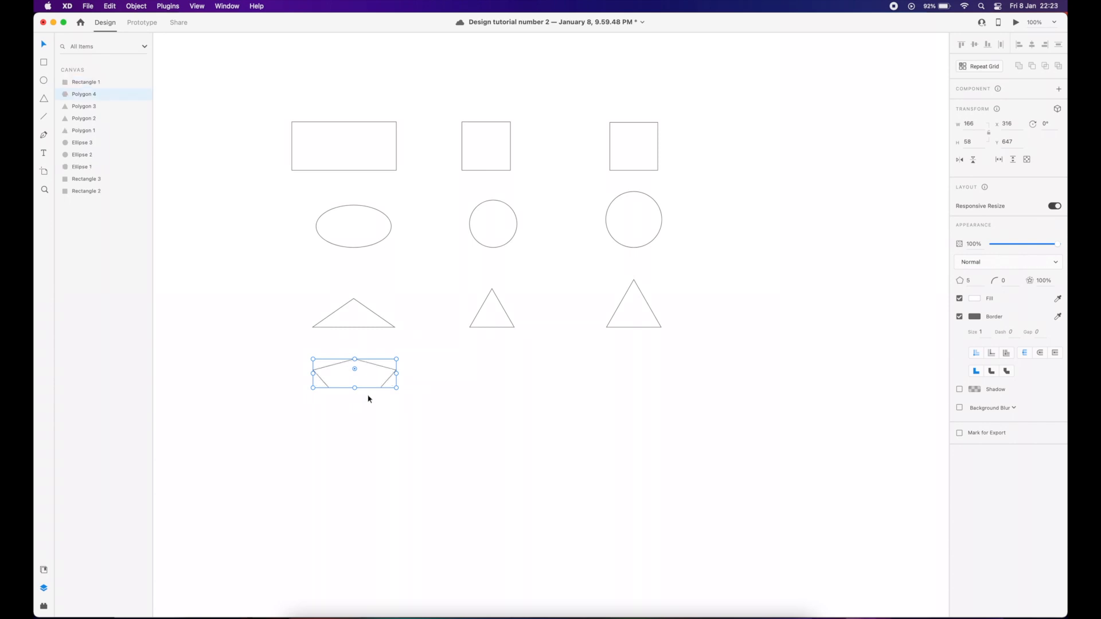
pyautogui.press('Delete')
# Step: Duplicate the wide triangle below the original and stretch the copy to about 166 × 115
pyautogui.click(378, 330)
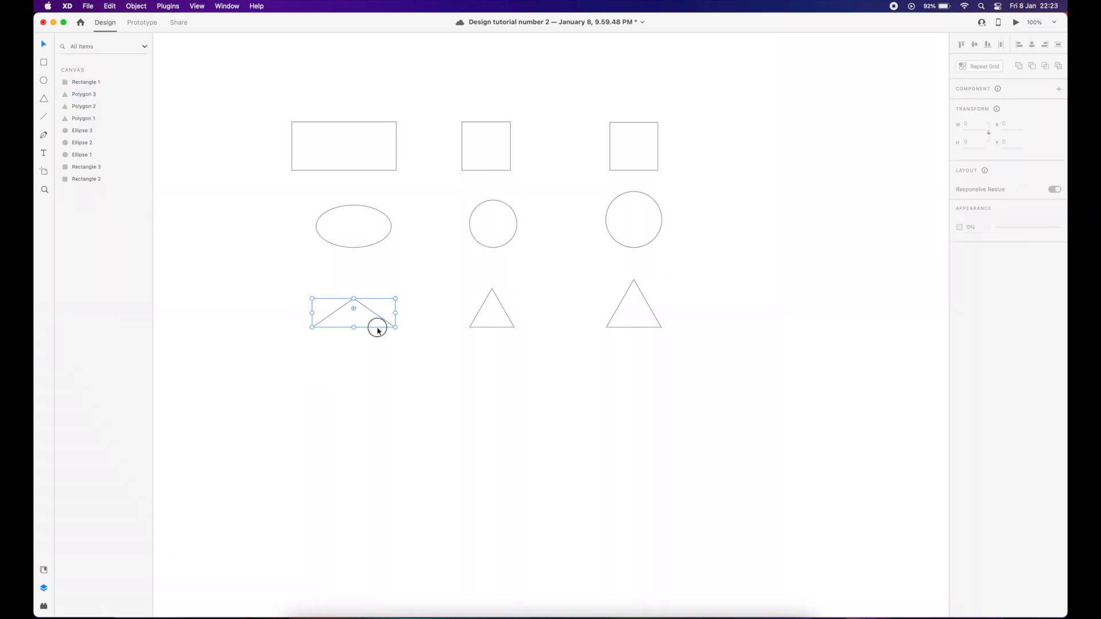
pyautogui.moveTo(378, 329); pyautogui.dragTo(348, 416)
pyautogui.click(621, 374)
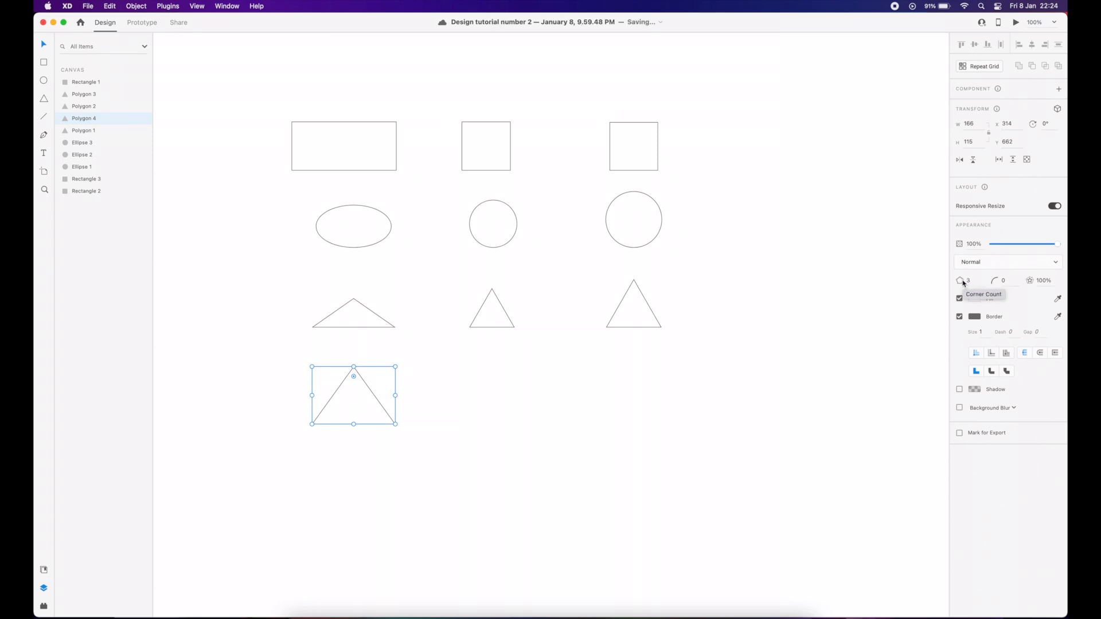
# Step: Set the stretched triangle's corner count to 5 and then to 7
pyautogui.click(979, 282)
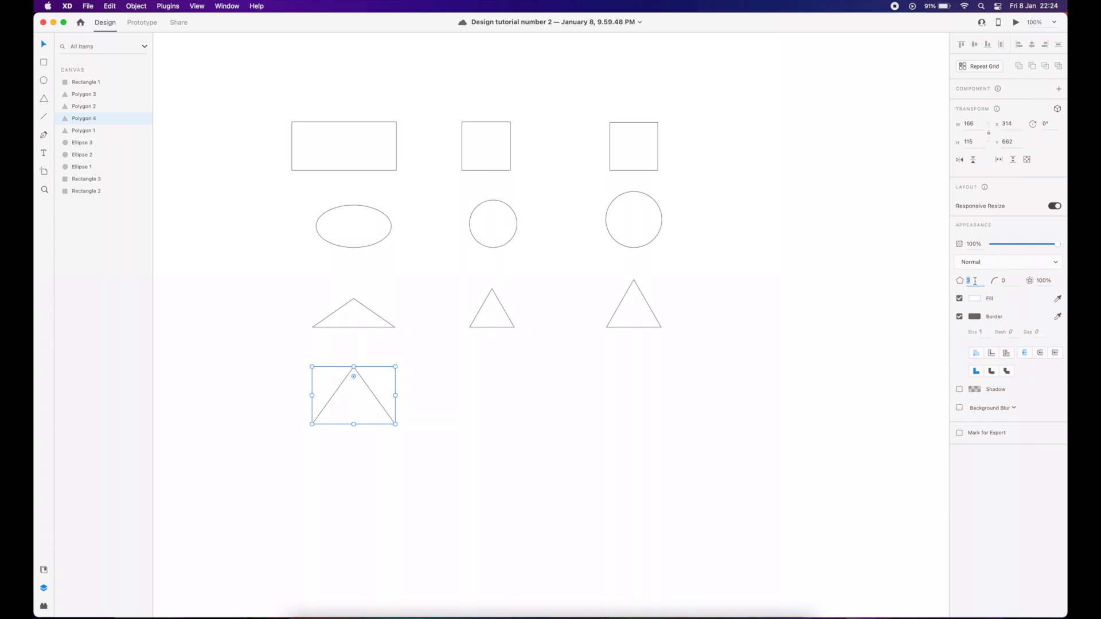
pyautogui.click(809, 317)
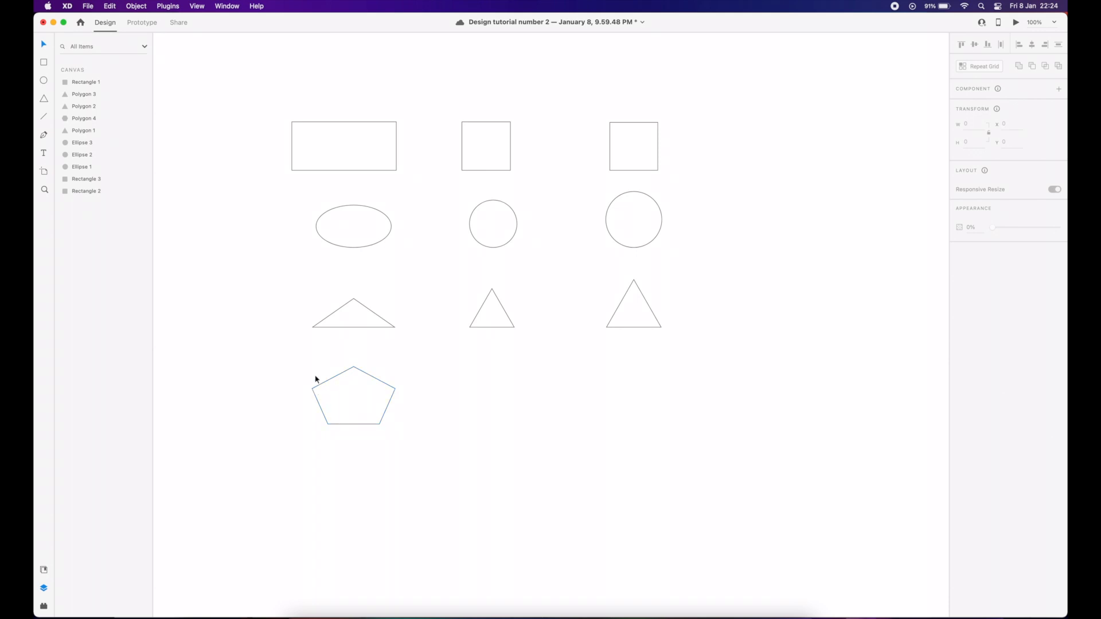
pyautogui.click(347, 395)
pyautogui.click(970, 281)
pyautogui.write('7')
pyautogui.press('Return')
pyautogui.click(514, 381)
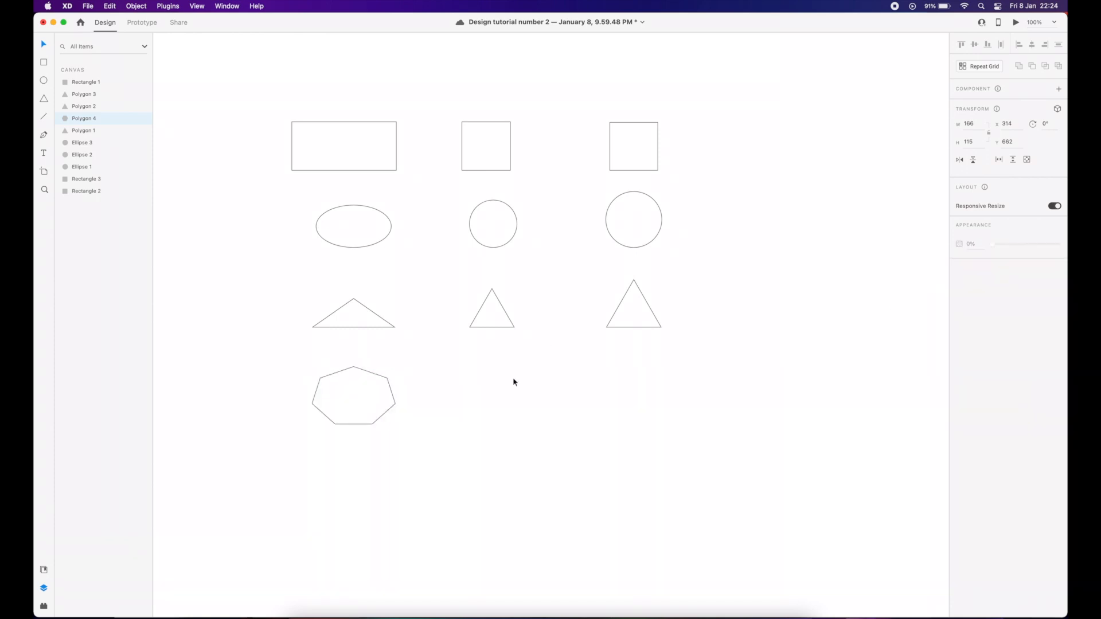
pyautogui.click(382, 379)
pyautogui.click(439, 384)
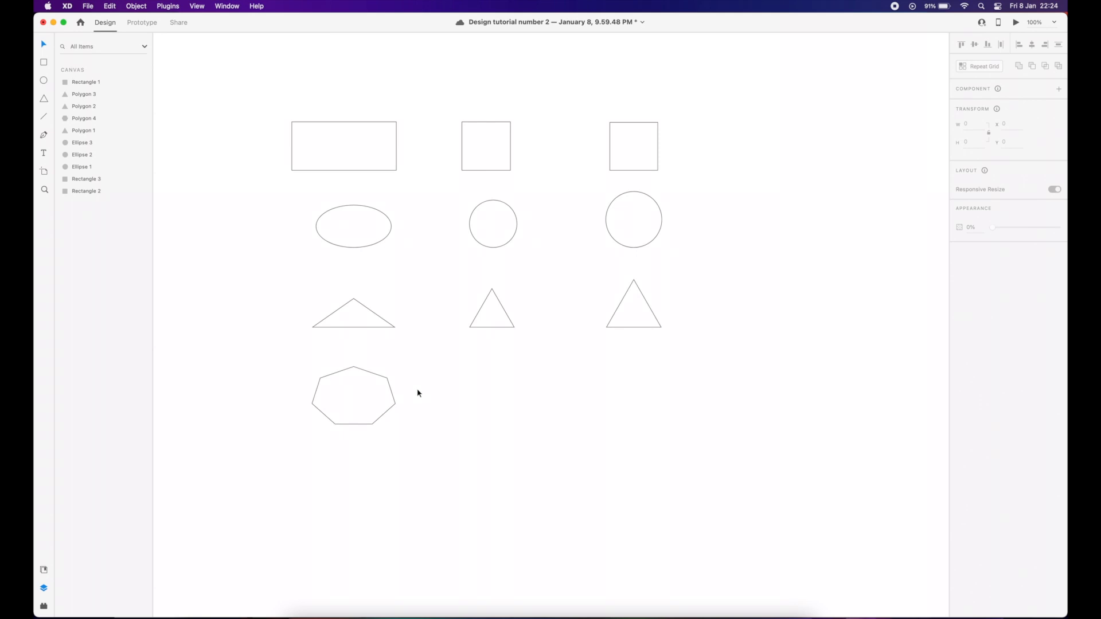
# Step: Duplicate the middle triangle below the original and draw a polygon about 89 × 77 beside the copy
pyautogui.click(489, 332)
pyautogui.moveTo(483, 400); pyautogui.dragTo(481, 410)
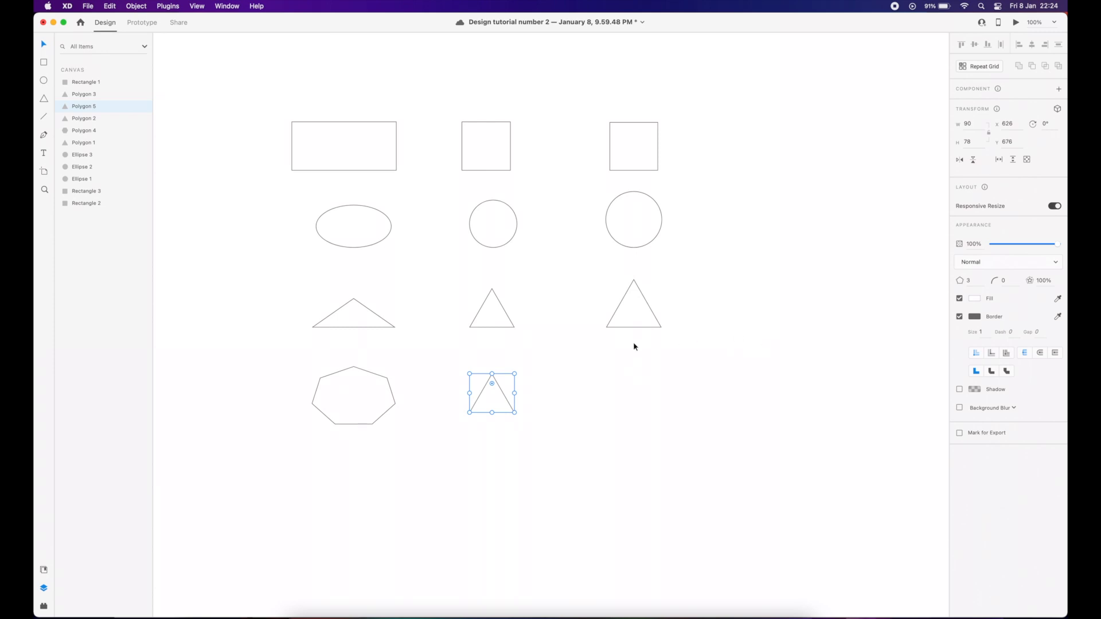
pyautogui.click(45, 102)
pyautogui.moveTo(576, 379); pyautogui.dragTo(621, 418)
# Step: Set the new polygon's corner count to 6 and move it closer to the copied triangle
pyautogui.click(970, 281)
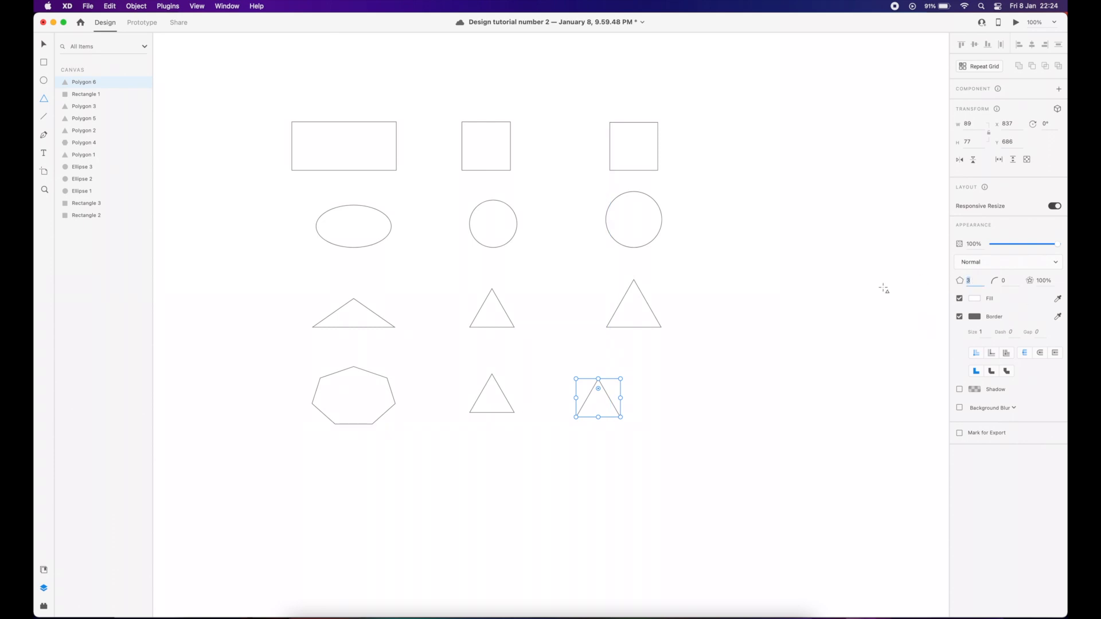
pyautogui.press('Return')
pyautogui.press('v')
pyautogui.moveTo(591, 387); pyautogui.dragTo(544, 384)
pyautogui.click(509, 396)
pyautogui.scroll(3, 509, 396)
pyautogui.click(587, 390)
pyautogui.scroll(-3, 658, 397)
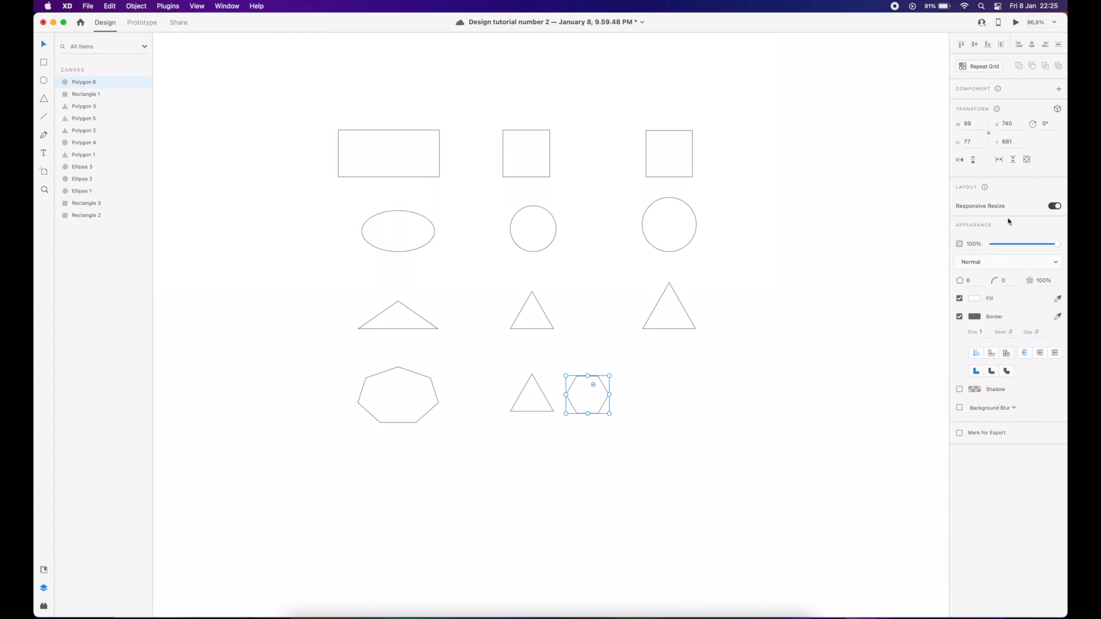
pyautogui.click(861, 398)
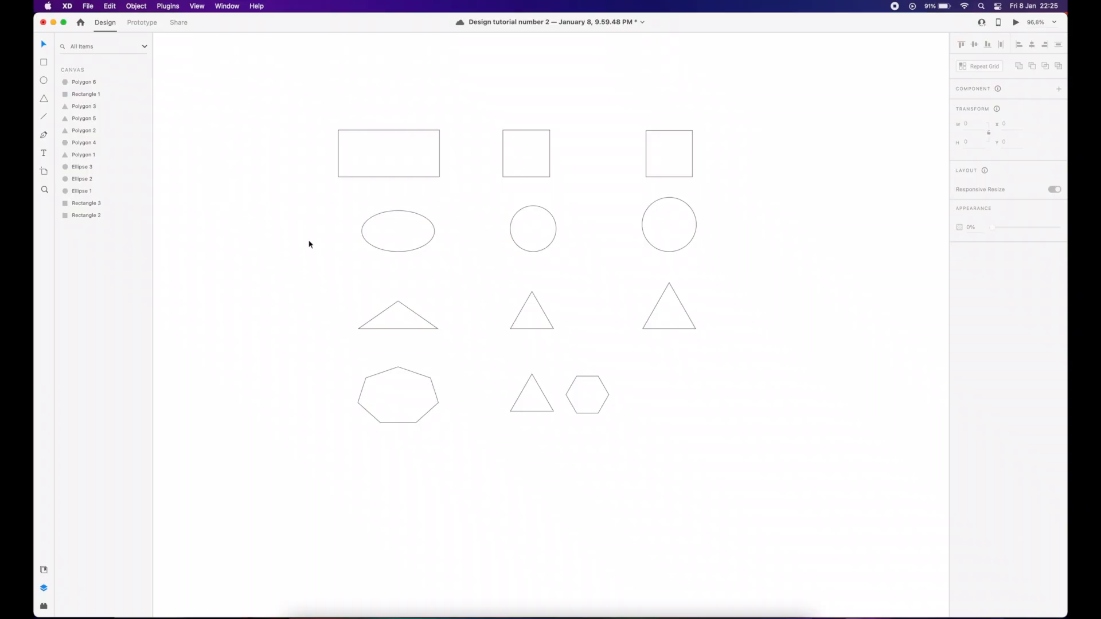
# Step: Below the polygons, draw a nearly horizontal line about 205 long and a 45° line about 93 × 93, then nudge the diagonal down
pyautogui.scroll(-2, 309, 243)
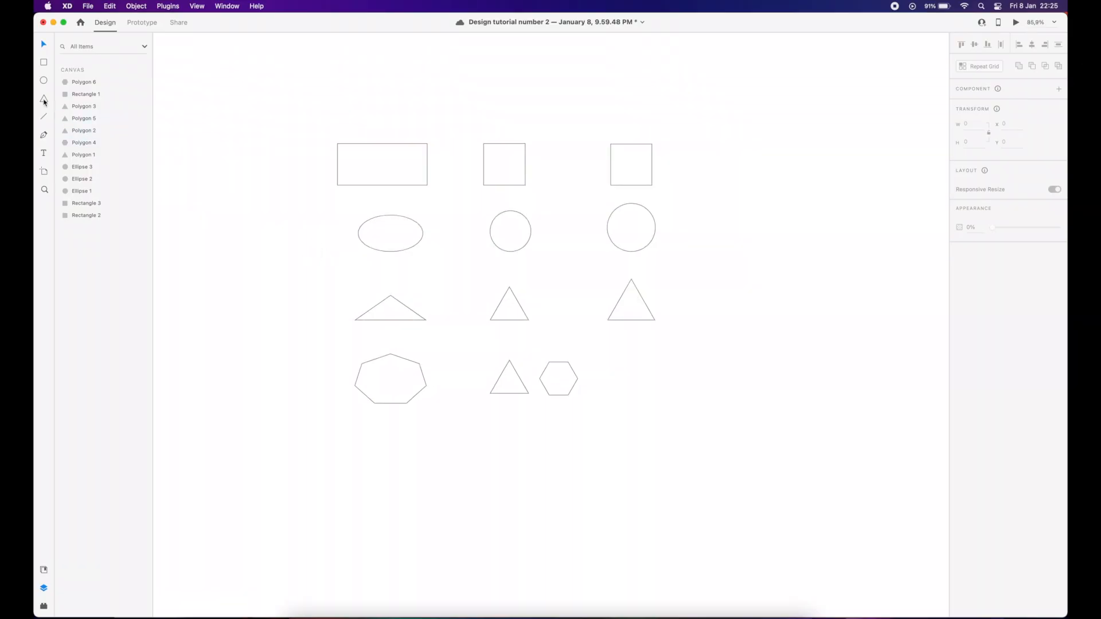
pyautogui.click(47, 117)
pyautogui.moveTo(343, 463); pyautogui.dragTo(431, 461)
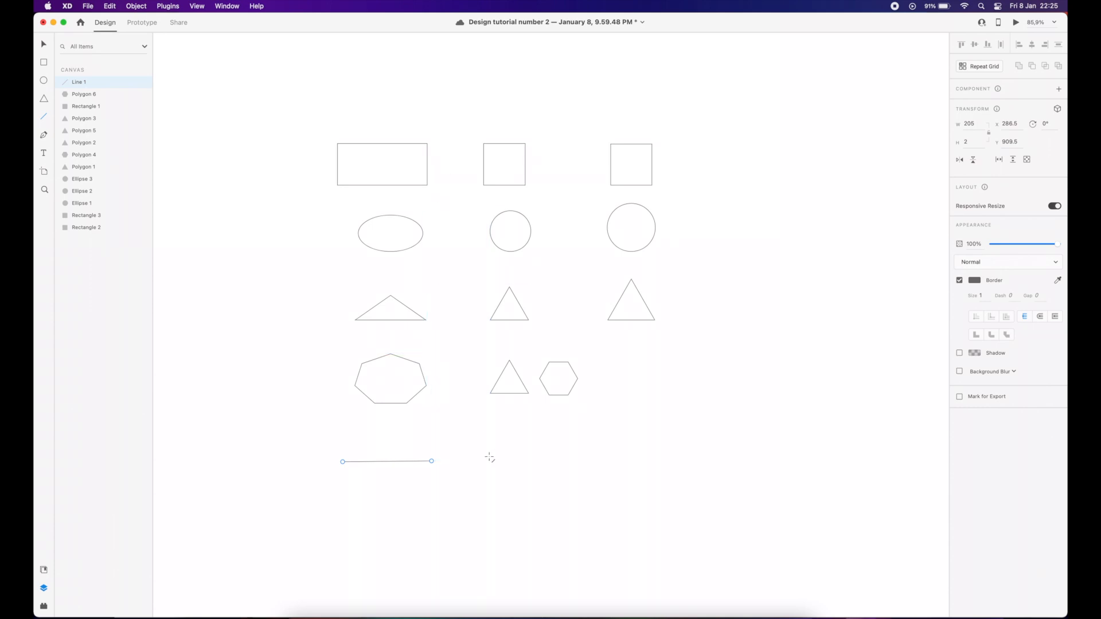
pyautogui.moveTo(477, 457)
pyautogui.mouseDown()
pyautogui.moveTo(560, 459)
pyautogui.moveTo(531, 416)
pyautogui.moveTo(509, 432)
pyautogui.moveTo(475, 402)
pyautogui.moveTo(534, 450)
pyautogui.moveTo(521, 421)
pyautogui.moveTo(507, 425)
pyautogui.moveTo(517, 419)
pyautogui.mouseUp()
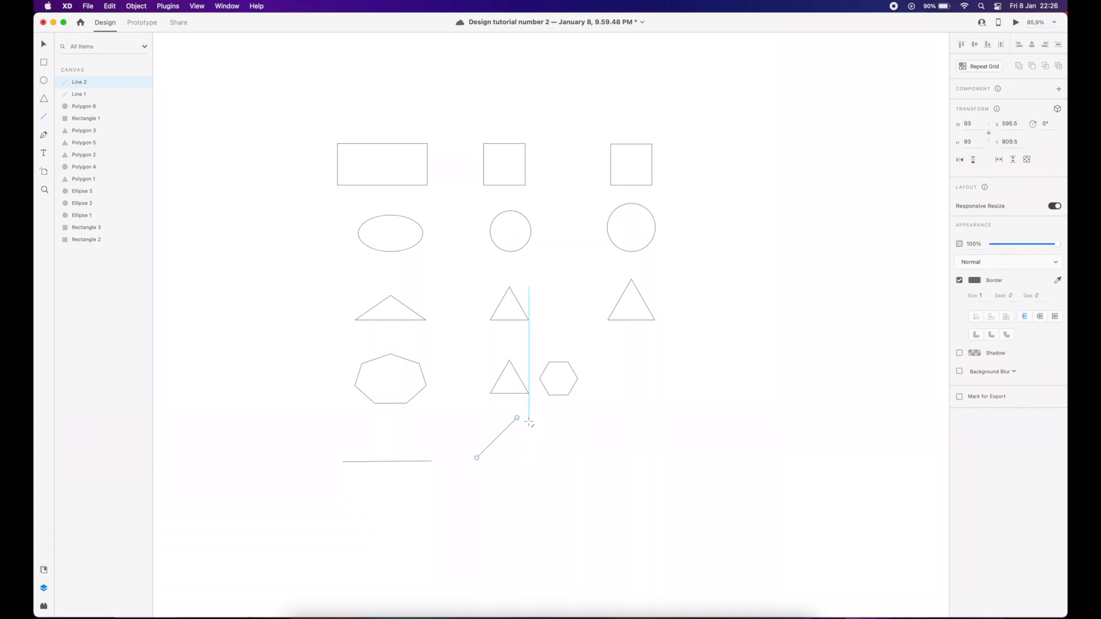
pyautogui.moveTo(477, 457)
pyautogui.mouseDown()
pyautogui.moveTo(495, 459)
pyautogui.moveTo(499, 440)
pyautogui.moveTo(505, 458)
pyautogui.mouseUp()
pyautogui.click(550, 461)
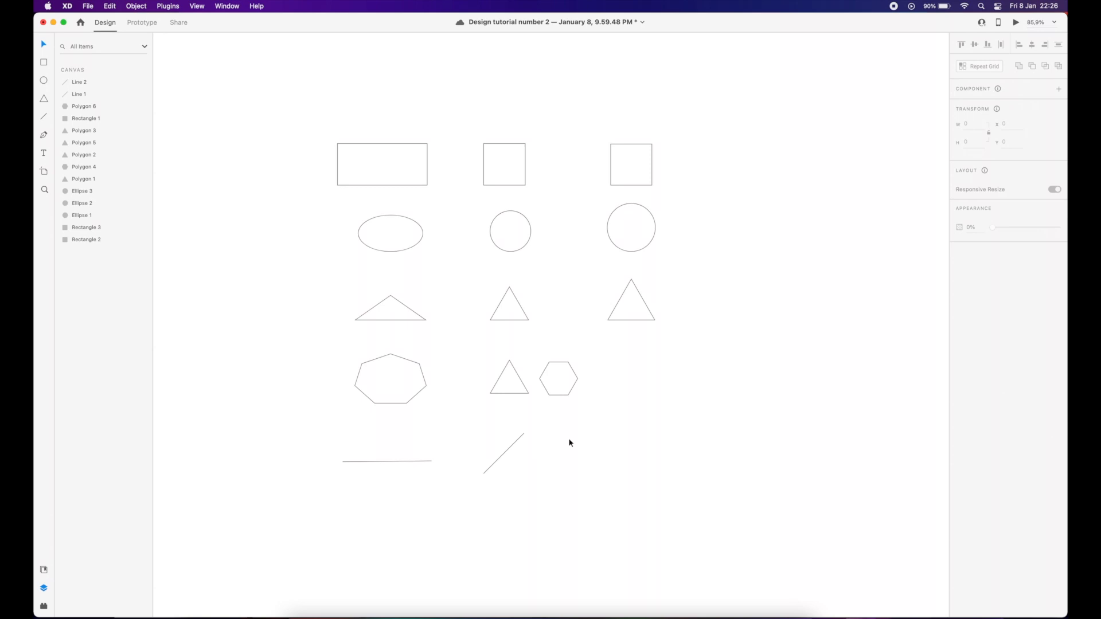
# Step: Draw two horizontal lines about 177 and 209 long beside the diagonal line
pyautogui.click(43, 117)
pyautogui.moveTo(566, 447)
pyautogui.mouseDown()
pyautogui.moveTo(670, 448)
pyautogui.moveTo(647, 447)
pyautogui.moveTo(655, 448)
pyautogui.mouseUp()
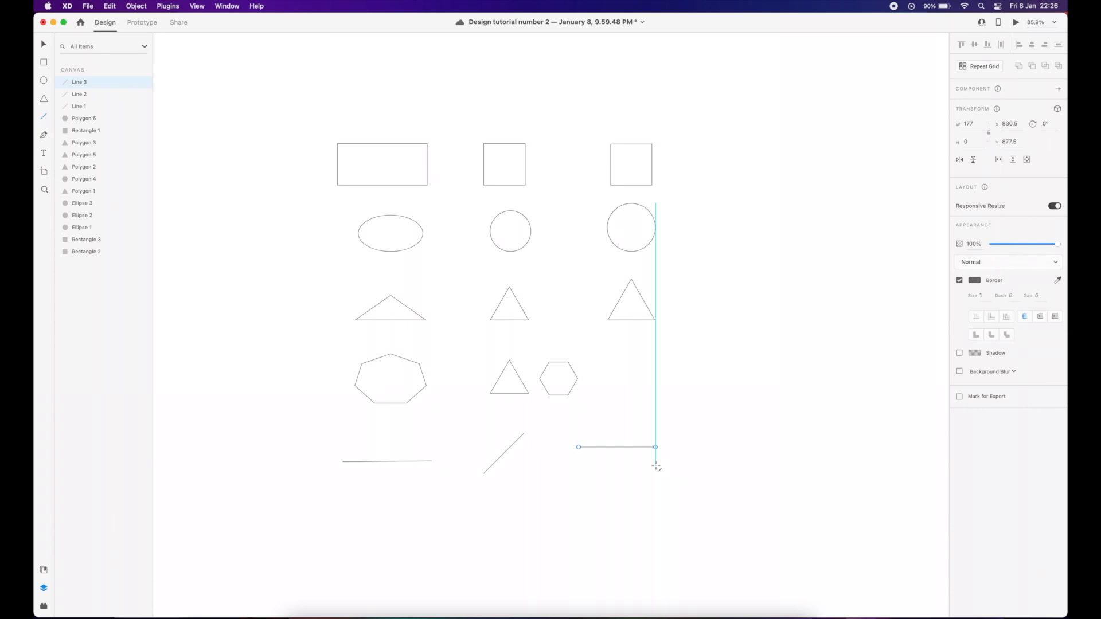
pyautogui.moveTo(656, 465); pyautogui.dragTo(701, 465)
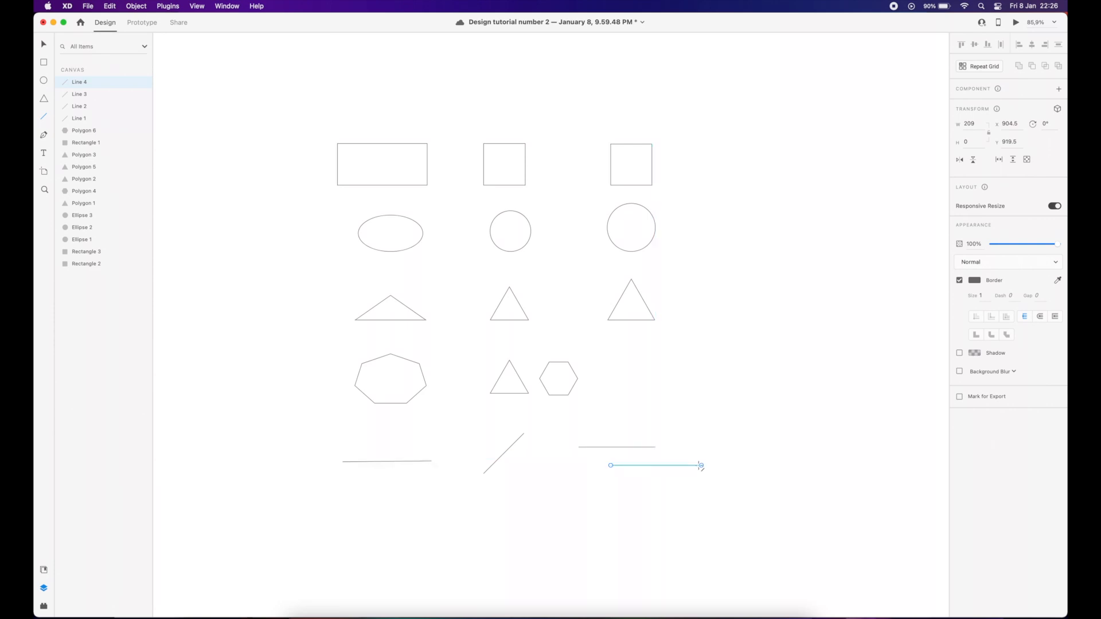
pyautogui.click(611, 465)
# Step: Draw an open zigzag path with 14 straight-segment points below the lines using the Pen tool
pyautogui.click(44, 136)
pyautogui.click(301, 553)
pyautogui.click(389, 505)
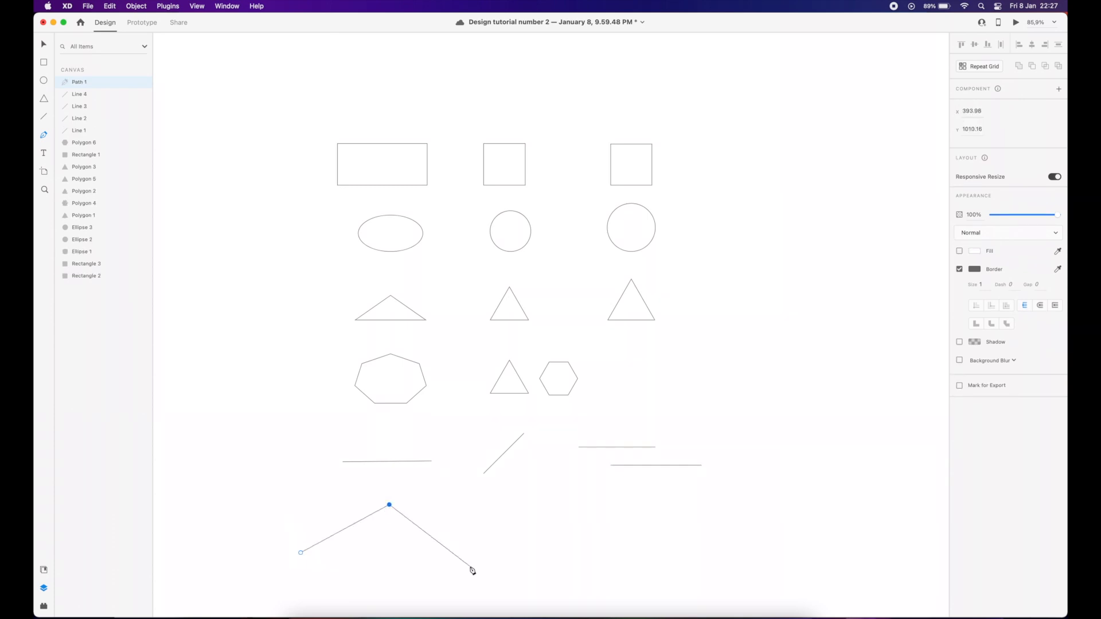
pyautogui.click(468, 561)
pyautogui.click(390, 579)
pyautogui.click(392, 551)
pyautogui.click(412, 558)
pyautogui.click(427, 553)
pyautogui.click(396, 532)
pyautogui.click(345, 562)
pyautogui.click(361, 579)
pyautogui.click(326, 595)
pyautogui.click(317, 573)
pyautogui.click(275, 579)
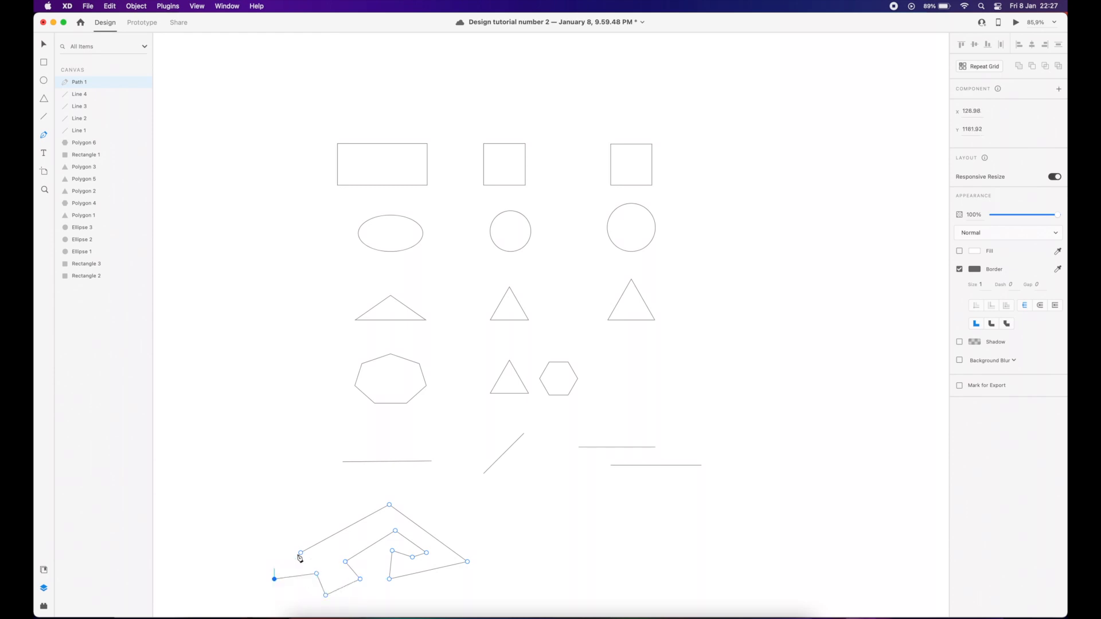
pyautogui.click(253, 562)
pyautogui.press('Escape')
pyautogui.click(316, 507)
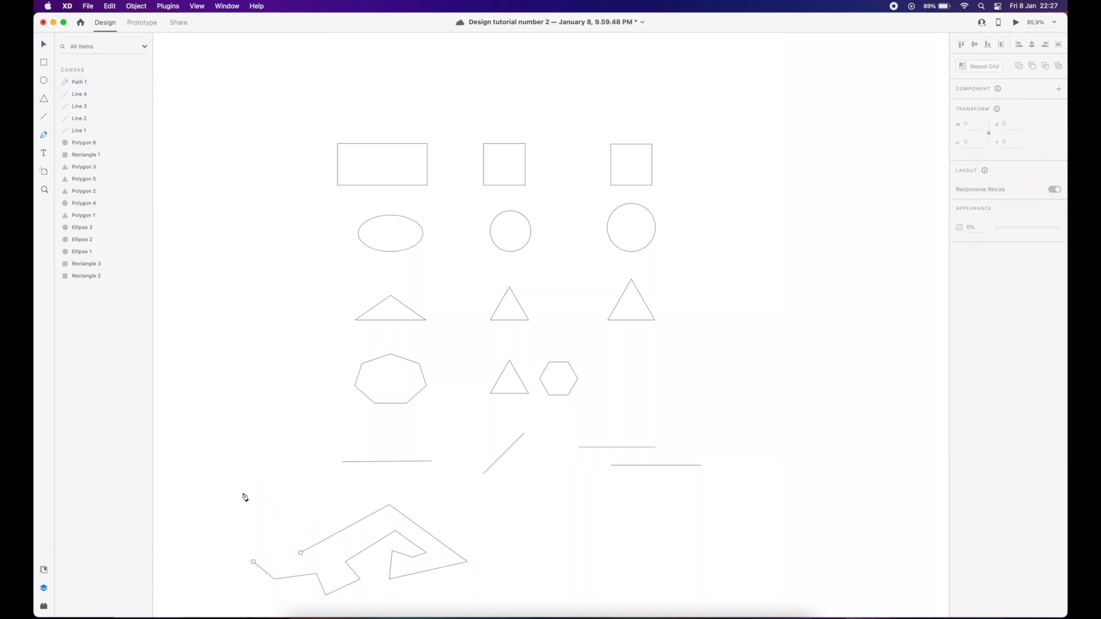
# Step: Draw a closed C-shaped path with 11 corner points, about 235 × 152, beside the open path
pyautogui.press('p')
pyautogui.click(504, 533)
pyautogui.click(554, 517)
pyautogui.click(603, 532)
pyautogui.click(607, 562)
pyautogui.click(570, 581)
pyautogui.click(511, 583)
pyautogui.click(511, 562)
pyautogui.click(547, 565)
pyautogui.click(560, 553)
pyautogui.click(544, 543)
pyautogui.click(511, 548)
pyautogui.click(504, 532)
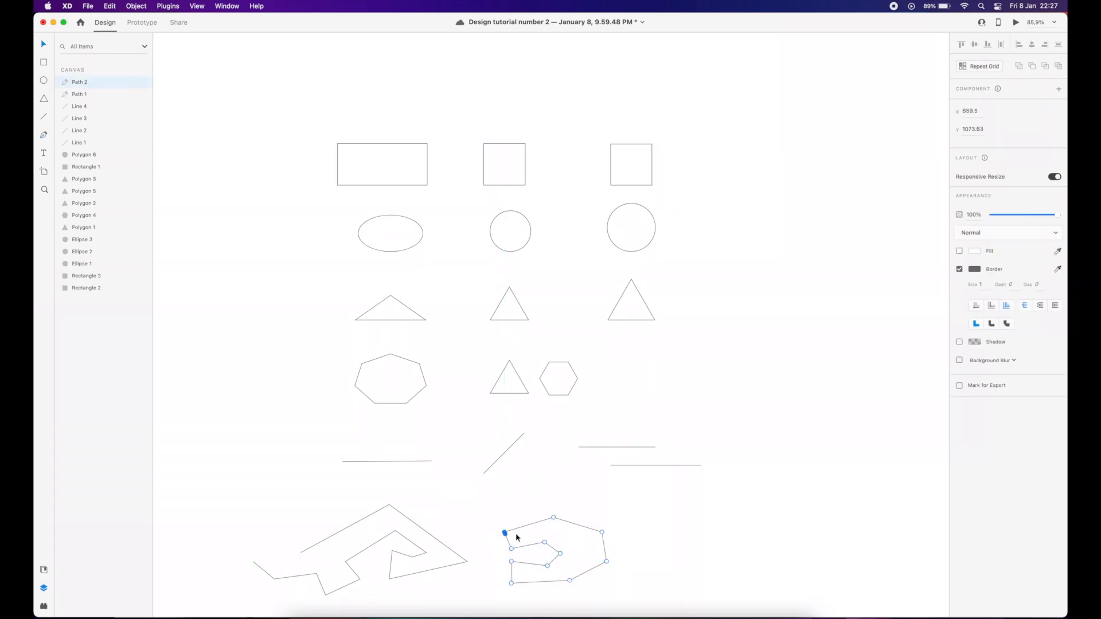
# Step: Compare how the closed path and the open path respond to selection from inside their outlines
pyautogui.click(572, 523)
pyautogui.click(275, 552)
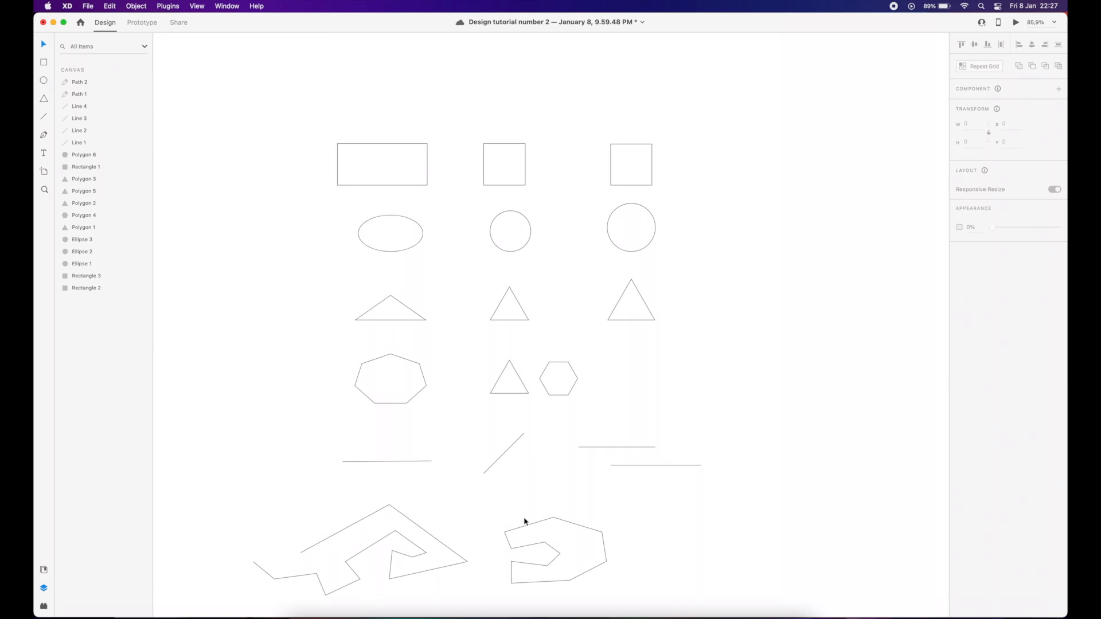
pyautogui.click(515, 549)
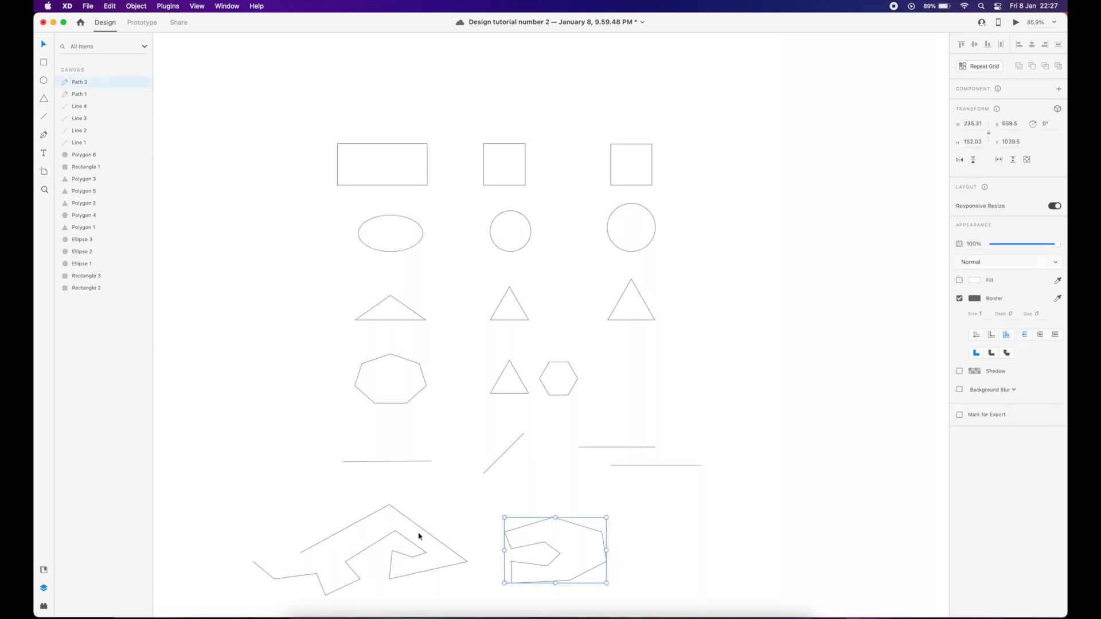
pyautogui.click(435, 531)
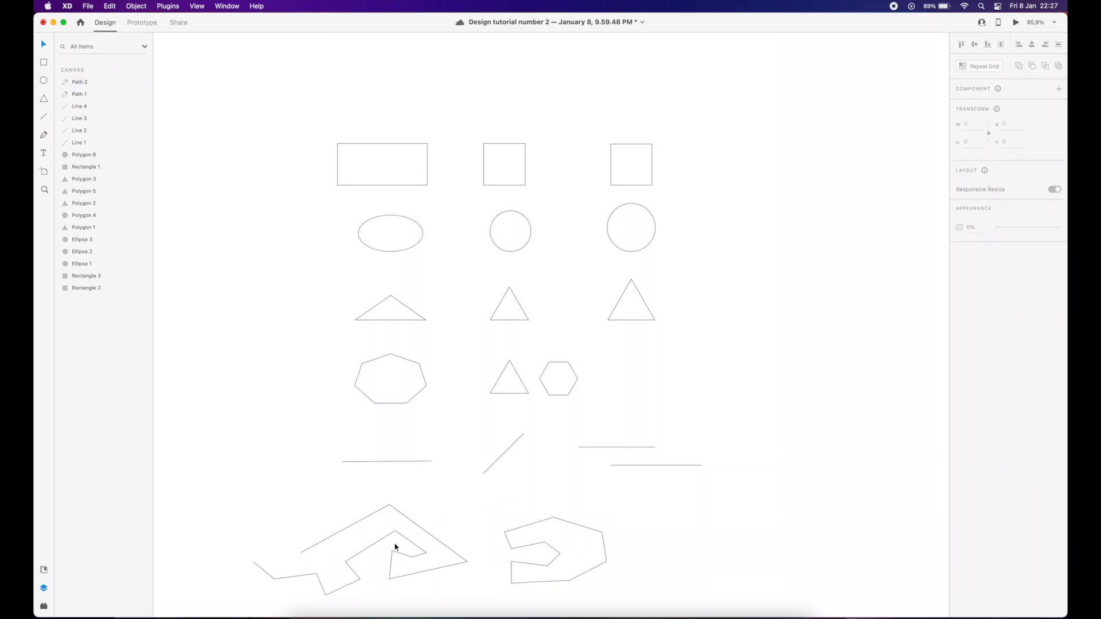
pyautogui.click(567, 523)
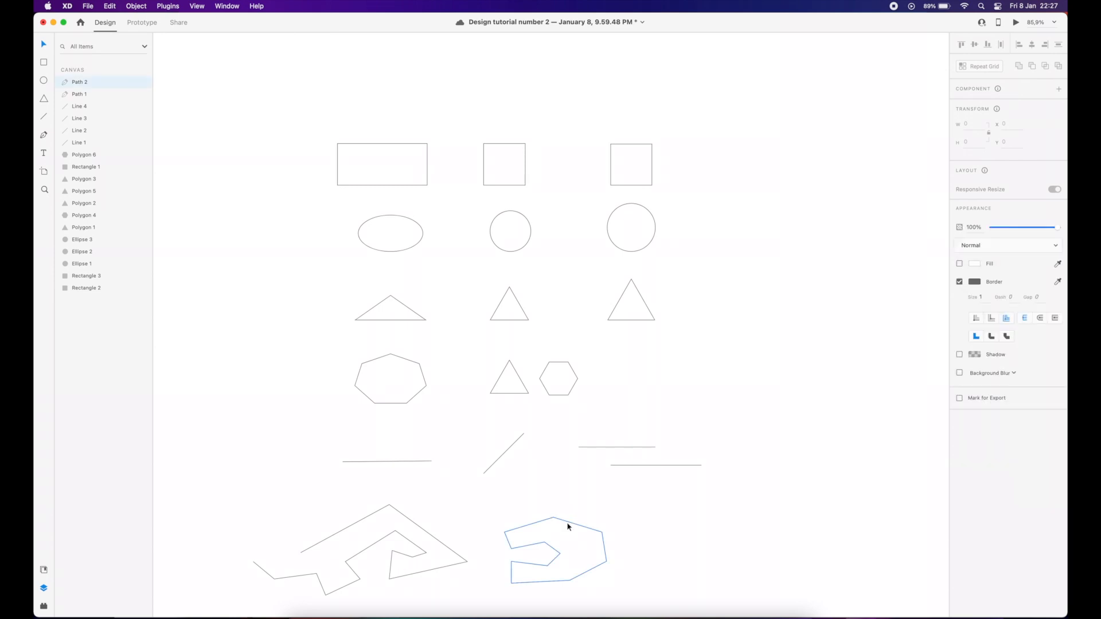
pyautogui.click(661, 523)
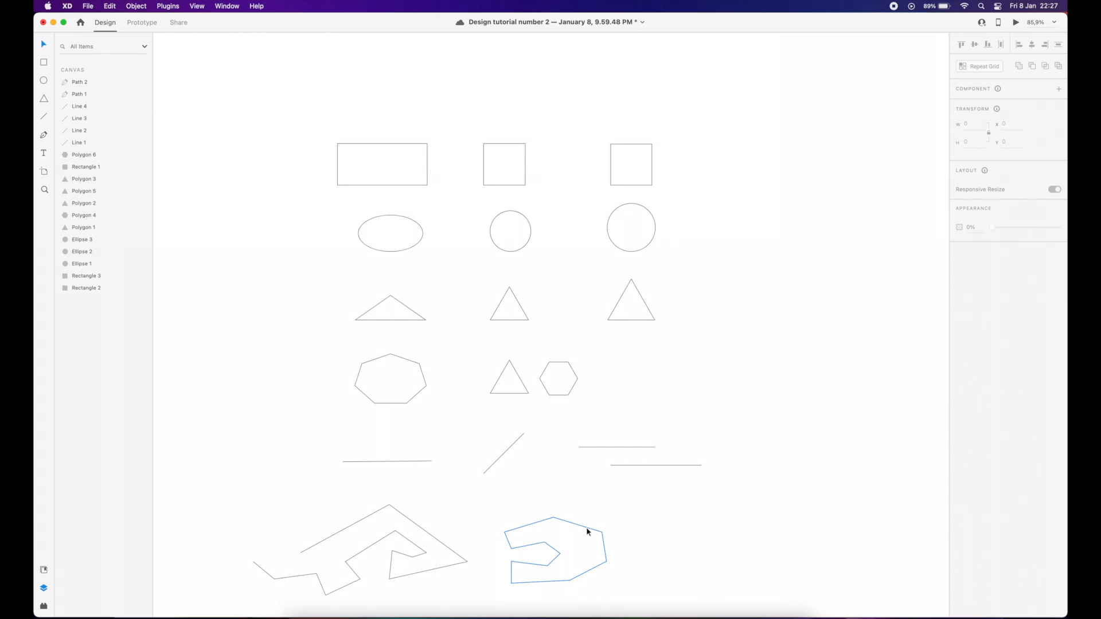
# Step: Edit the closed path's points, moving its uppermost point higher and deleting the tip point of the inner notch
pyautogui.doubleClick(586, 528)
pyautogui.moveTo(588, 531)
pyautogui.mouseDown()
pyautogui.moveTo(509, 534)
pyautogui.moveTo(570, 525)
pyautogui.mouseUp()
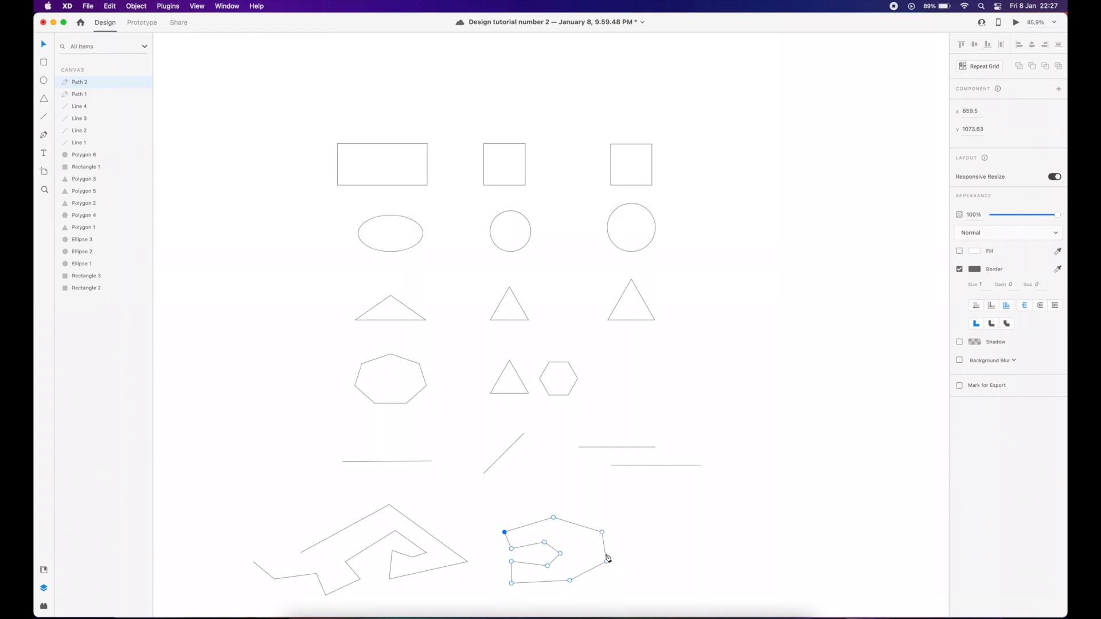
pyautogui.click(555, 518)
pyautogui.moveTo(554, 518); pyautogui.dragTo(553, 491)
pyautogui.click(560, 554)
pyautogui.press('Delete')
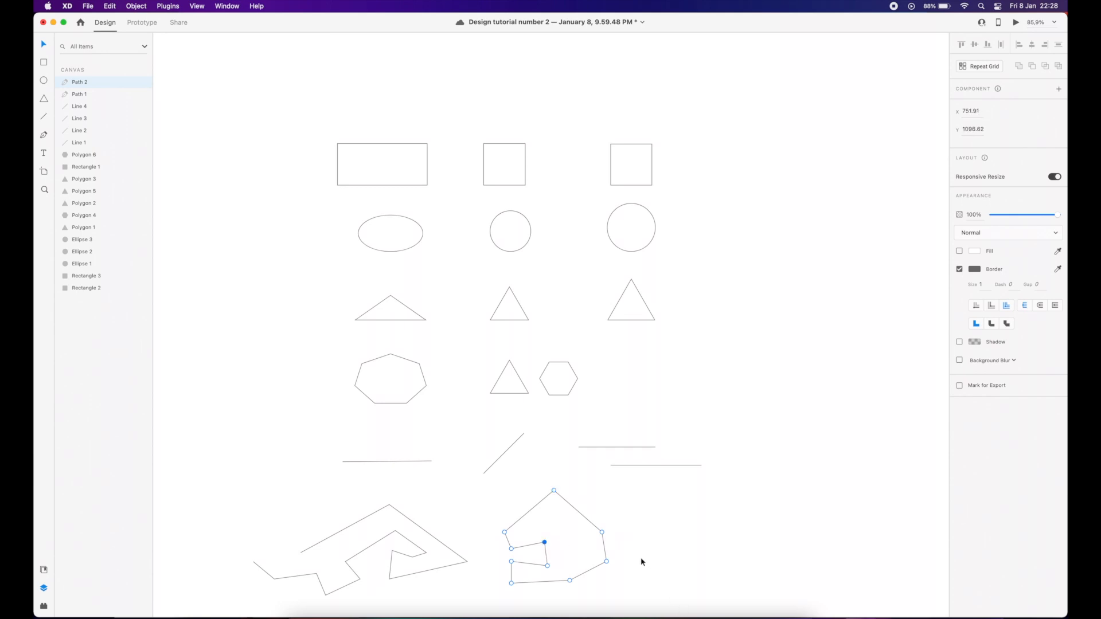
# Step: Convert the notch's upper inner corner into a smooth curve point and lengthen its handles for a rounder curve
pyautogui.click(545, 542)
pyautogui.moveTo(545, 544); pyautogui.dragTo(554, 548)
pyautogui.scroll(2, 550, 551)
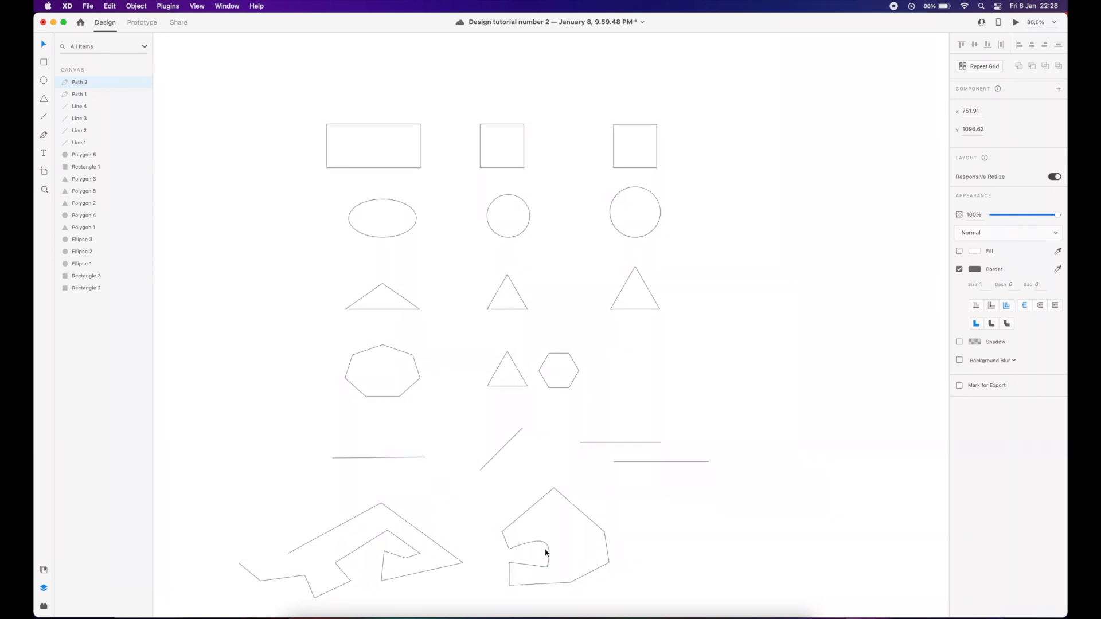
pyautogui.scroll(5, 546, 553)
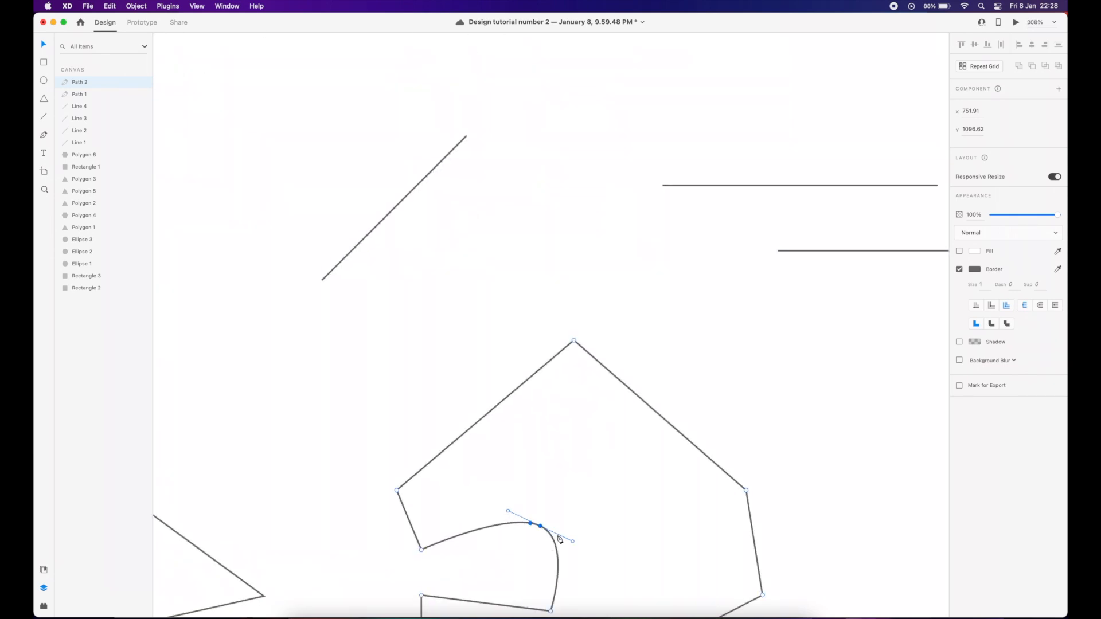
pyautogui.moveTo(573, 543); pyautogui.dragTo(590, 563)
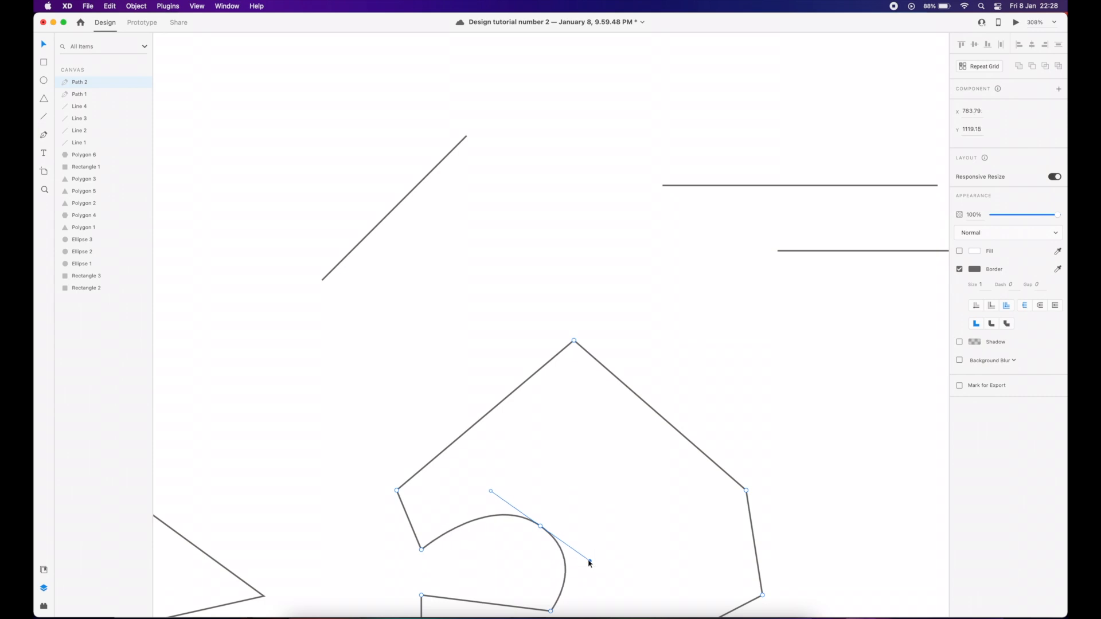
pyautogui.press('super+0')
pyautogui.click(686, 546)
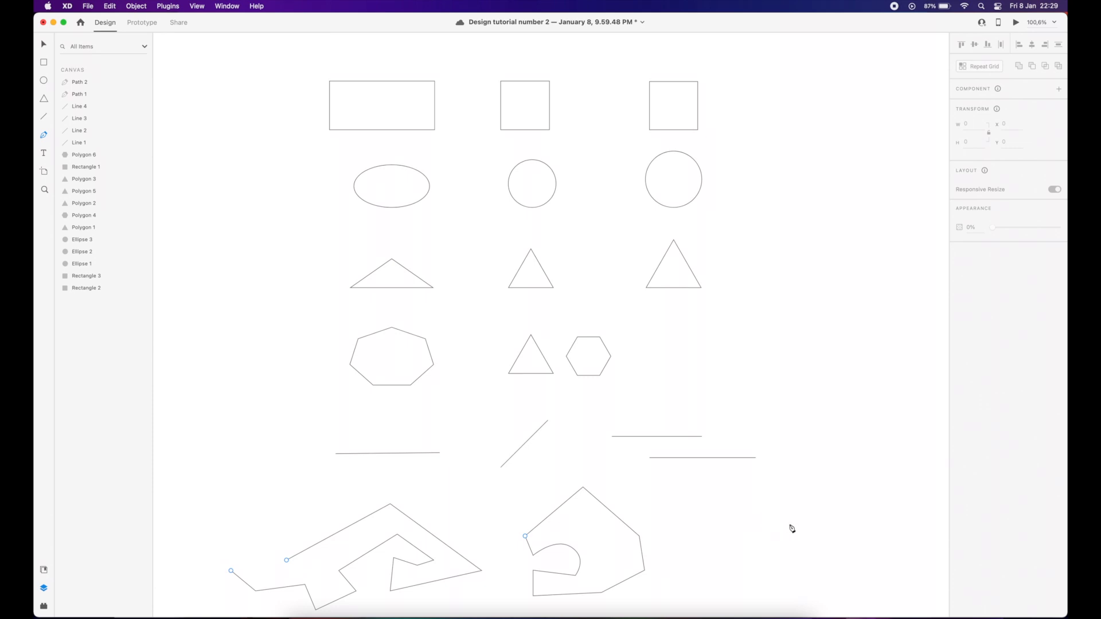
# Step: Start a new path in the empty area beyond the closed path, placing five corner points for a pointed collar and straight neck
pyautogui.scroll(5, 776, 524)
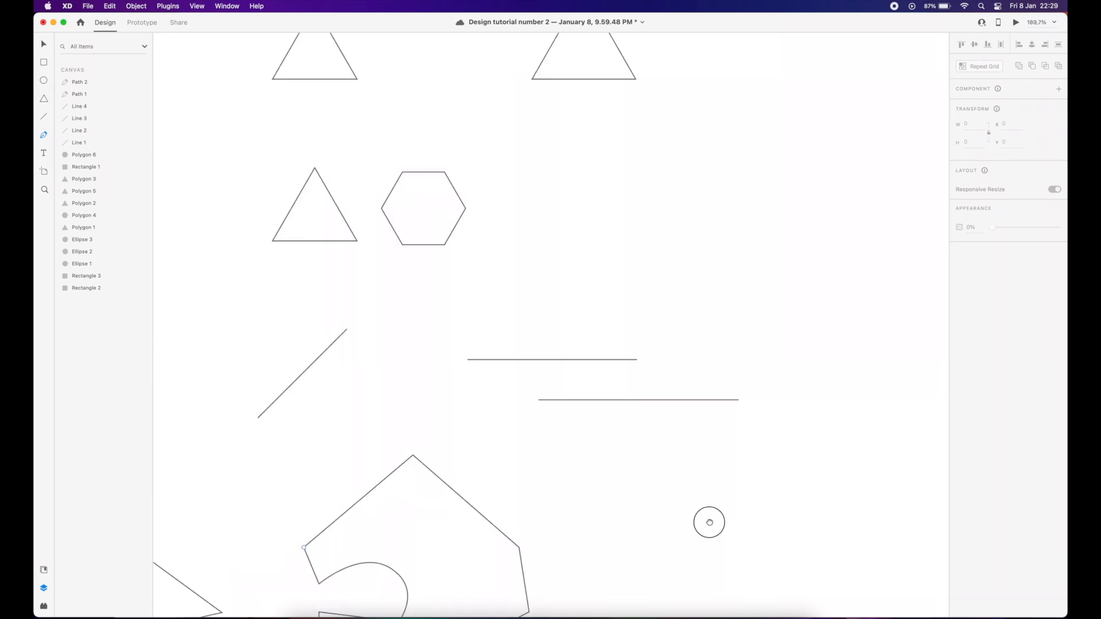
pyautogui.moveTo(709, 522); pyautogui.dragTo(558, 351)
pyautogui.moveTo(711, 418); pyautogui.dragTo(605, 398)
pyautogui.scroll(-2, 681, 421)
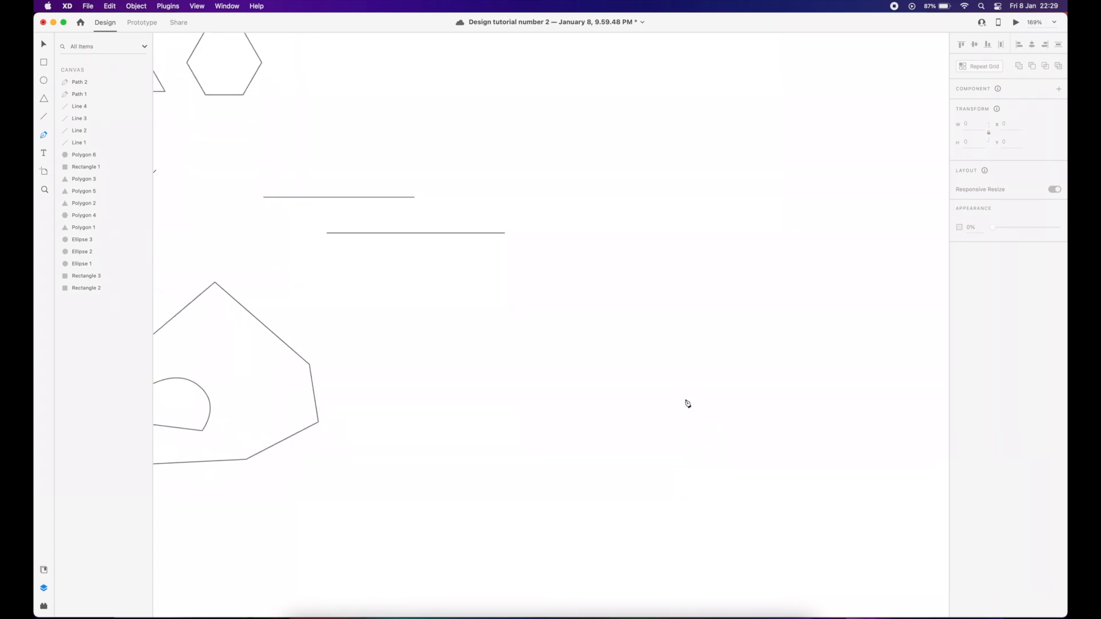
pyautogui.click(684, 286)
pyautogui.click(680, 310)
pyautogui.click(651, 321)
pyautogui.click(680, 337)
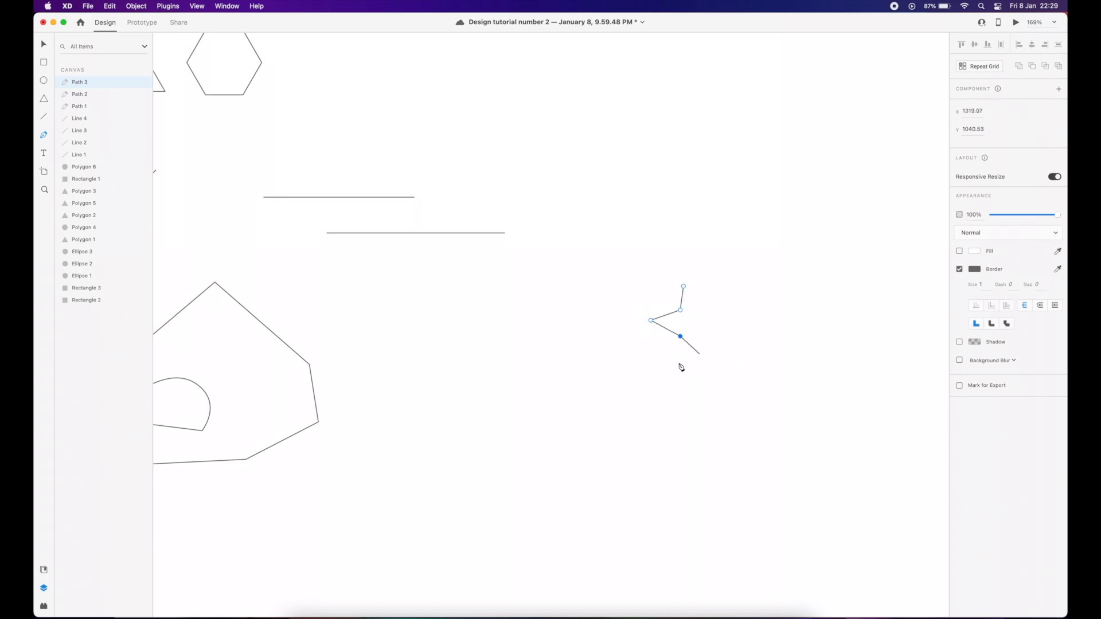
pyautogui.click(688, 393)
# Step: Continue the path with smooth curve points around a rounded, heart-shaped head below the neck, replacing the corner point at its lowest tip with a curve
pyautogui.moveTo(646, 436); pyautogui.dragTo(648, 474)
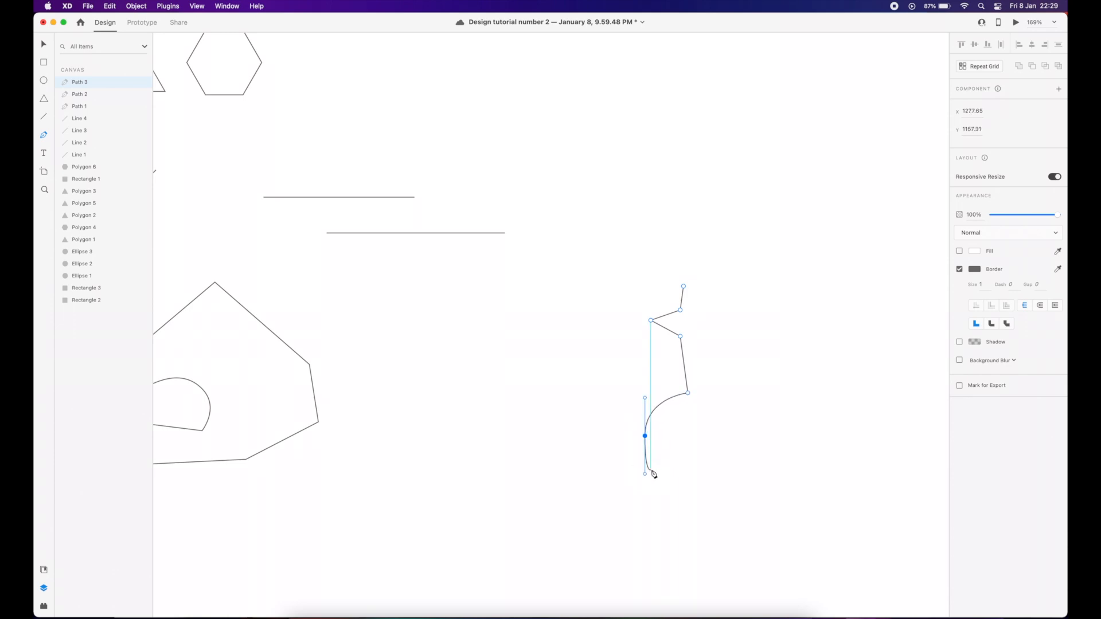
pyautogui.click(701, 511)
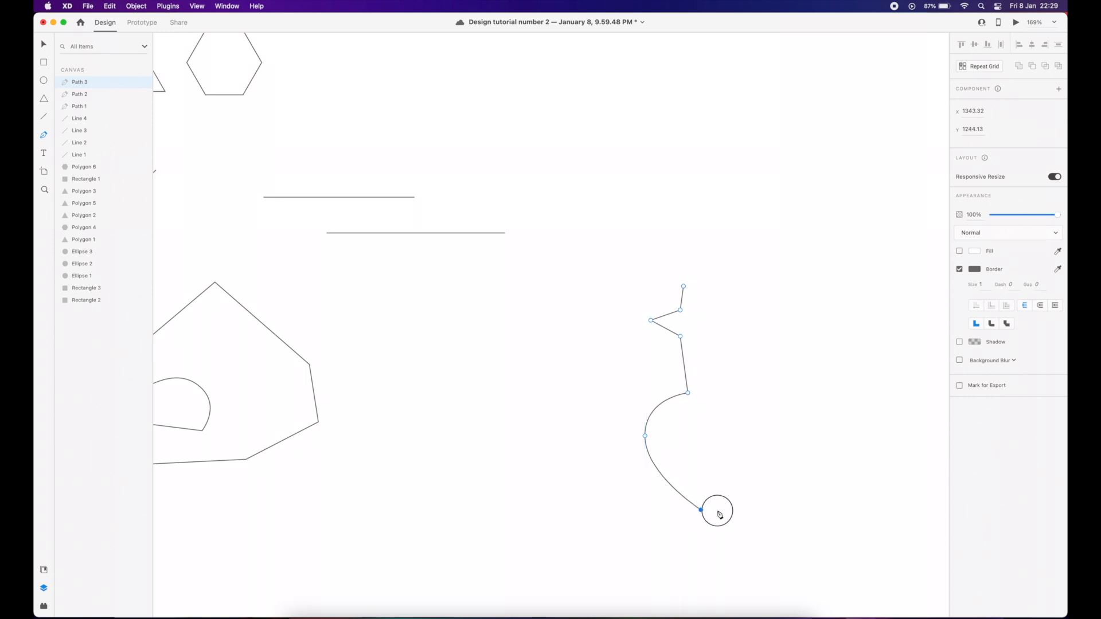
pyautogui.press('super+z')
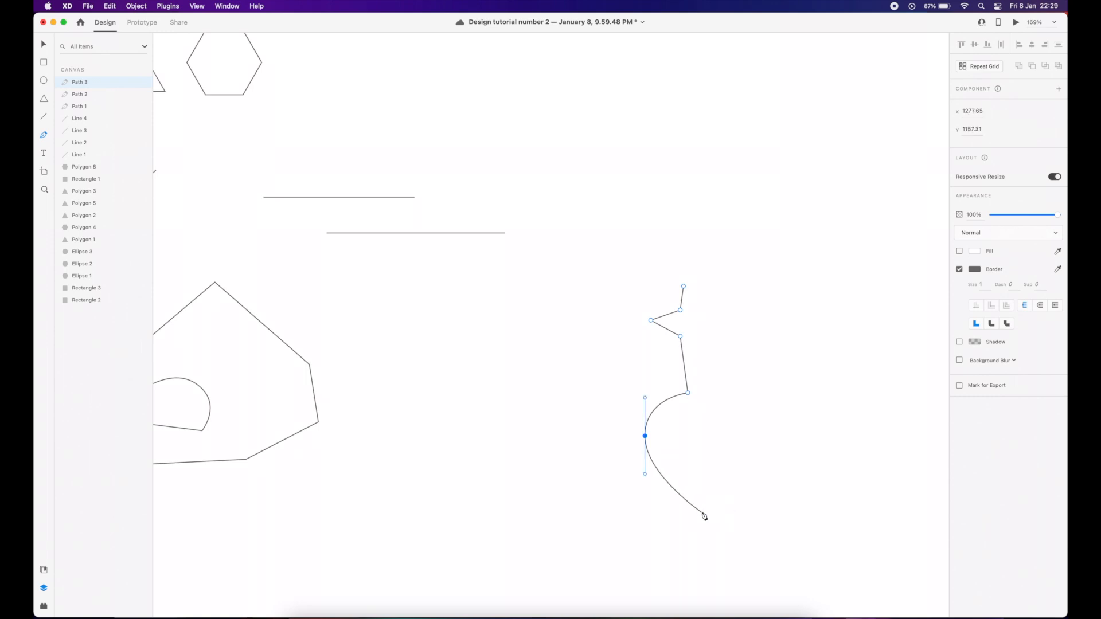
pyautogui.moveTo(707, 512); pyautogui.dragTo(728, 513)
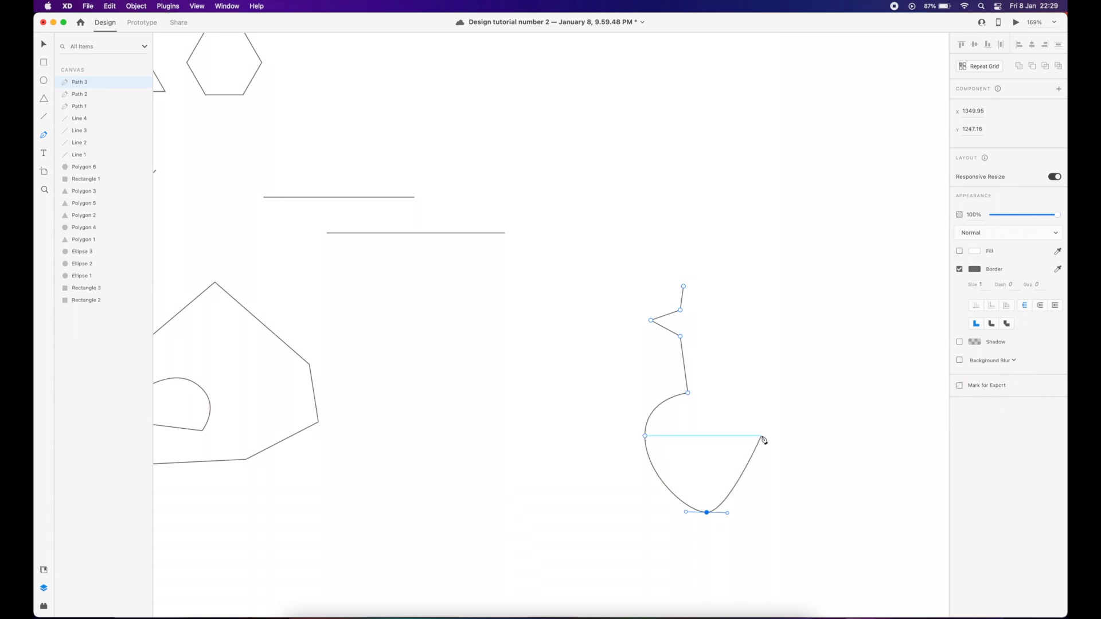
pyautogui.moveTo(759, 436); pyautogui.dragTo(760, 423)
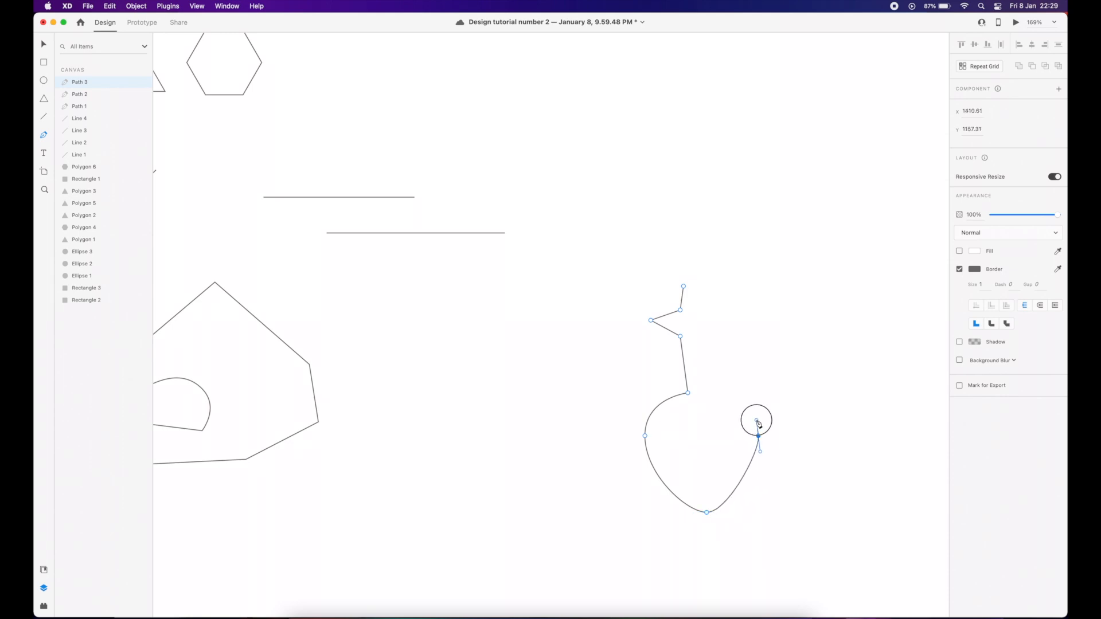
pyautogui.moveTo(760, 423); pyautogui.dragTo(757, 417)
pyautogui.click(688, 394)
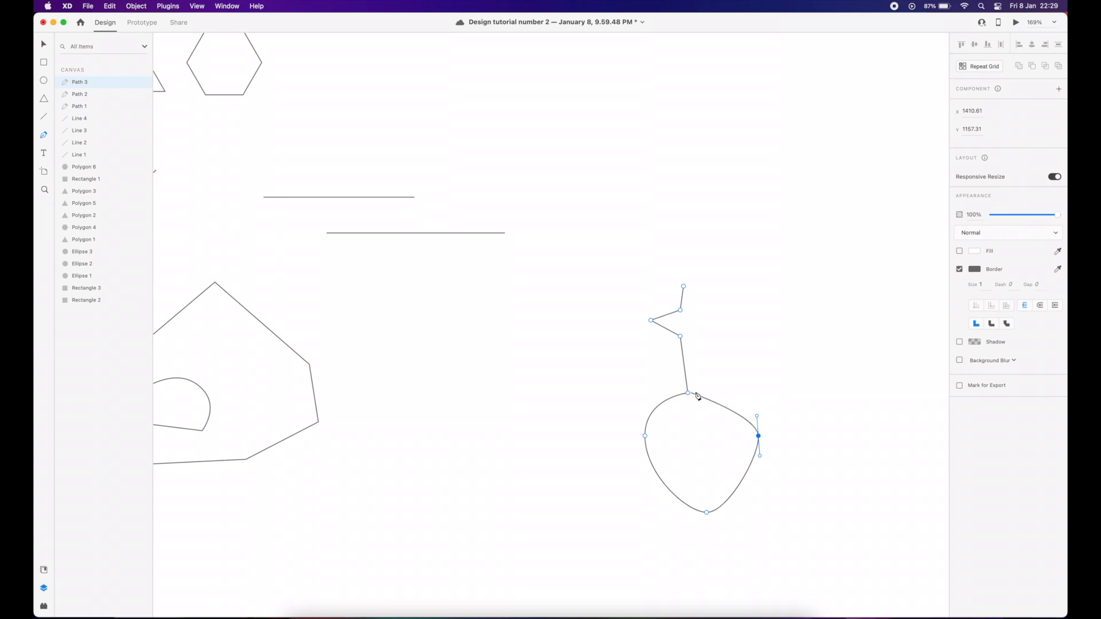
pyautogui.moveTo(726, 393); pyautogui.dragTo(711, 392)
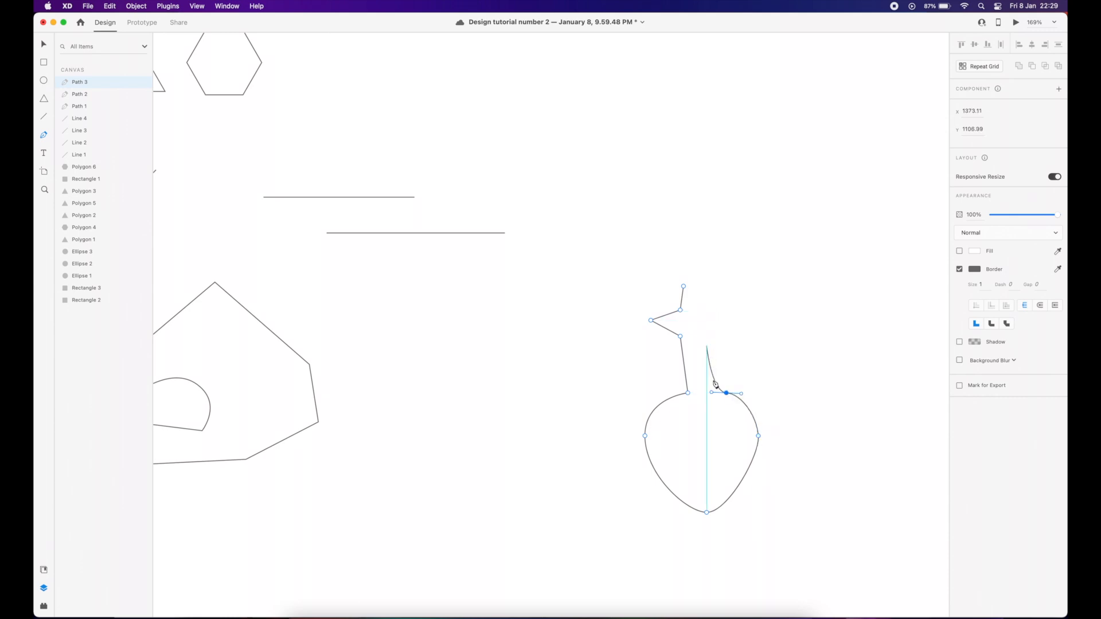
# Step: Mirror the neck and collar with corner points on the opposite side, add a tall spike at the top and close the path
pyautogui.click(720, 393)
pyautogui.click(721, 337)
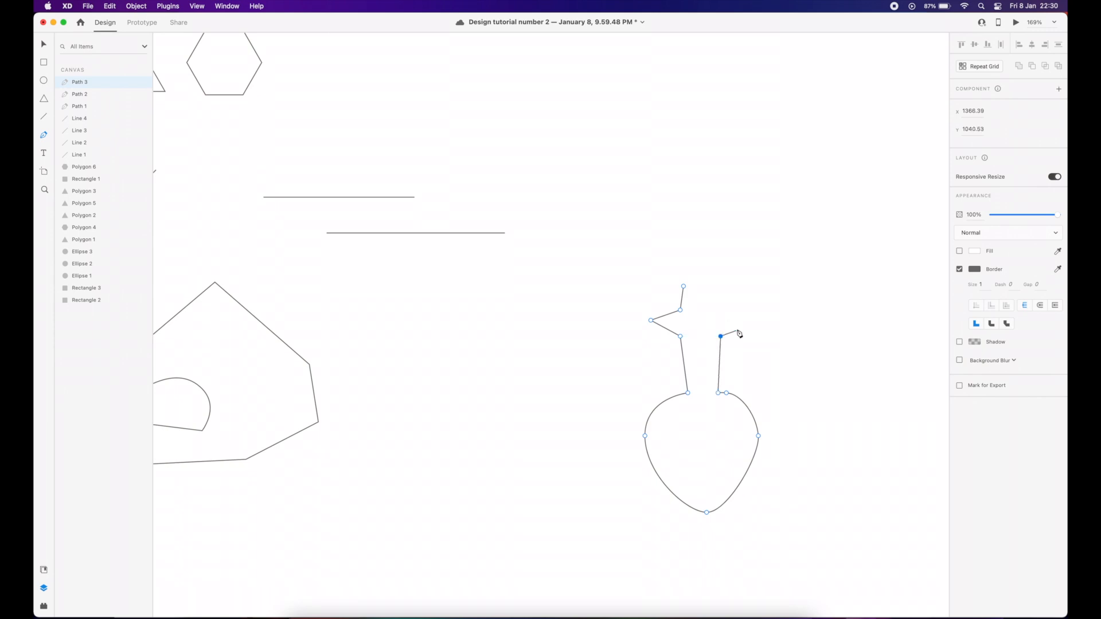
pyautogui.click(737, 321)
pyautogui.click(713, 310)
pyautogui.click(707, 287)
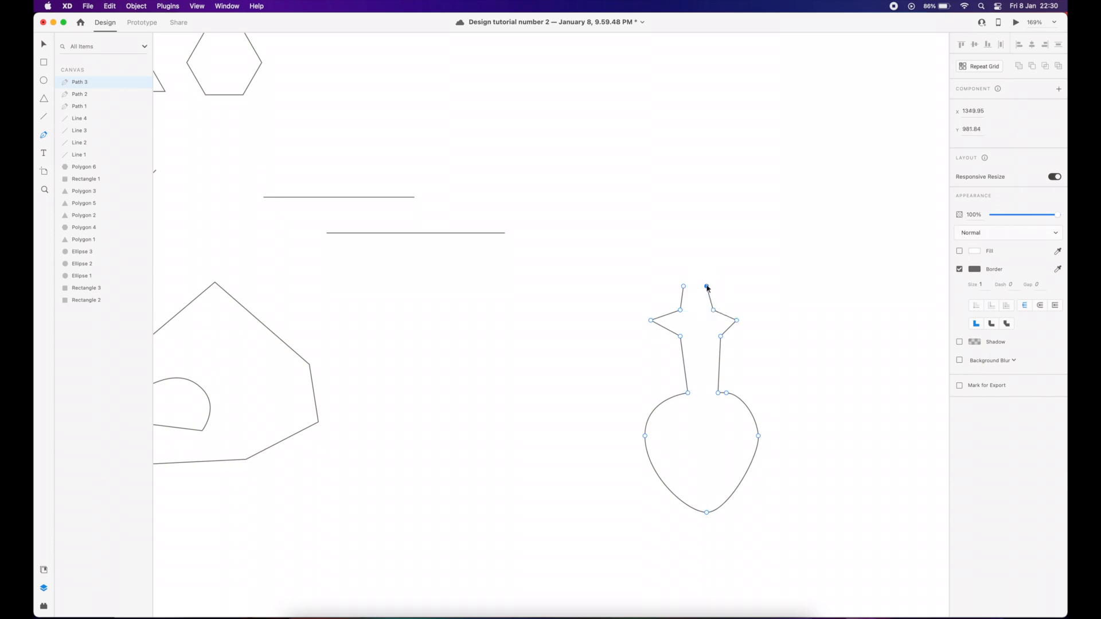
pyautogui.click(694, 219)
pyautogui.click(684, 286)
pyautogui.press('Escape')
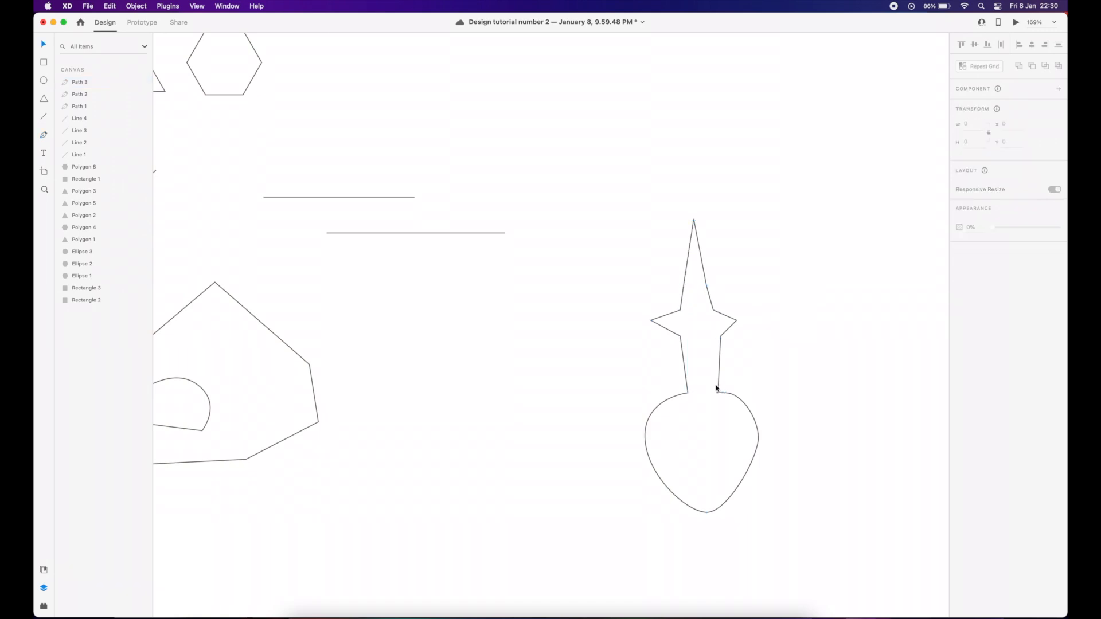
# Step: Move the closed figure slightly up and to the left, and draw two ellipses as eyes inside its head
pyautogui.moveTo(723, 313); pyautogui.dragTo(698, 300)
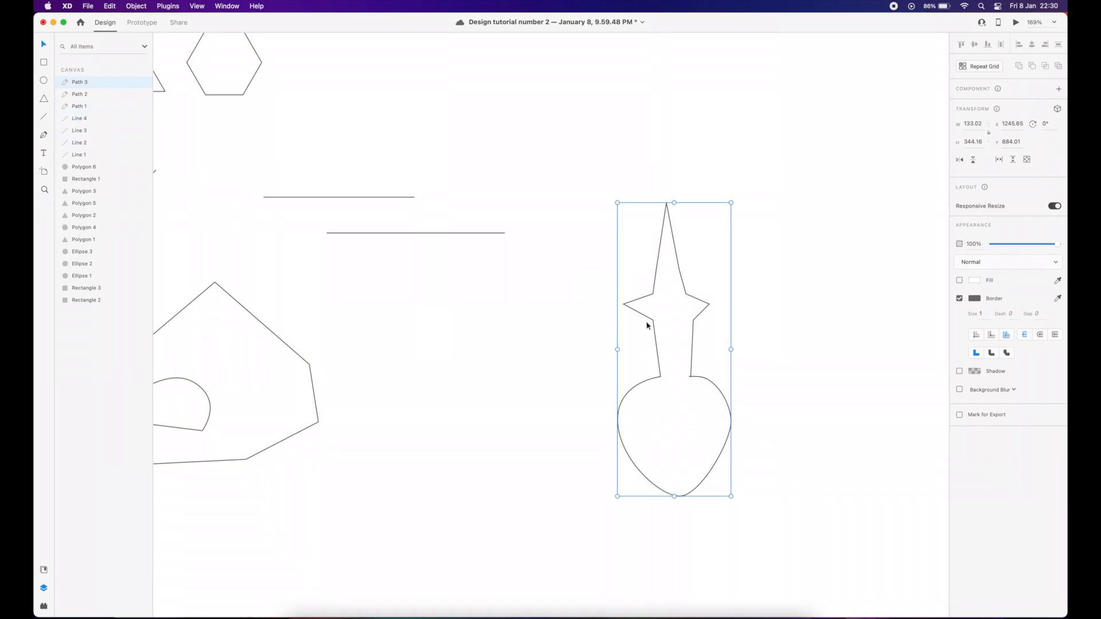
pyautogui.click(43, 81)
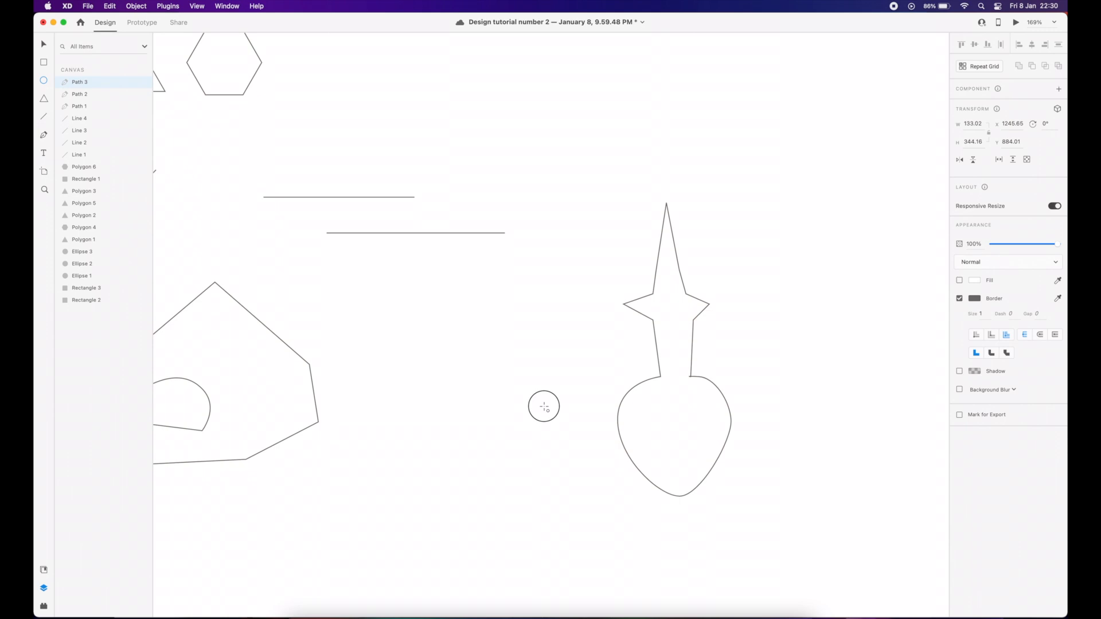
pyautogui.moveTo(529, 417)
pyautogui.mouseDown()
pyautogui.moveTo(552, 384)
pyautogui.moveTo(659, 418)
pyautogui.moveTo(699, 425)
pyautogui.moveTo(713, 412)
pyautogui.moveTo(703, 427)
pyautogui.mouseUp()
pyautogui.click(578, 408)
# Step: Draw a closed smiling mouth below the eyes, using a smooth point in the middle of both its upper and lower edges
pyautogui.click(47, 137)
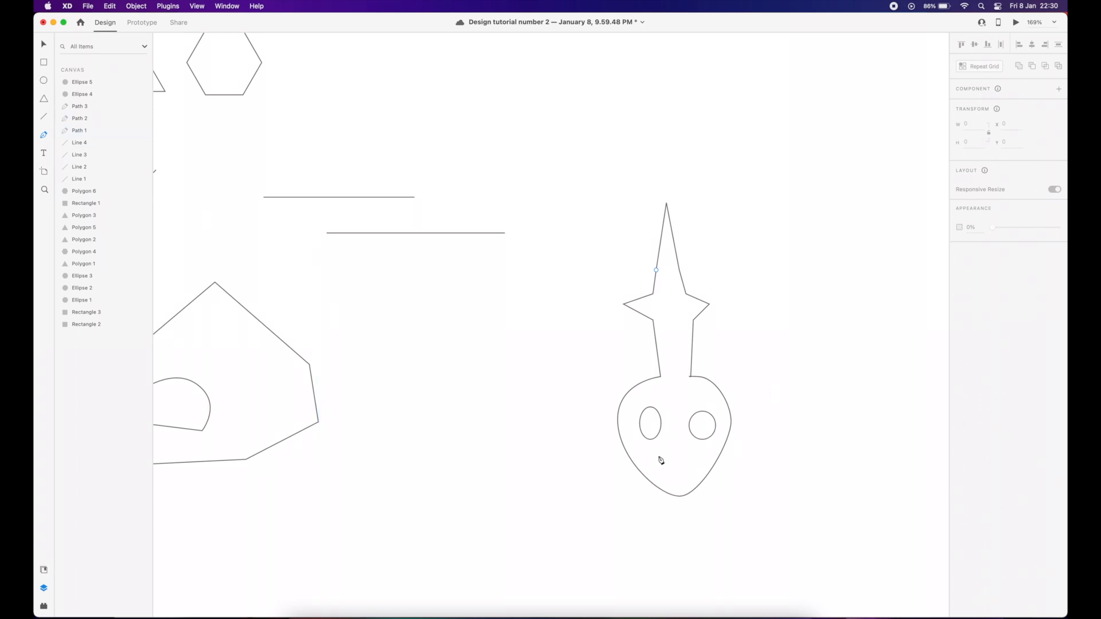
pyautogui.scroll(3, 662, 464)
pyautogui.scroll(-3, 660, 461)
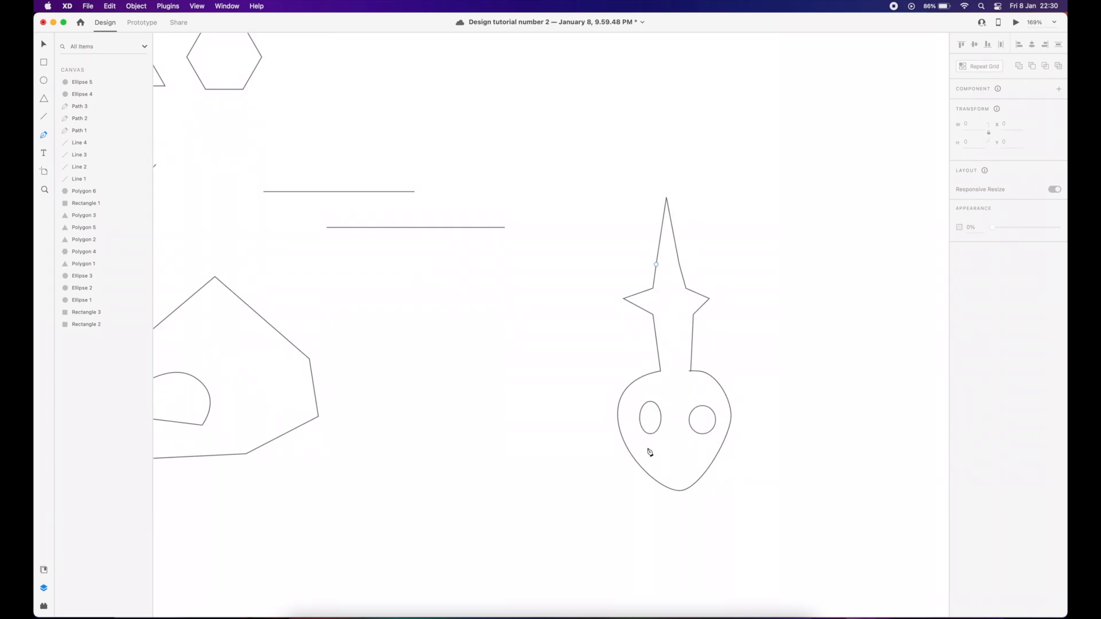
pyautogui.click(647, 448)
pyautogui.moveTo(676, 454); pyautogui.dragTo(700, 455)
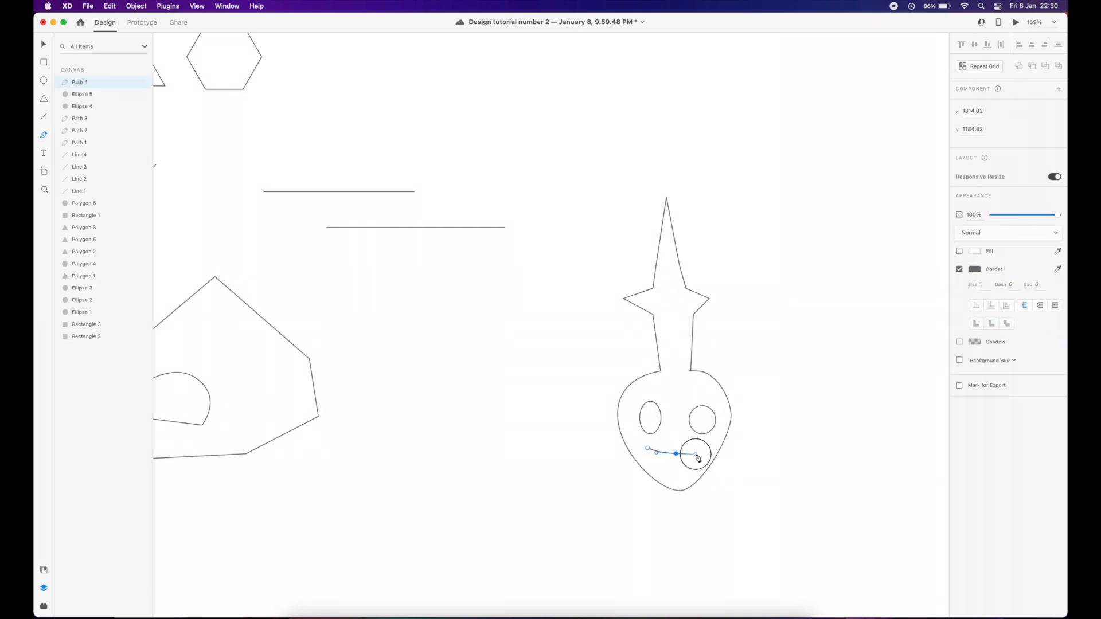
pyautogui.click(706, 448)
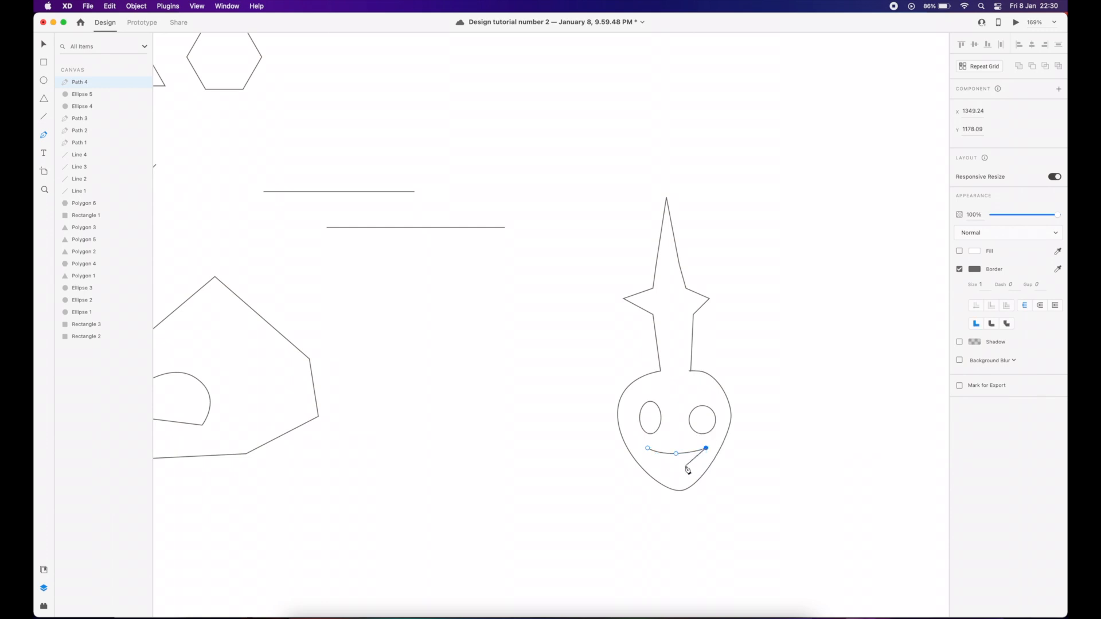
pyautogui.moveTo(676, 471); pyautogui.dragTo(658, 469)
pyautogui.click(648, 448)
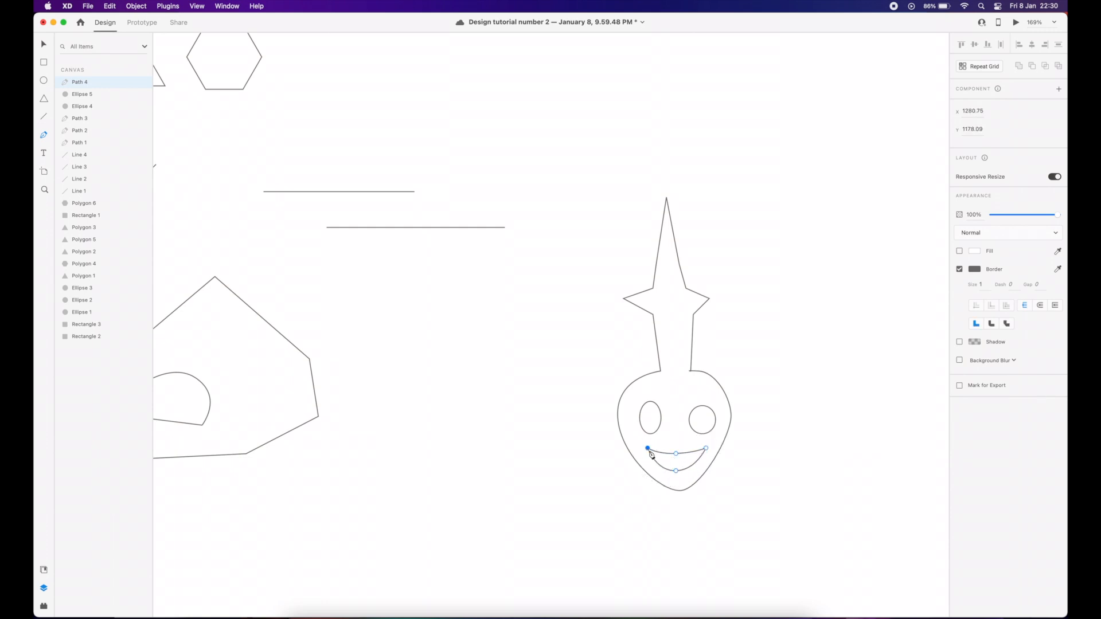
pyautogui.click(558, 450)
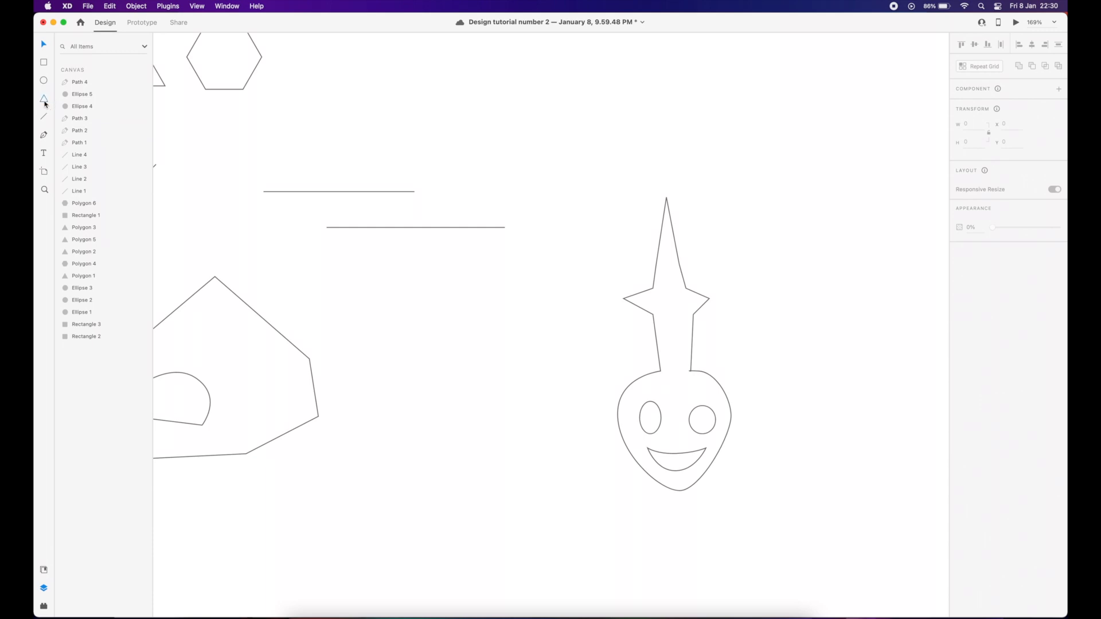
# Step: Draw a small triangle and fit it as a tooth against the upper edge of the mouth
pyautogui.moveTo(565, 380); pyautogui.dragTo(674, 478)
pyautogui.scroll(5, 674, 455)
pyautogui.click(704, 465)
pyautogui.scroll(-10, 704, 466)
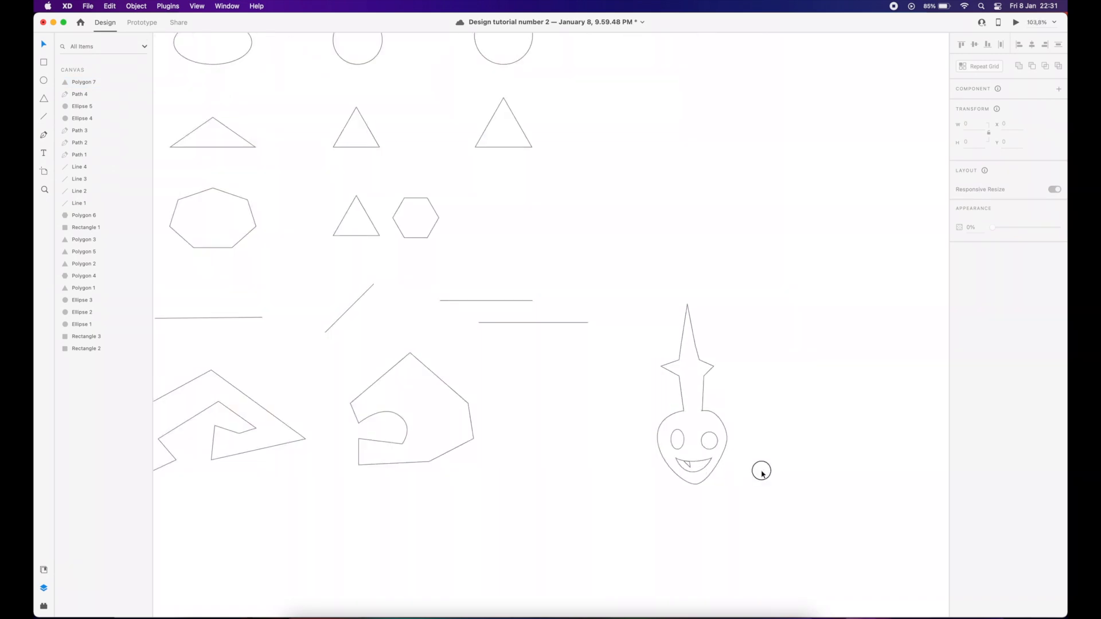
# Step: Duplicate both eye ellipses and scale the copies down inside the originals as pupils
pyautogui.scroll(4, 733, 465)
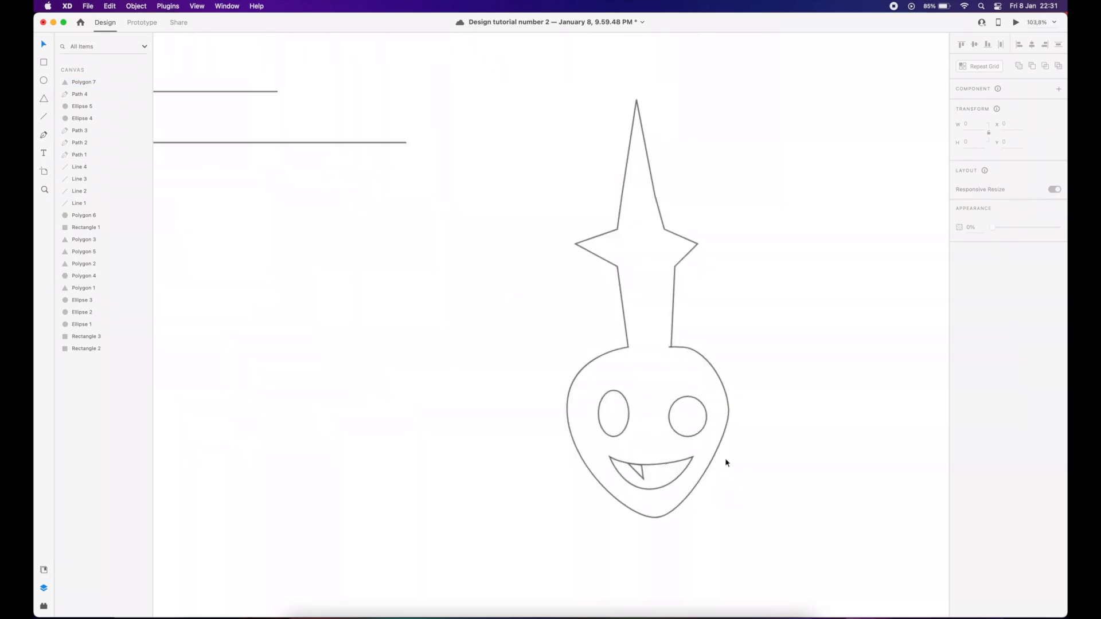
pyautogui.click(624, 403)
pyautogui.press('super+c')
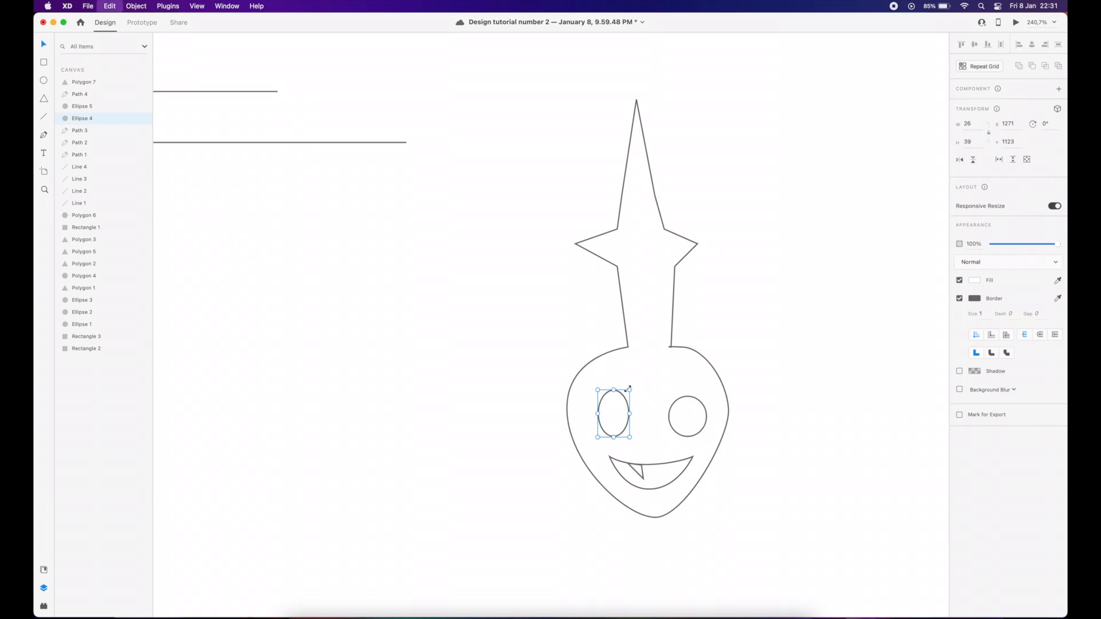
pyautogui.press('super+v')
pyautogui.moveTo(629, 390); pyautogui.dragTo(622, 418)
pyautogui.click(689, 419)
pyautogui.press('super+d')
pyautogui.moveTo(688, 418); pyautogui.dragTo(700, 408)
pyautogui.scroll(-1, 691, 420)
pyautogui.click(737, 418)
pyautogui.scroll(-3, 738, 420)
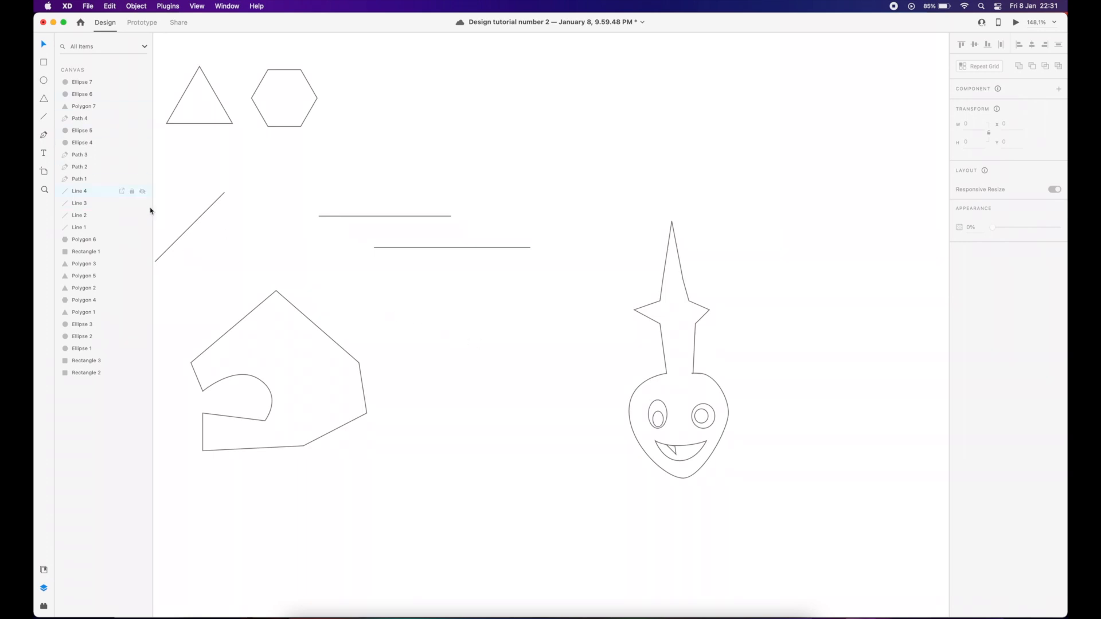
pyautogui.scroll(-3, 504, 304)
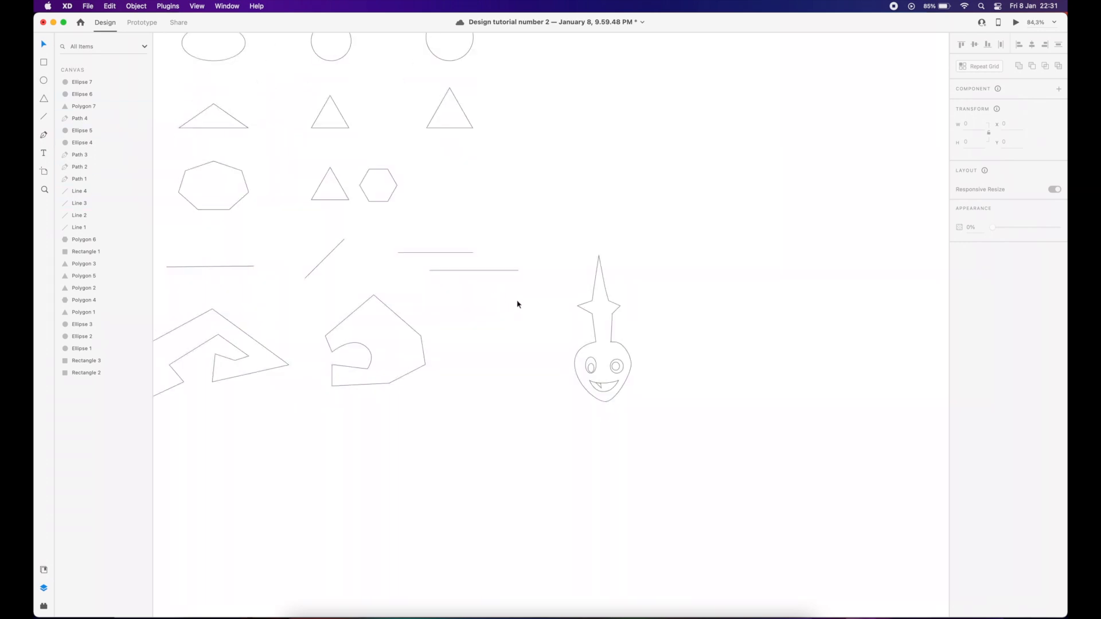
pyautogui.moveTo(562, 258); pyautogui.dragTo(669, 398)
pyautogui.click(667, 402)
pyautogui.scroll(1, 655, 402)
pyautogui.scroll(5, 610, 359)
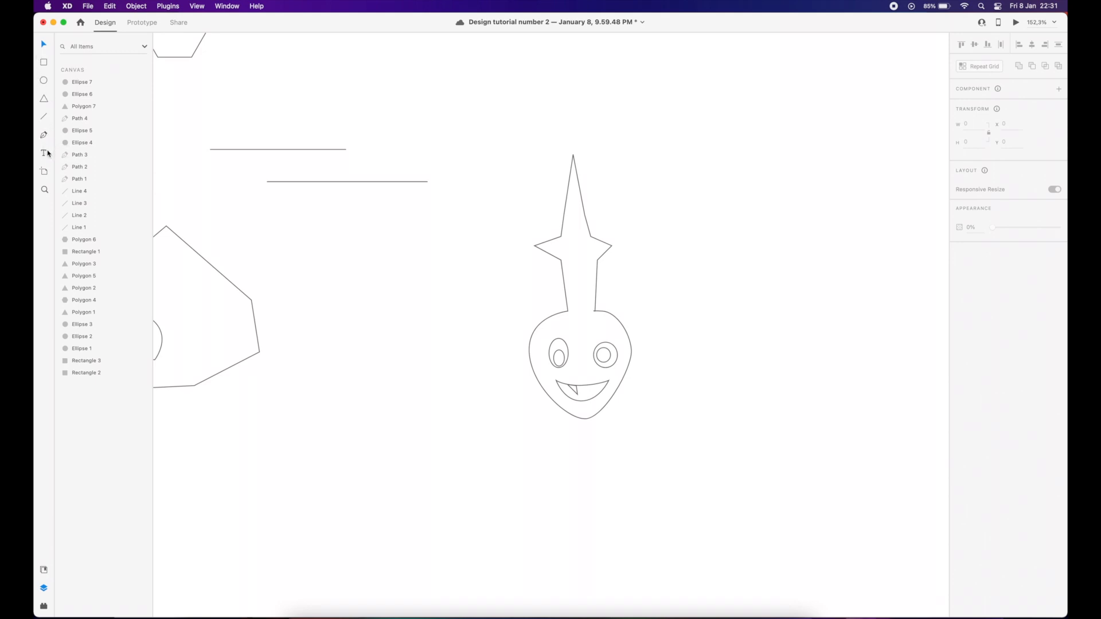
pyautogui.scroll(-8, 394, 277)
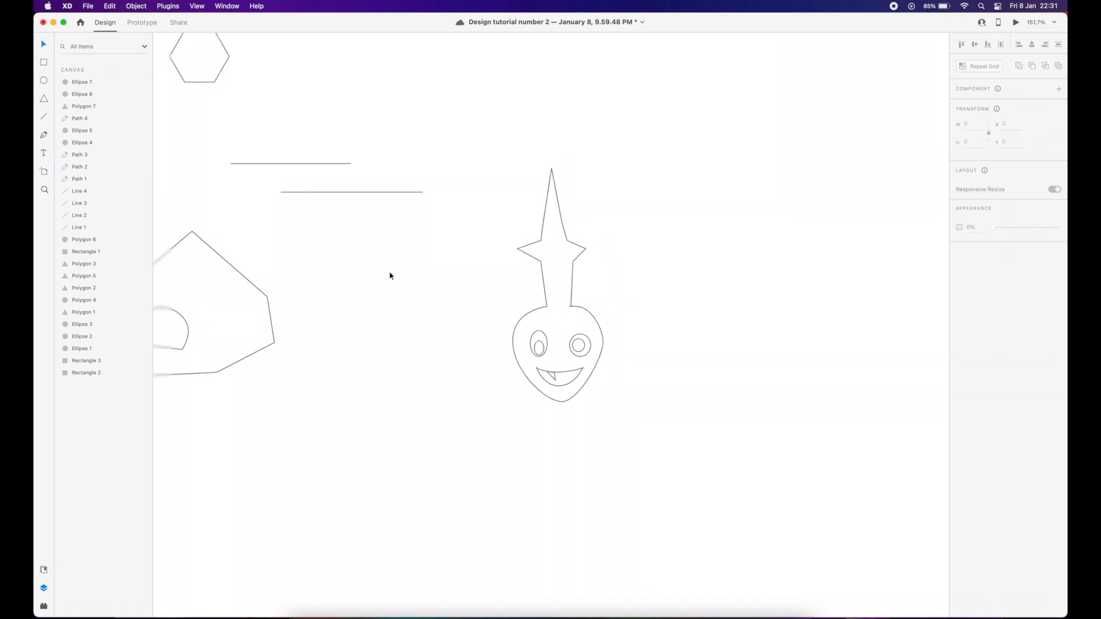
pyautogui.moveTo(421, 282); pyautogui.dragTo(458, 313)
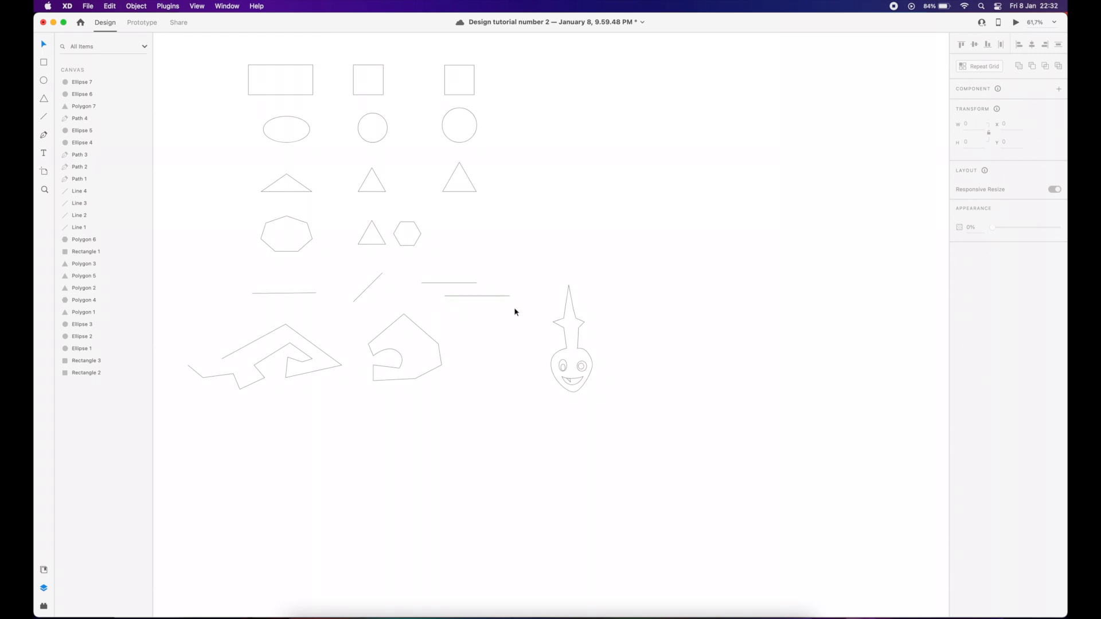
# Step: Duplicate the rightmost 96 × 96 square into the empty area beside the shapes, at X 1404, Y 177
pyautogui.moveTo(536, 210); pyautogui.dragTo(524, 267)
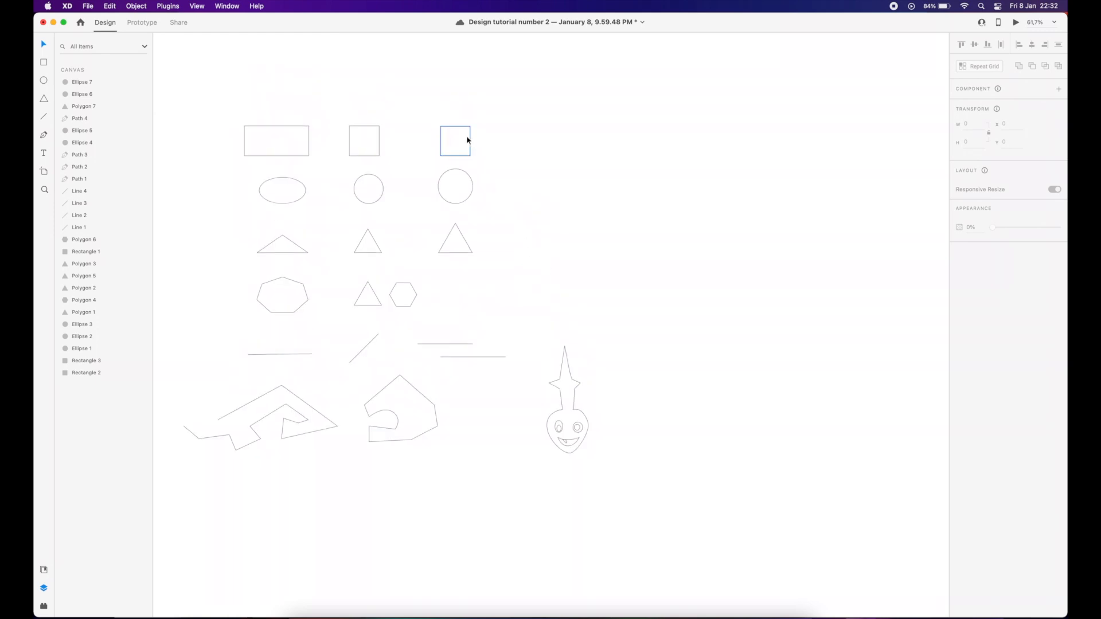
pyautogui.moveTo(466, 137); pyautogui.dragTo(618, 130)
pyautogui.scroll(5, 617, 133)
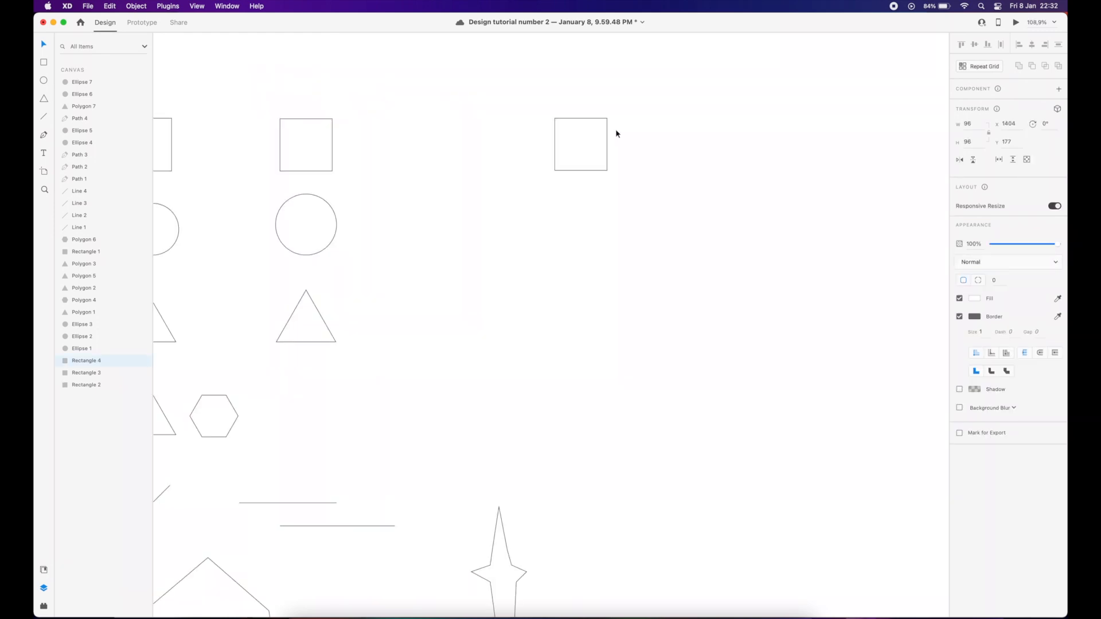
pyautogui.hscroll(3, 581, 150)
pyautogui.scroll(1, 563, 160)
# Step: Duplicate the copied square against its right edge and scale the new copy to 48 × 48, aligned with the larger square's top
pyautogui.moveTo(495, 180); pyautogui.dragTo(545, 178)
pyautogui.moveTo(545, 225); pyautogui.dragTo(519, 199)
pyautogui.scroll(5, 473, 165)
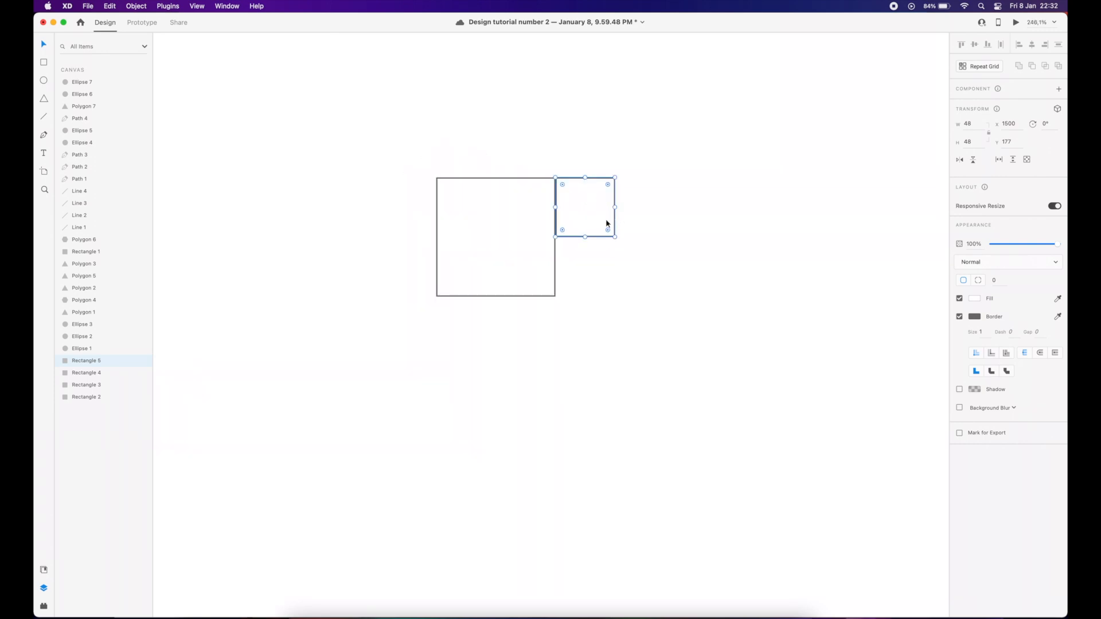
pyautogui.scroll(1, 606, 221)
# Step: Duplicate the 48 × 48 square directly below itself and scale the copy to 30 × 30 from its upper-left corner
pyautogui.click(654, 232)
pyautogui.moveTo(640, 252); pyautogui.dragTo(595, 215)
pyautogui.click(631, 236)
pyautogui.click(525, 245)
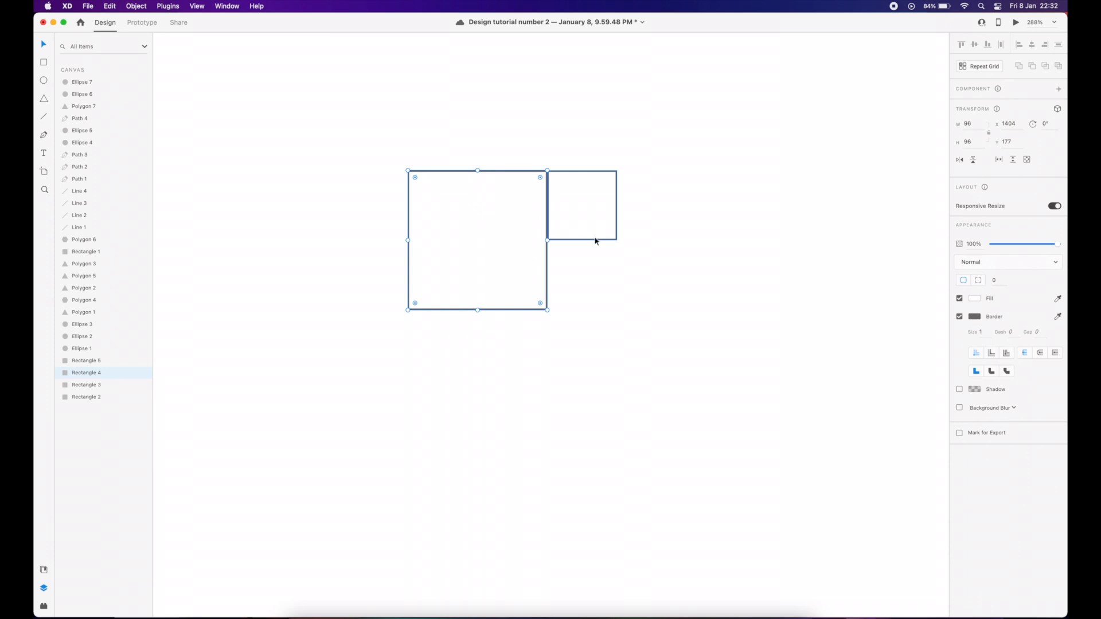
pyautogui.click(595, 240)
pyautogui.moveTo(617, 240); pyautogui.dragTo(607, 279)
pyautogui.moveTo(549, 242); pyautogui.dragTo(574, 261)
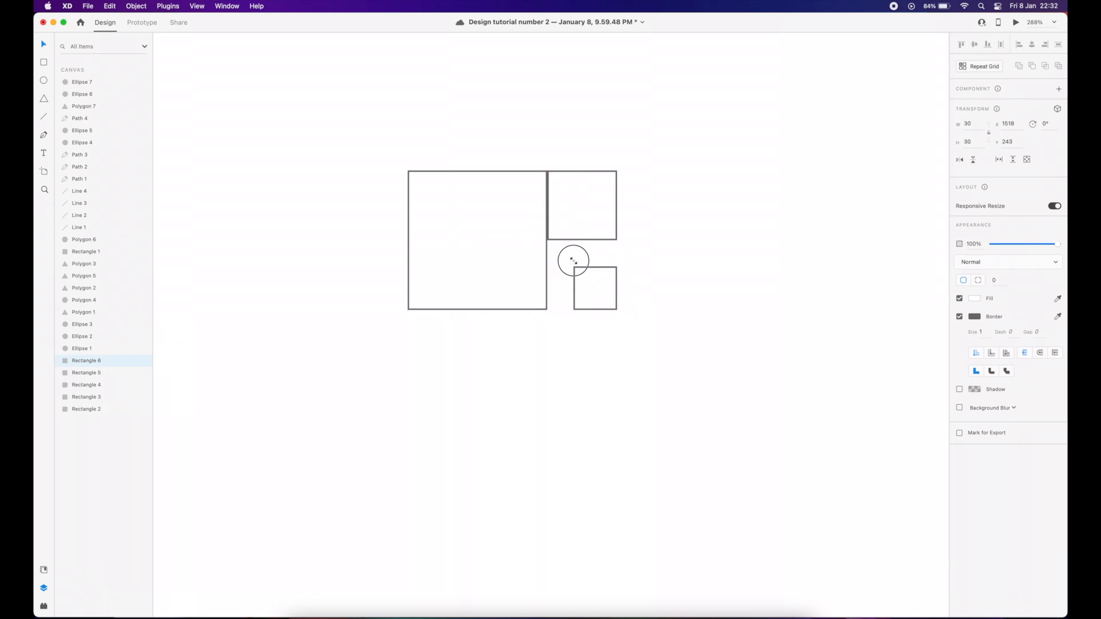
# Step: Shift the 30 × 30 square slightly, and delete the copied 96 × 96 and 48 × 48 squares
pyautogui.moveTo(593, 306); pyautogui.dragTo(593, 280)
pyautogui.scroll(5, 589, 283)
pyautogui.scroll(-4, 605, 263)
pyautogui.moveTo(616, 259); pyautogui.dragTo(541, 217)
pyautogui.press('Delete')
# Step: Move the 30 × 30 square to X 1466, Y 252 and scale it proportionally to 10 × 10
pyautogui.scroll(-5, 712, 240)
pyautogui.moveTo(686, 253); pyautogui.dragTo(658, 253)
pyautogui.click(969, 124)
pyautogui.write('10')
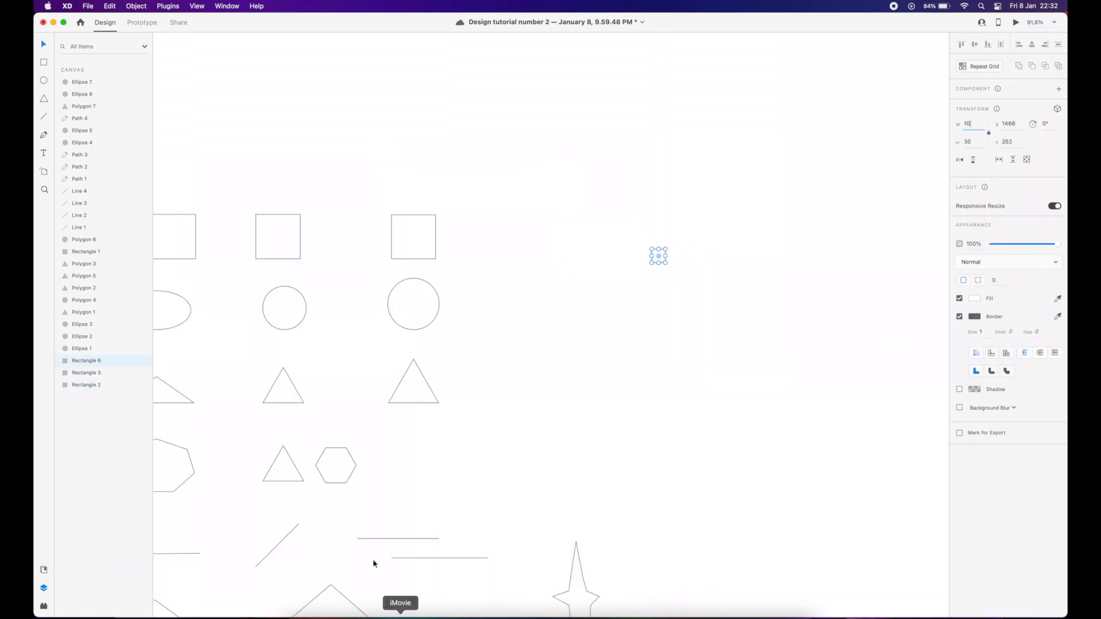
pyautogui.press('Return')
# Step: Duplicate the 10 × 10 square against its right edge, at X 1476, Y 252
pyautogui.scroll(5, 694, 260)
pyautogui.moveTo(528, 234); pyautogui.dragTo(548, 237)
pyautogui.scroll(-1, 586, 241)
pyautogui.hscroll(-2, 586, 245)
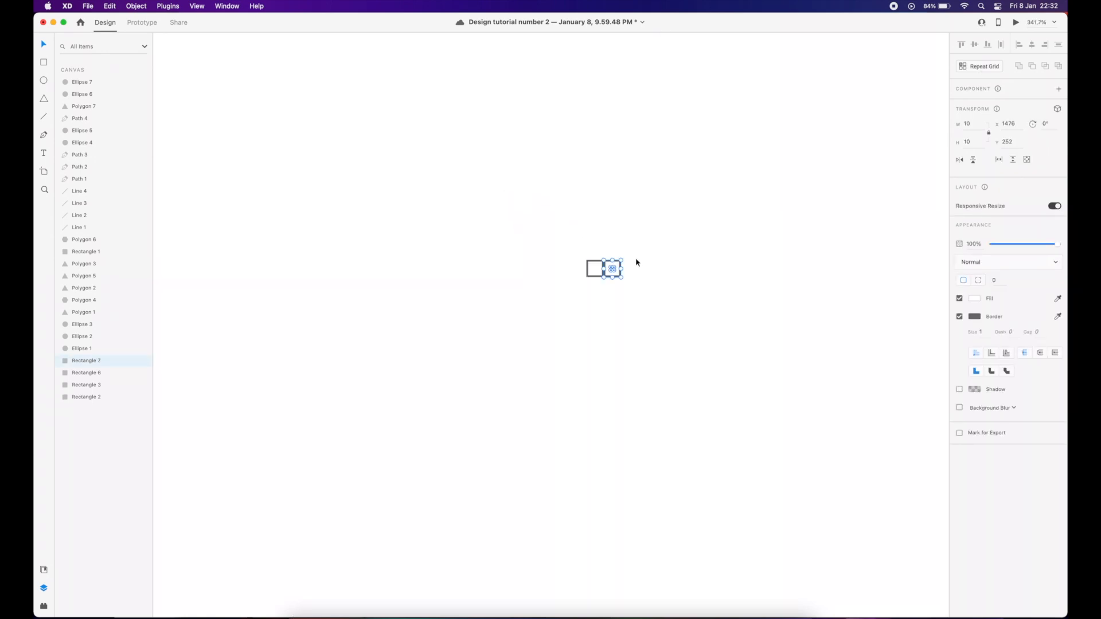
pyautogui.click(675, 263)
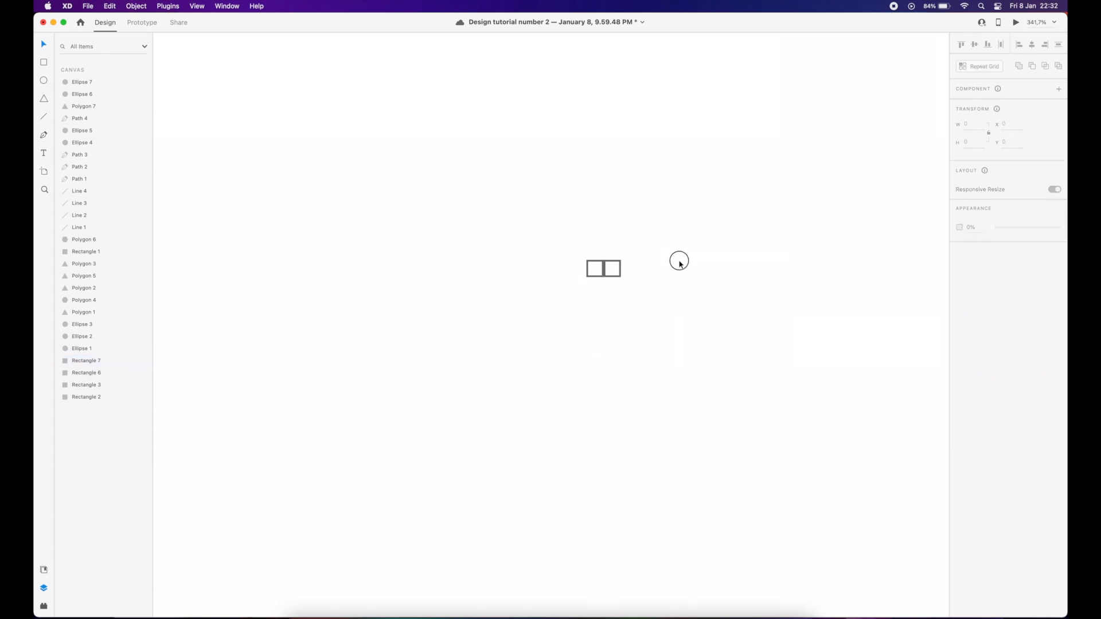
# Step: Duplicate the first 10 × 10 square above the pair and scale the copy to 20 × 20 so it spans both
pyautogui.moveTo(596, 267); pyautogui.dragTo(596, 251)
pyautogui.click(616, 250)
pyautogui.press('super+z')
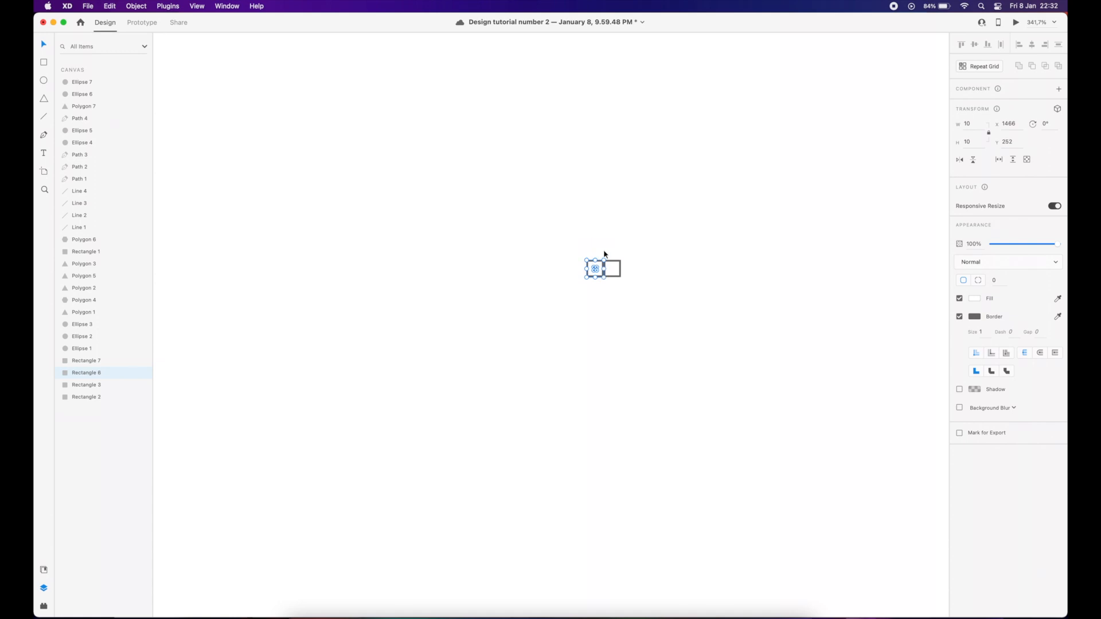
pyautogui.press('super+shift+z')
pyautogui.moveTo(604, 251)
pyautogui.mouseDown()
pyautogui.moveTo(624, 253)
pyautogui.moveTo(614, 247)
pyautogui.mouseUp()
pyautogui.click(661, 249)
pyautogui.scroll(1, 662, 259)
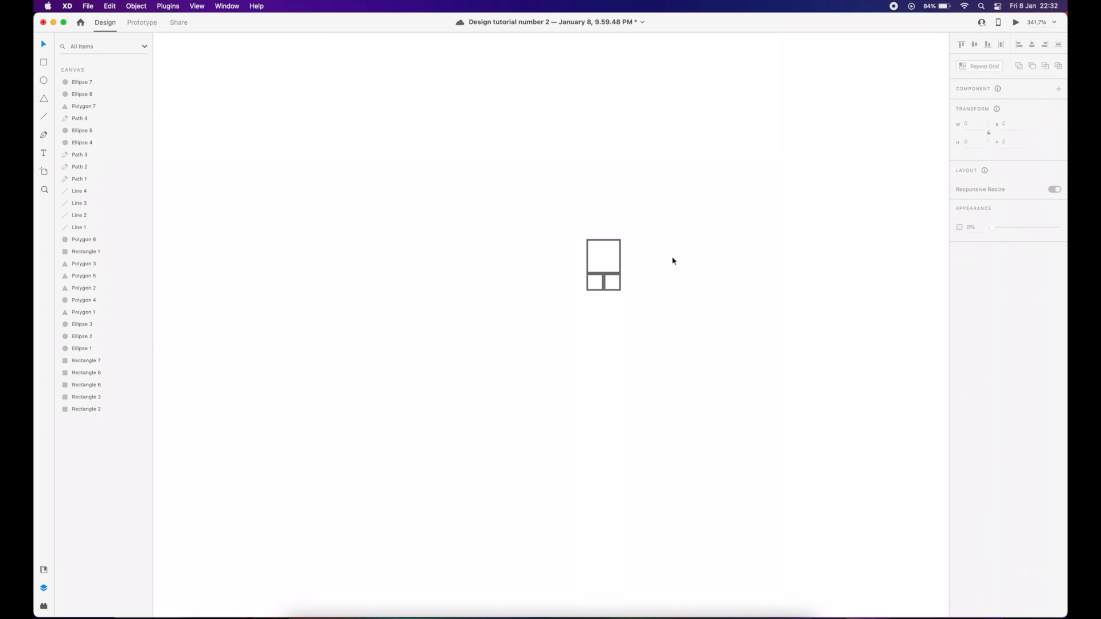
# Step: Duplicate the 20 × 20 square to its left and scale the copy to 30 × 30, at X 1436, Y 232
pyautogui.scroll(-3, 664, 256)
pyautogui.moveTo(626, 254); pyautogui.dragTo(602, 260)
pyautogui.scroll(6, 604, 256)
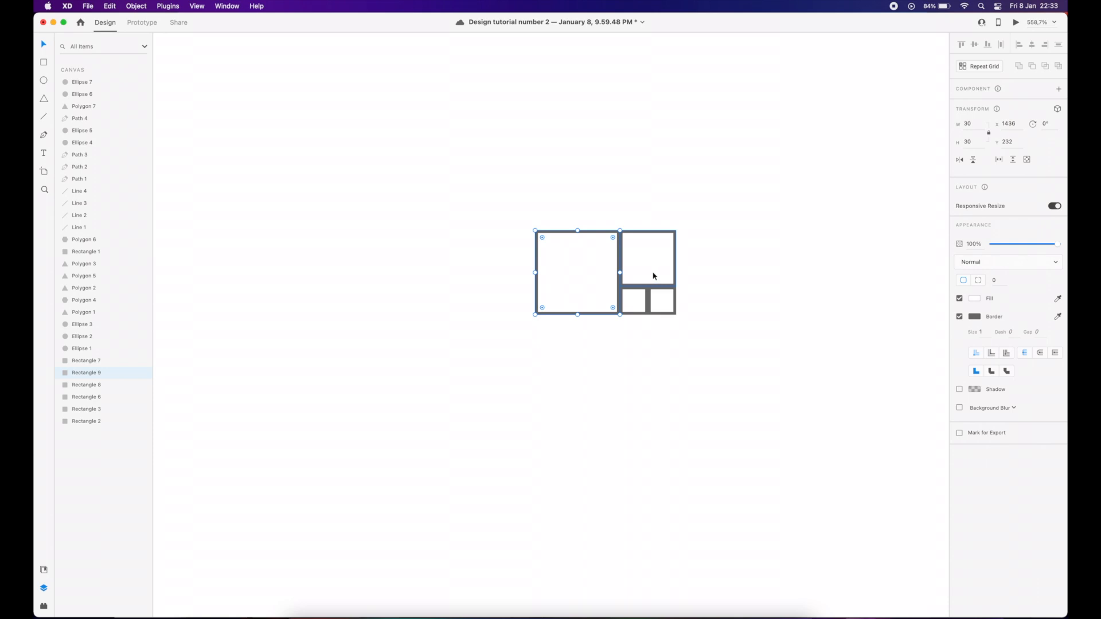
pyautogui.scroll(2, 667, 267)
pyautogui.hscroll(1, 688, 266)
pyautogui.scroll(-2, 590, 273)
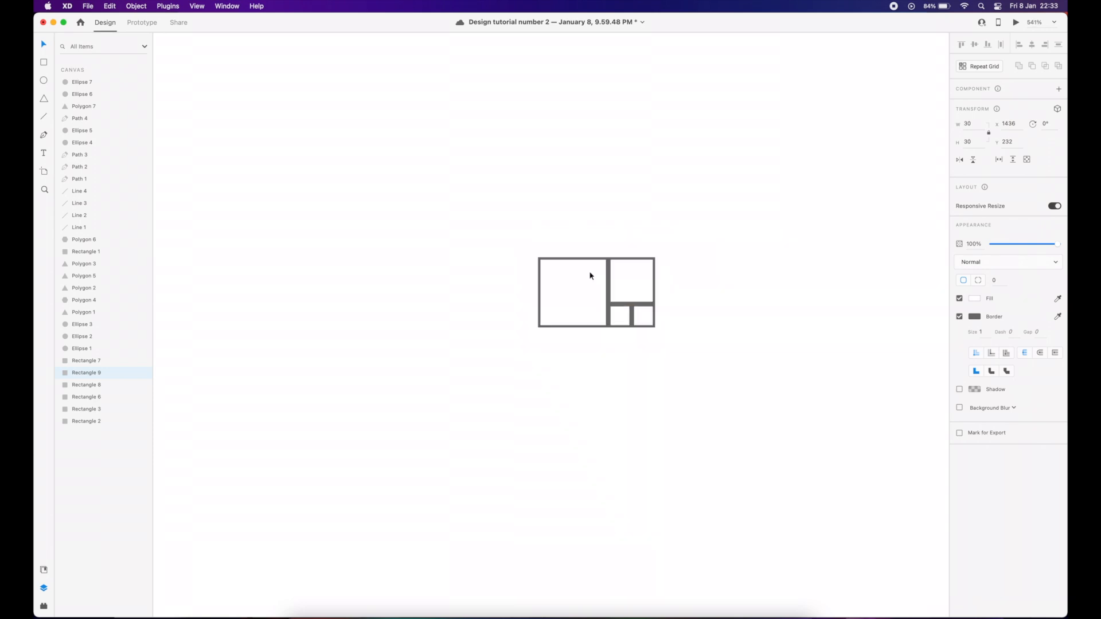
# Step: Duplicate the 30 × 30 square directly below the block and scale the copy to span the block's full width
pyautogui.scroll(2, 590, 305)
pyautogui.moveTo(573, 308); pyautogui.dragTo(629, 393)
pyautogui.scroll(-2, 629, 394)
pyautogui.click(660, 357)
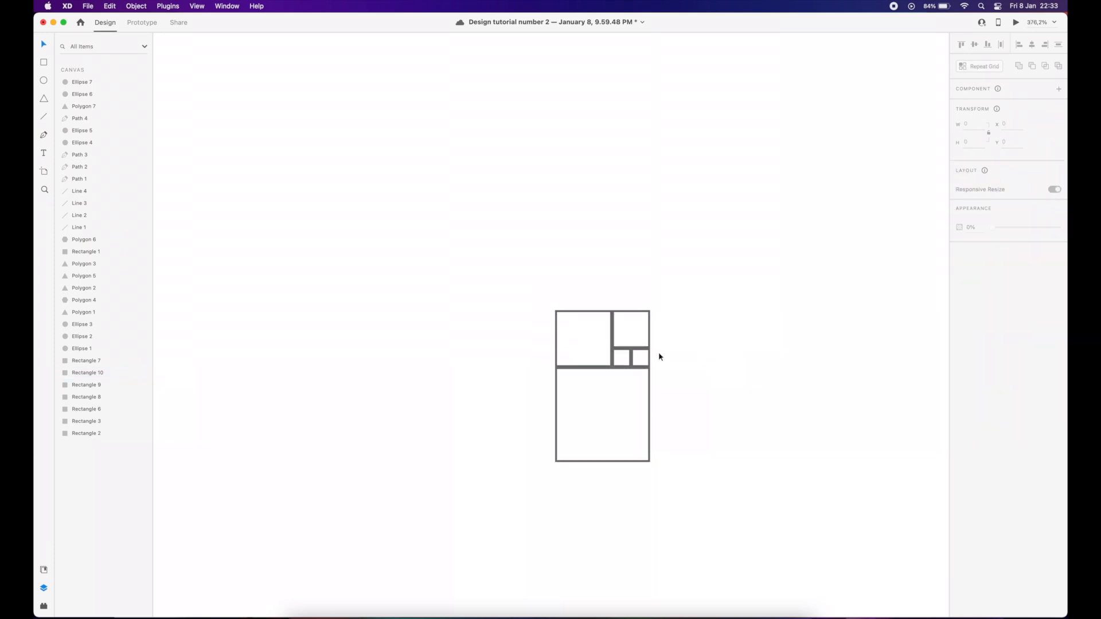
# Step: Add a text object above the squares reading "1 + 1 + 2 + 3 + 5"
pyautogui.click(395, 229)
pyautogui.write('1 ')
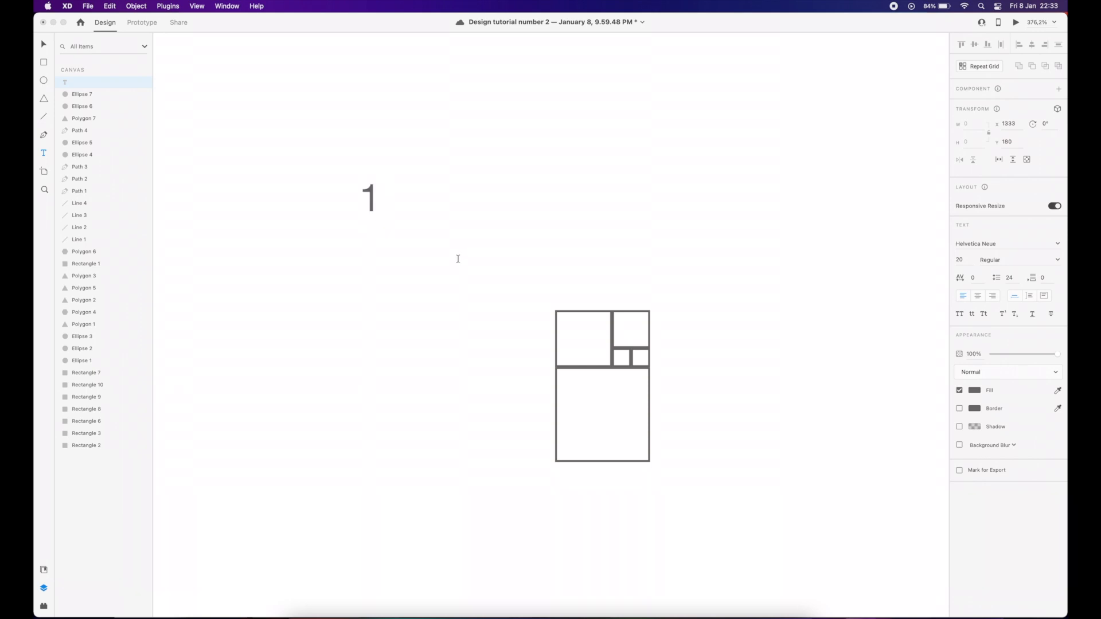
pyautogui.write('+ 1 +')
pyautogui.write('2')
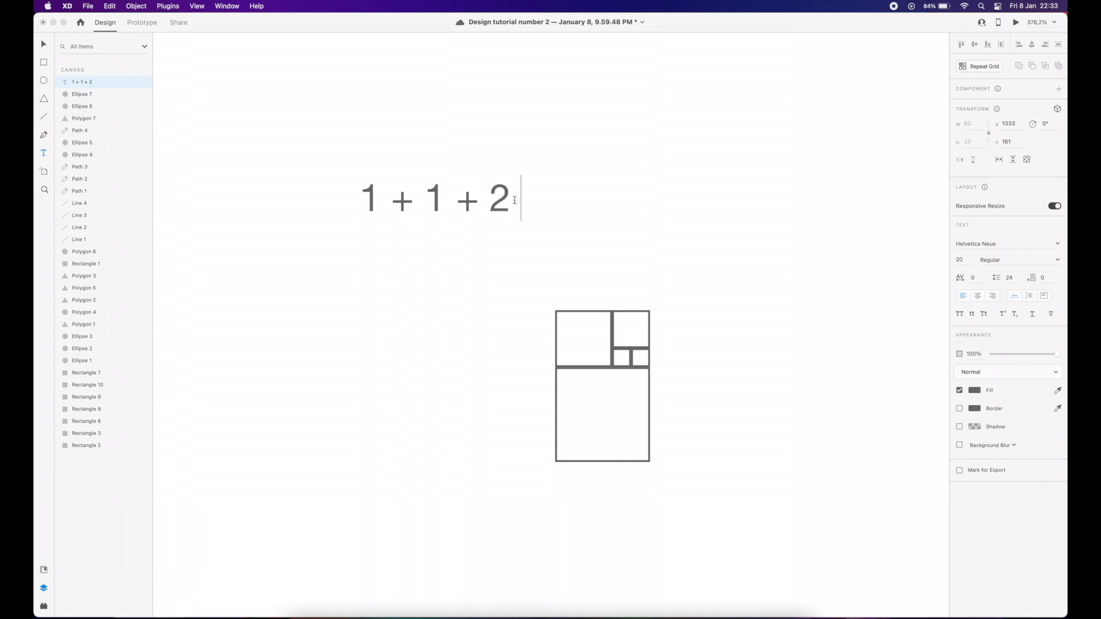
pyautogui.write(' + 4')
pyautogui.press('BackSpace')
pyautogui.write('3 + 5')
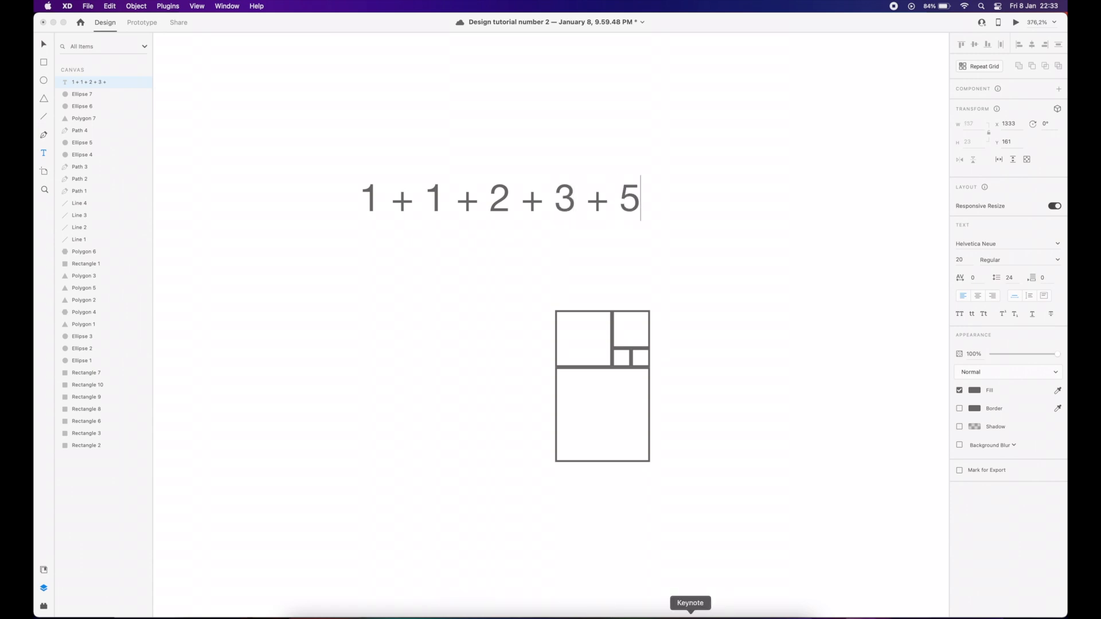
# Step: Continue the number sequence text with " + 8 + 13 +21 + ..." and finish editing it
pyautogui.write(' +8')
pyautogui.press('BackSpace')
pyautogui.write('*')
pyautogui.press('BackSpace')
pyautogui.write('8 =')
pyautogui.press('BackSpace')
pyautogui.write('+')
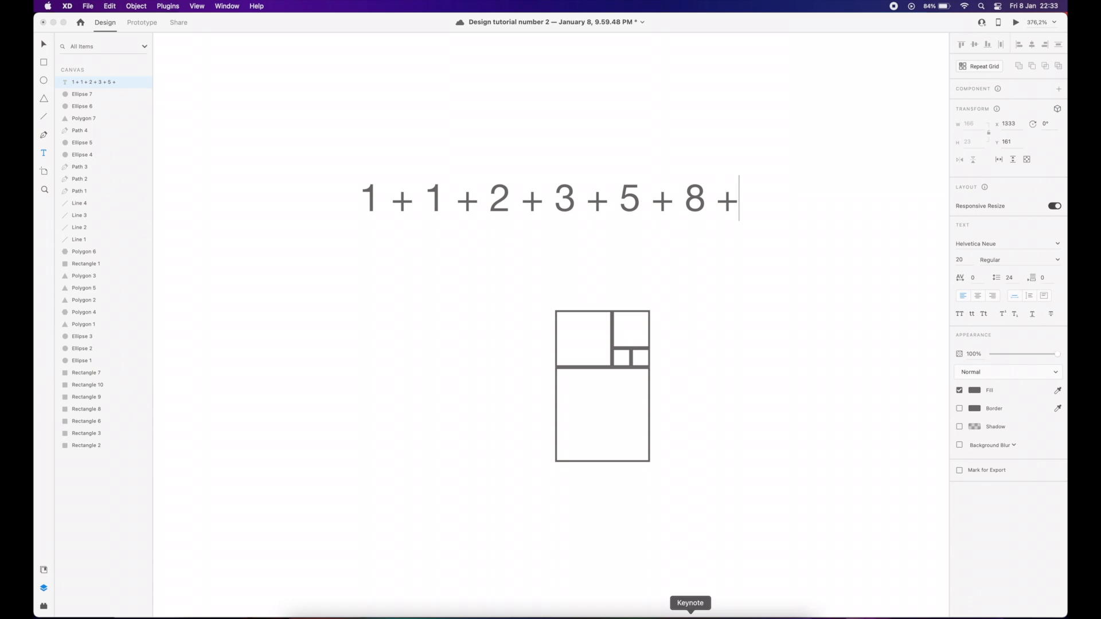
pyautogui.write(' 13 +21 + ...')
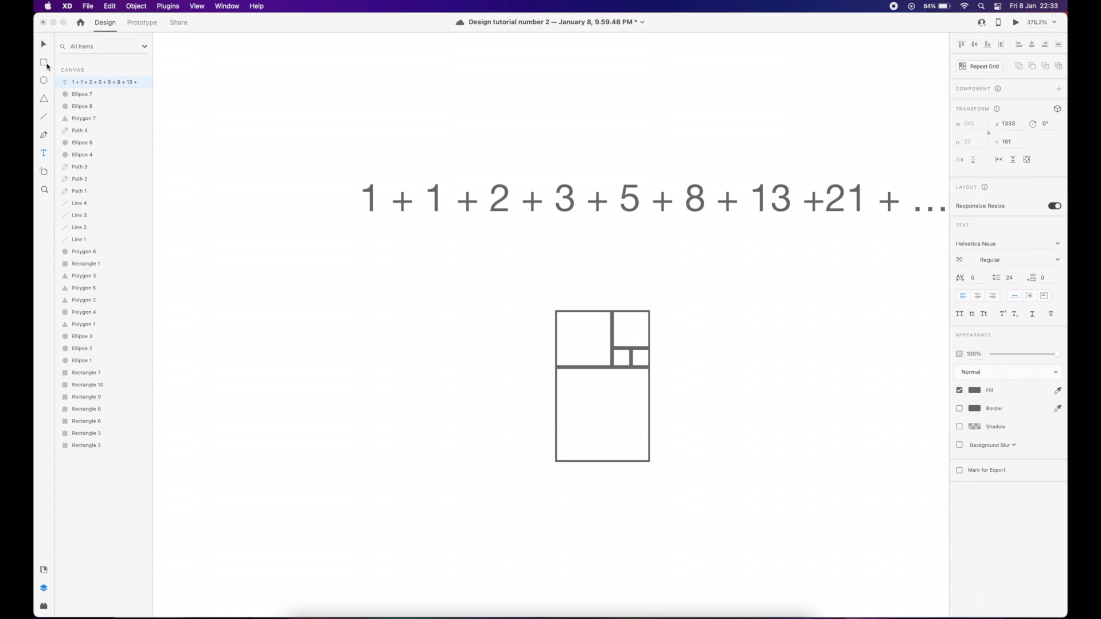
pyautogui.click(44, 44)
pyautogui.click(374, 112)
pyautogui.hscroll(2, 401, 165)
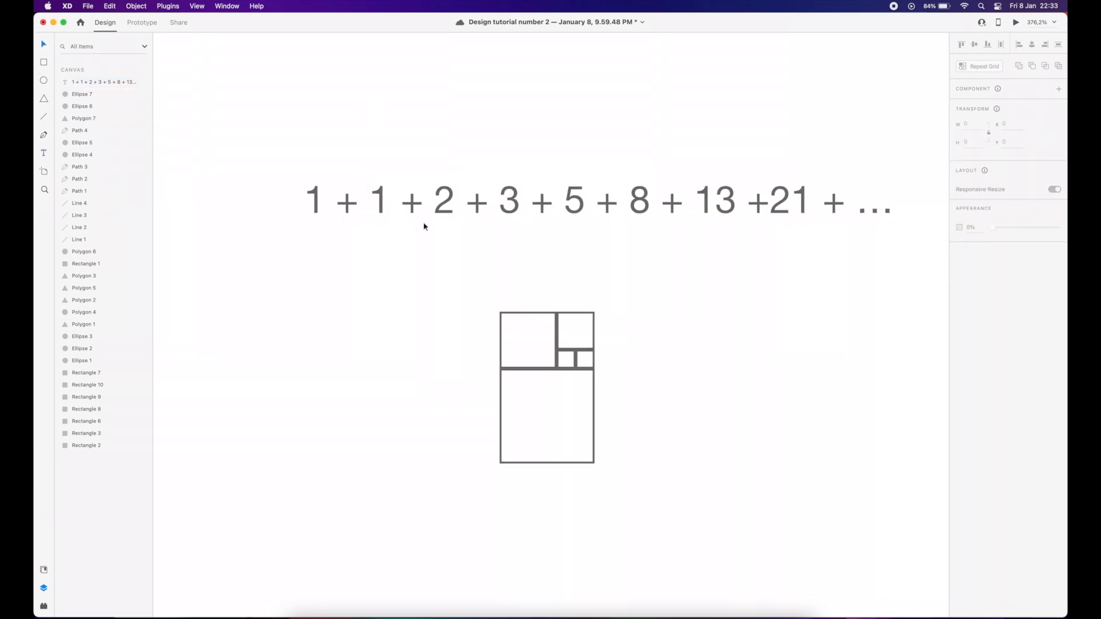
# Step: Insert "0 + " at the start of the number sequence and shift the text to the left above the squares
pyautogui.scroll(-1, 424, 227)
pyautogui.doubleClick(319, 185)
pyautogui.click(338, 618)
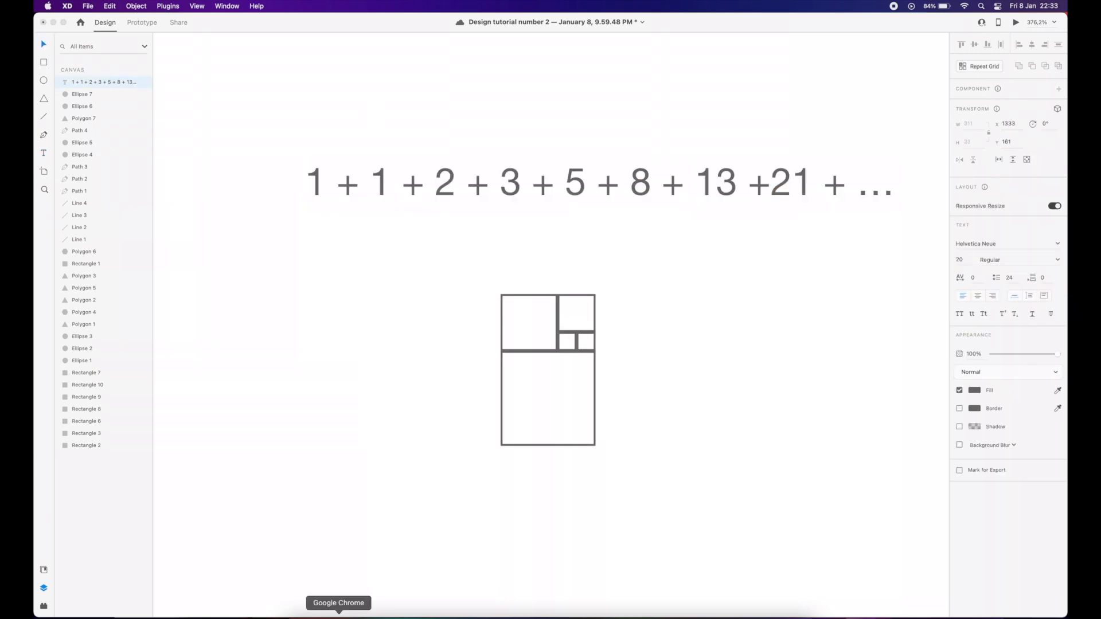
pyautogui.write(')')
pyautogui.press('BackSpace')
pyautogui.write('0+')
pyautogui.click(323, 180)
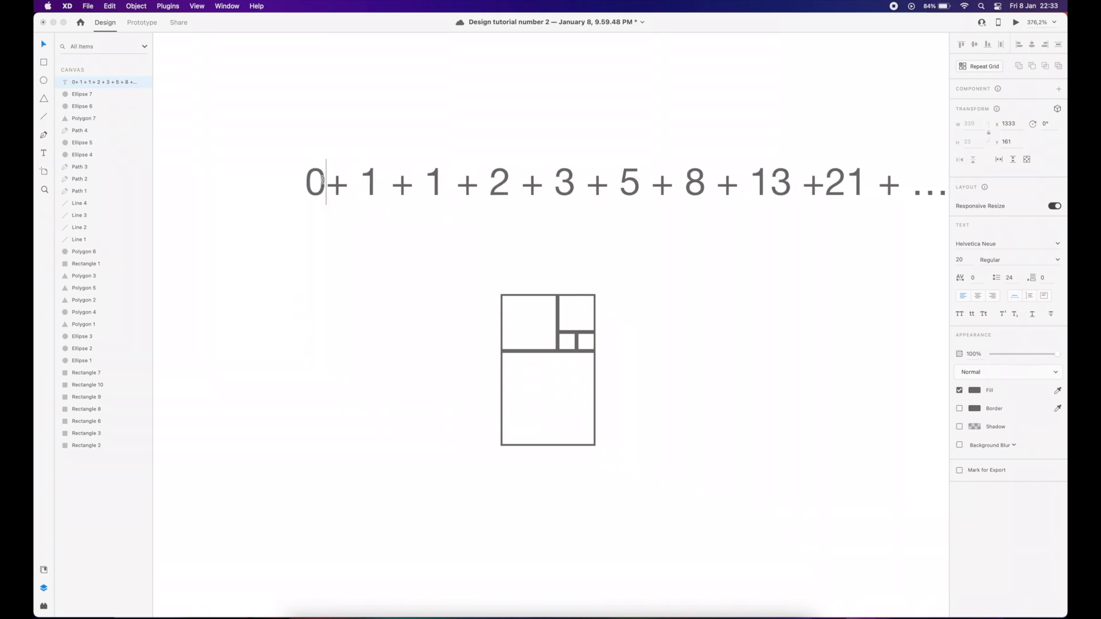
pyautogui.click(402, 241)
pyautogui.moveTo(447, 186); pyautogui.dragTo(399, 201)
# Step: Check the widths of the smallest squares one after another against the number sequence
pyautogui.click(678, 352)
pyautogui.scroll(2, 571, 318)
pyautogui.click(573, 351)
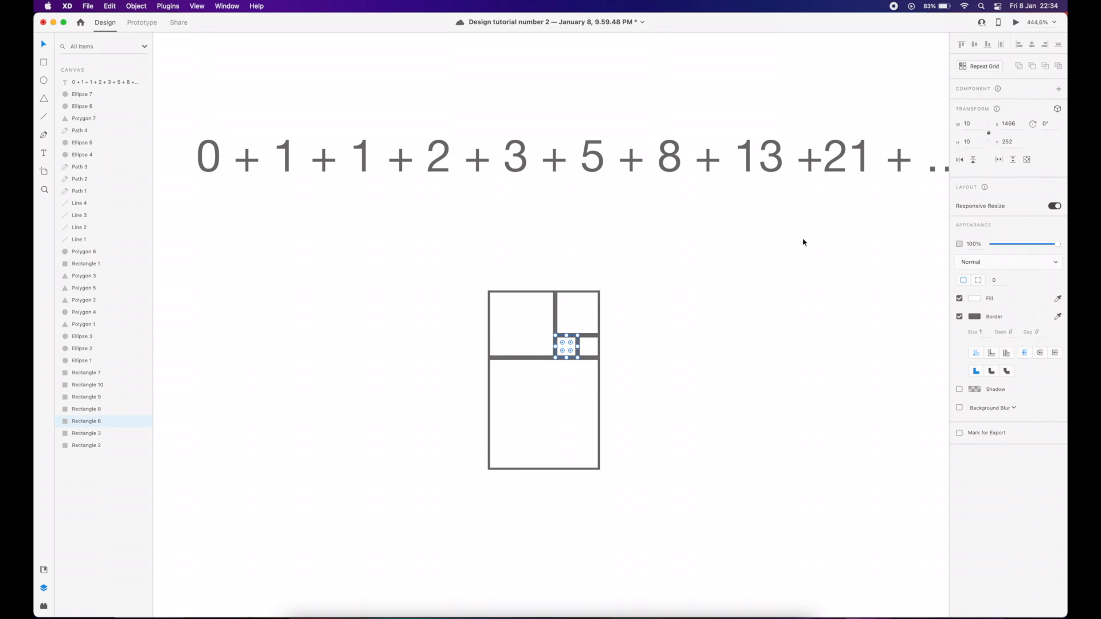
pyautogui.click(588, 347)
pyautogui.click(586, 312)
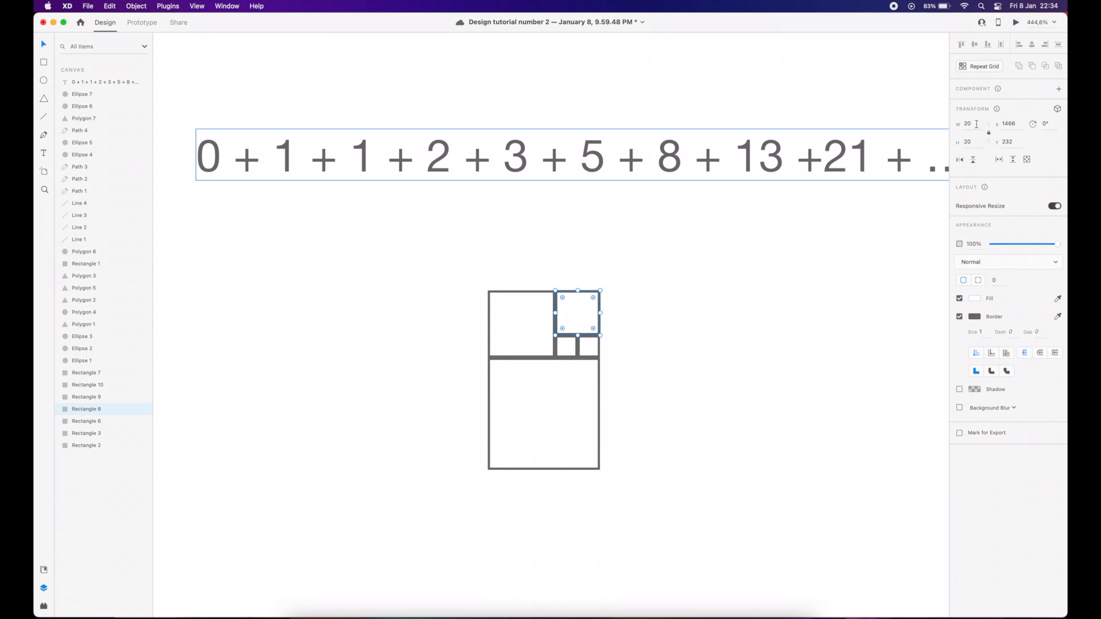
pyautogui.click(777, 216)
pyautogui.click(538, 310)
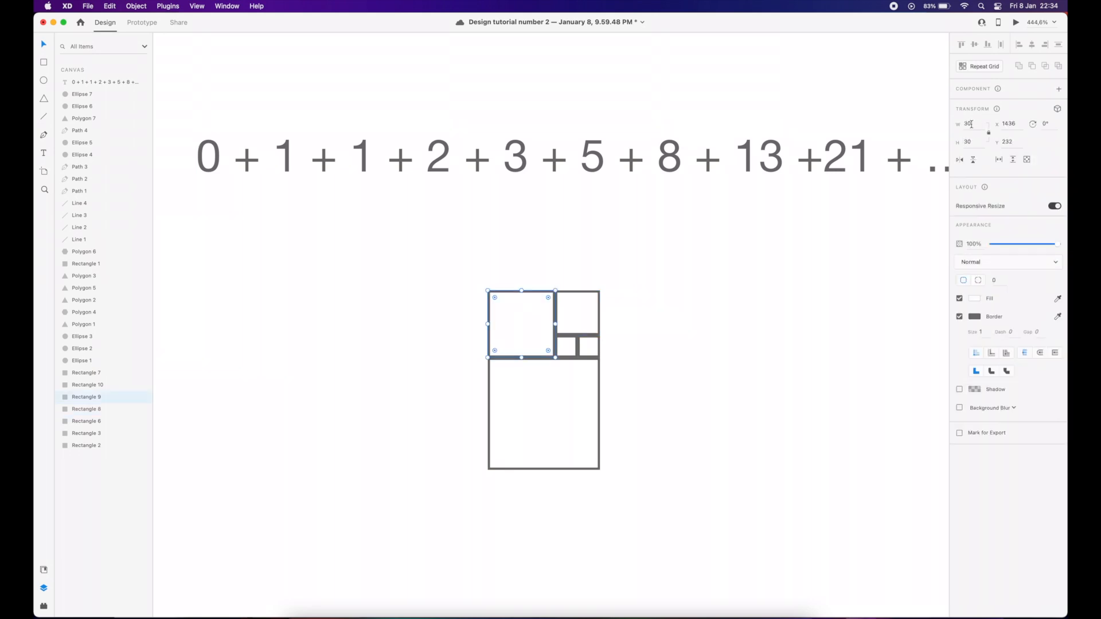
# Step: Duplicate the largest square to the left, scale the copy to 80 × 80, and align it against the block's left edge
pyautogui.click(577, 373)
pyautogui.moveTo(580, 388); pyautogui.dragTo(396, 343)
pyautogui.click(970, 124)
pyautogui.write('80')
pyautogui.press('Return')
pyautogui.moveTo(404, 331); pyautogui.dragTo(436, 317)
# Step: Move all the nested squares down and to the right, and move the number sequence text higher up
pyautogui.scroll(-5, 440, 315)
pyautogui.moveTo(374, 278); pyautogui.dragTo(512, 370)
pyautogui.moveTo(476, 337); pyautogui.dragTo(501, 385)
pyautogui.click(546, 358)
pyautogui.scroll(5, 547, 358)
pyautogui.moveTo(492, 223); pyautogui.dragTo(482, 154)
pyautogui.click(547, 252)
# Step: Duplicate the 80 × 80 square above the block, scale the copy to 130 × 130, and align it with the block's top edge
pyautogui.moveTo(486, 365); pyautogui.dragTo(486, 269)
pyautogui.moveTo(974, 142); pyautogui.dragTo(924, 146)
pyautogui.write('130')
pyautogui.press('Return')
pyautogui.click(703, 252)
pyautogui.click(563, 299)
pyautogui.moveTo(563, 299); pyautogui.dragTo(563, 289)
pyautogui.moveTo(700, 262); pyautogui.dragTo(497, 411)
pyautogui.moveTo(524, 298); pyautogui.dragTo(651, 310)
pyautogui.click(596, 327)
pyautogui.press('super+z')
pyautogui.press('super+z')
# Step: Duplicate the 130 × 130 square to its right, scale the copy to 210 × 210, and align it against the block's right edge
pyautogui.click(597, 330)
pyautogui.click(536, 321)
pyautogui.moveTo(652, 311); pyautogui.dragTo(664, 308)
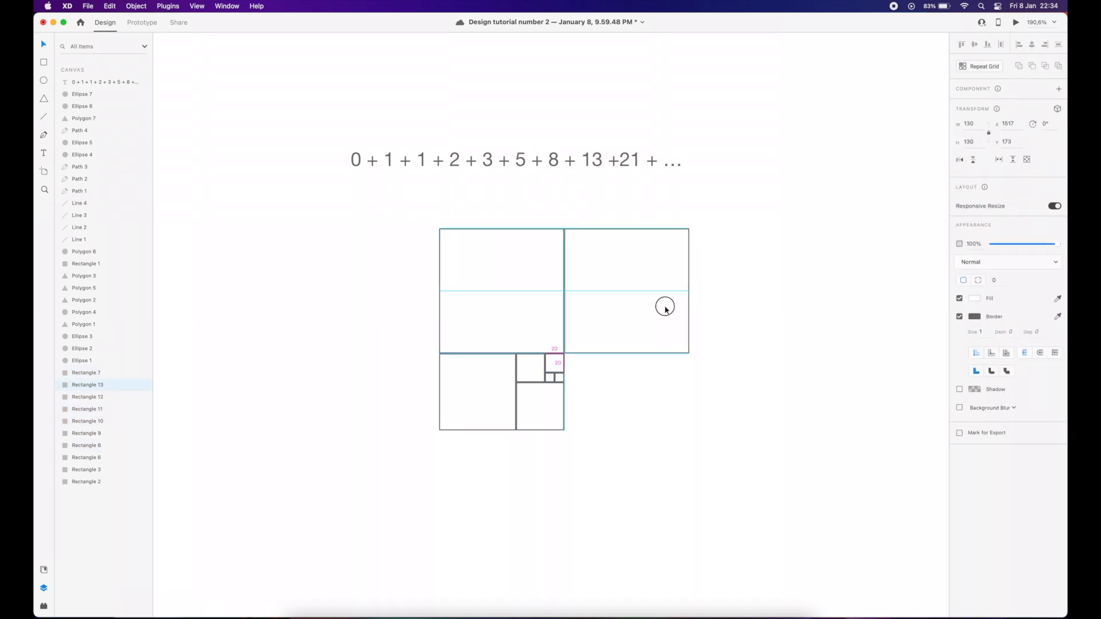
pyautogui.doubleClick(977, 125)
pyautogui.write('210')
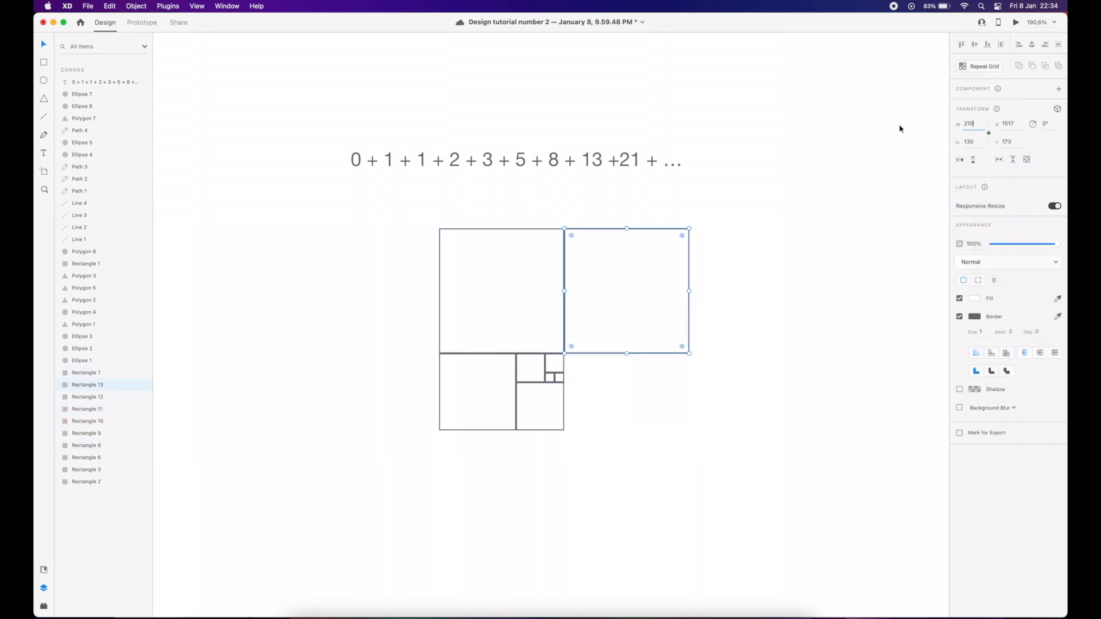
pyautogui.press('Return')
pyautogui.click(683, 265)
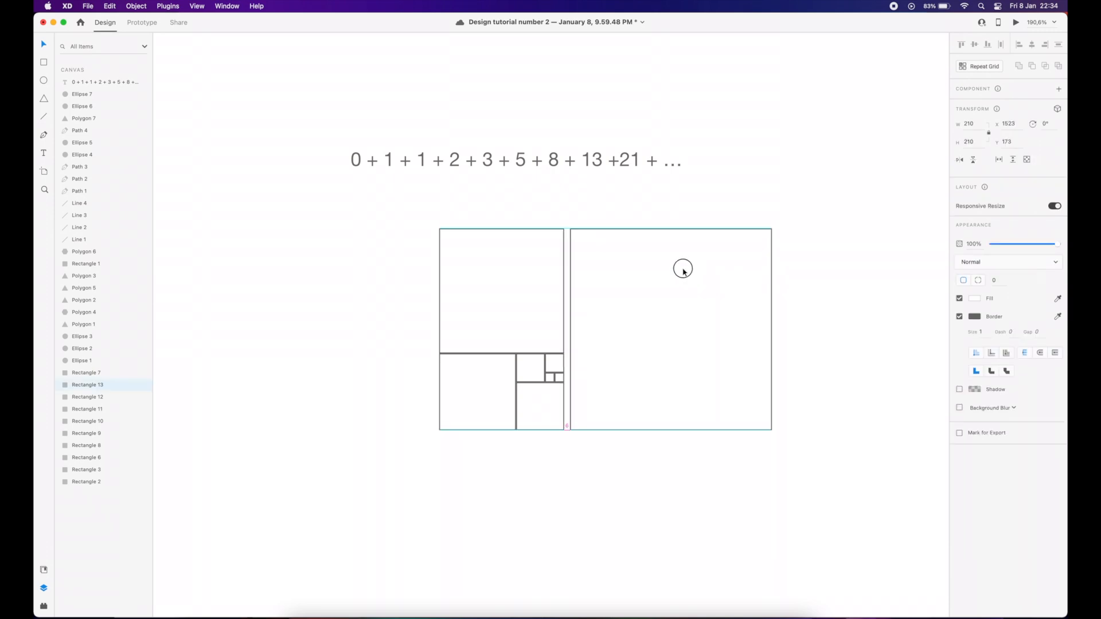
# Step: Select all the nested squares and examine the whole arrangement together with the number sequence
pyautogui.moveTo(403, 222); pyautogui.dragTo(770, 490)
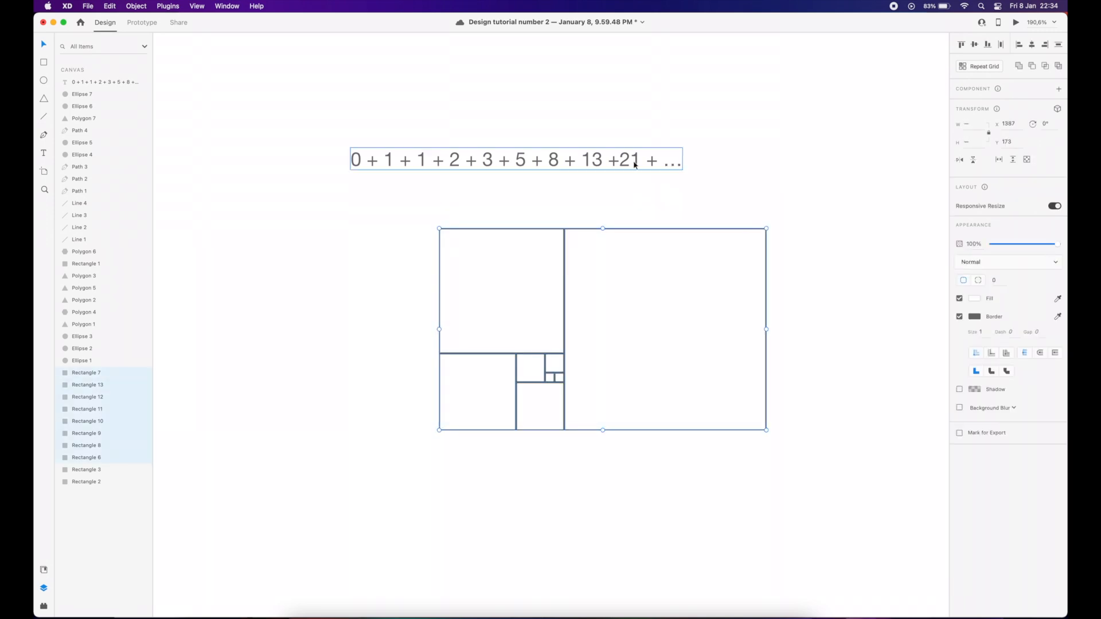
pyautogui.click(776, 191)
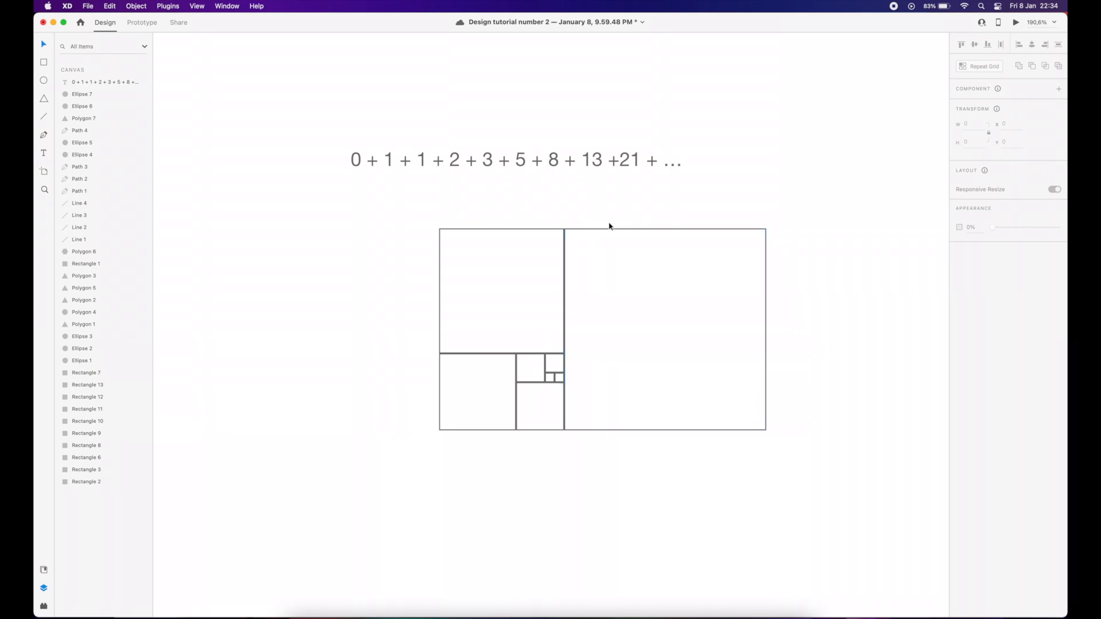
pyautogui.scroll(-5, 452, 229)
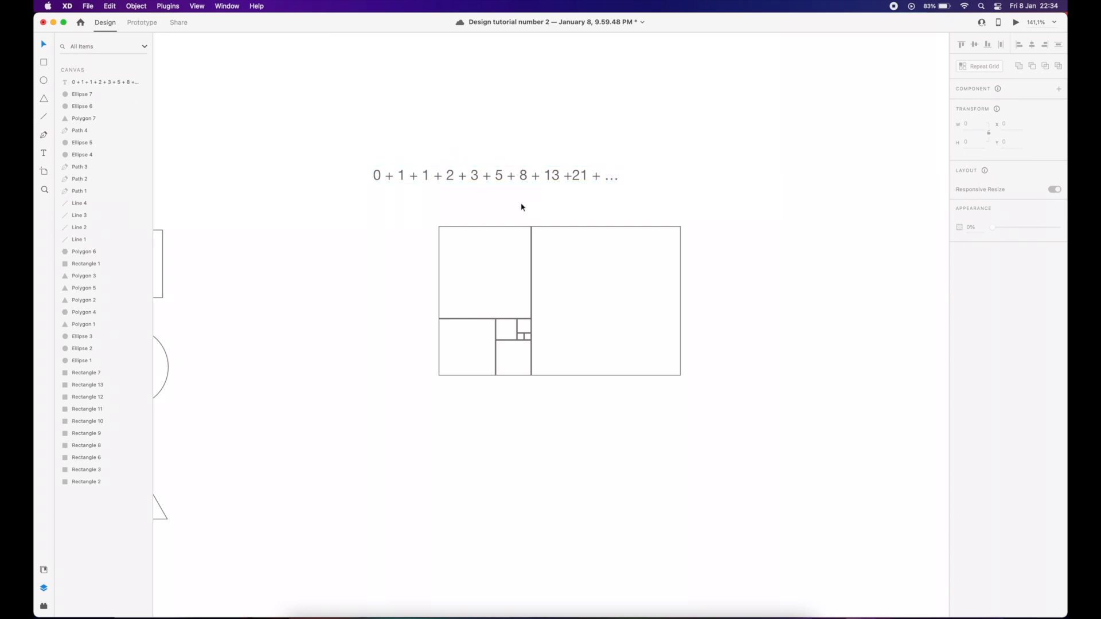
pyautogui.scroll(-5, 512, 205)
pyautogui.hscroll(-1, 390, 304)
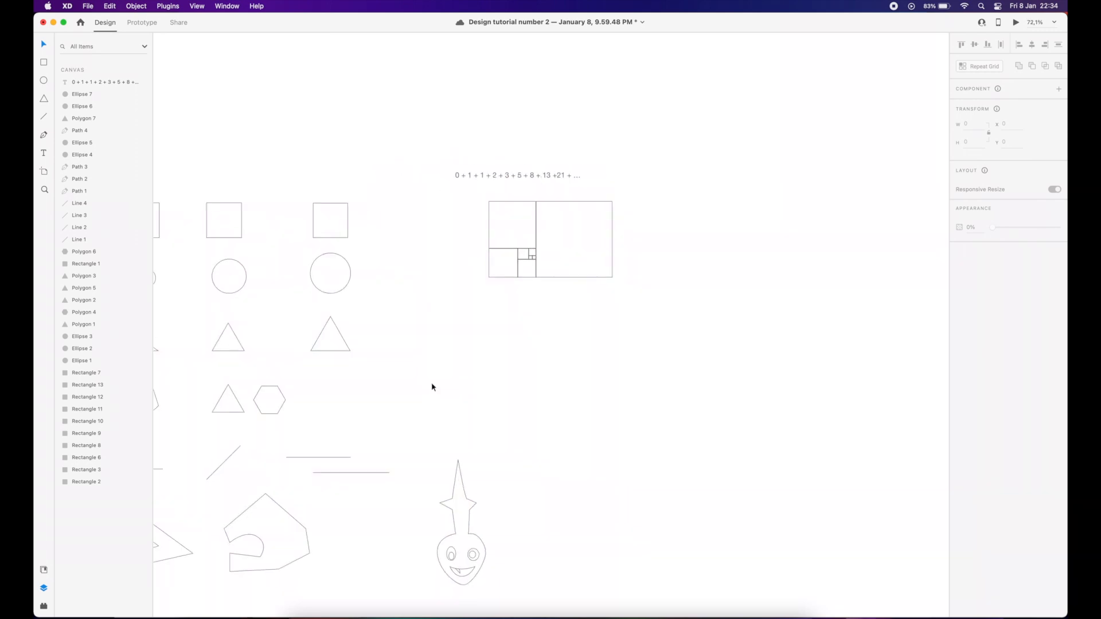
pyautogui.scroll(5, 519, 290)
pyautogui.scroll(-1, 474, 327)
pyautogui.scroll(3, 518, 307)
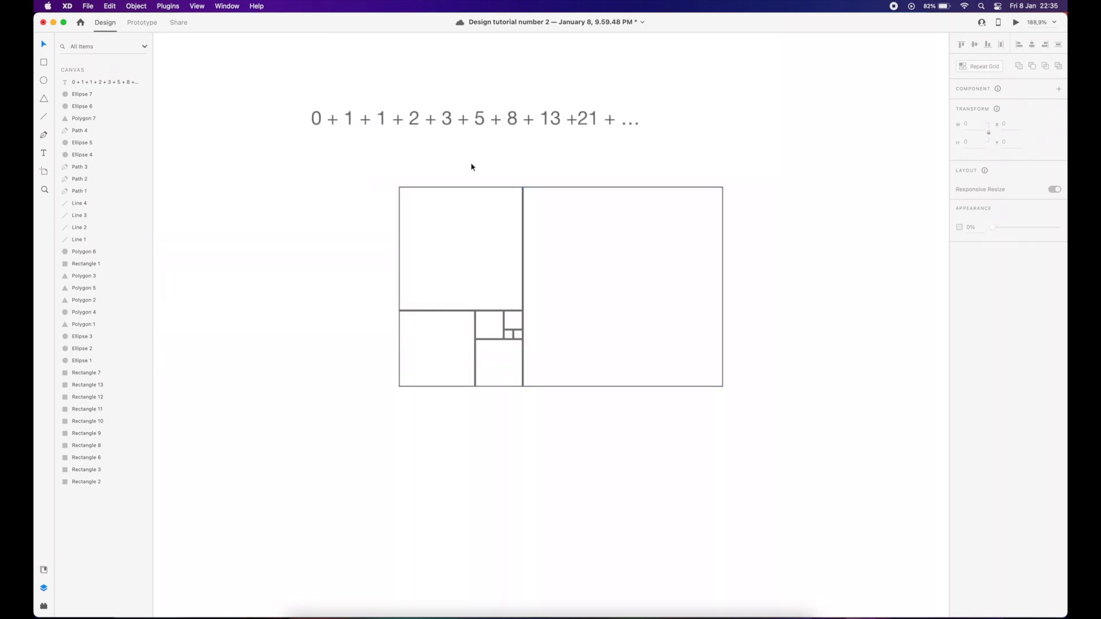
# Step: Save the document
pyautogui.press('super+s')
pyautogui.scroll(-2, 484, 169)
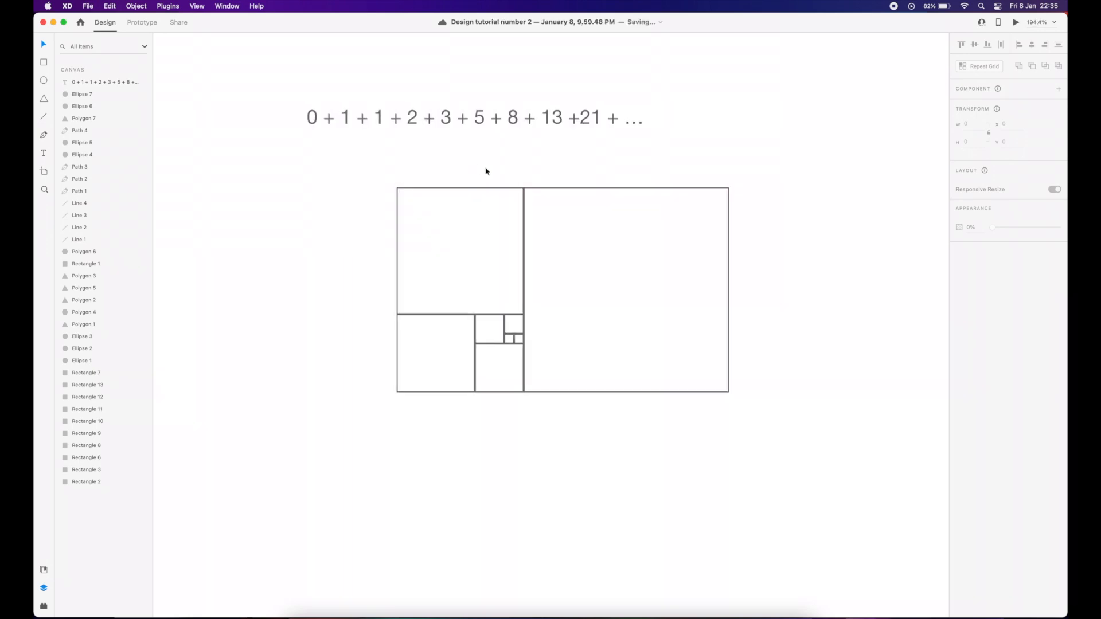
pyautogui.scroll(-3, 486, 171)
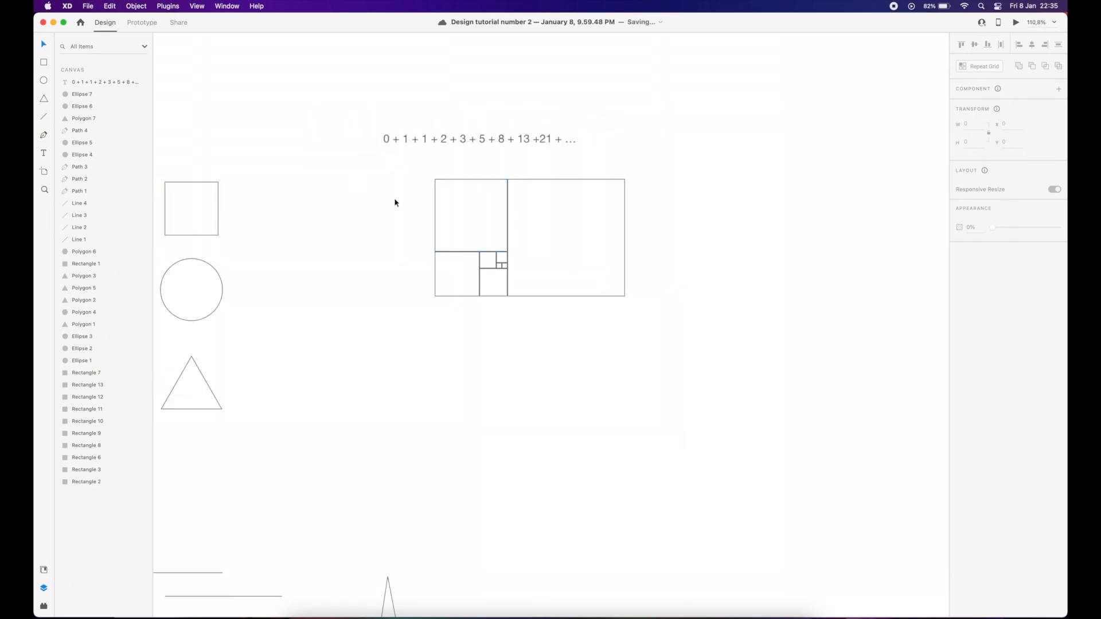
# Step: Duplicate the 130 × 130 square below the nested squares and stretch the copy into a rectangle about 349 × 248
pyautogui.moveTo(448, 203); pyautogui.dragTo(569, 384)
pyautogui.click(668, 338)
pyautogui.moveTo(516, 361); pyautogui.dragTo(625, 402)
pyautogui.press('super+z')
pyautogui.press('super+z')
pyautogui.click(692, 404)
# Step: Duplicate the large rectangle against its right edge and narrow the copy to 91 wide
pyautogui.moveTo(536, 385); pyautogui.dragTo(729, 387)
pyautogui.moveTo(821, 402); pyautogui.dragTo(677, 401)
pyautogui.scroll(-2, 633, 301)
pyautogui.hscroll(2, 633, 301)
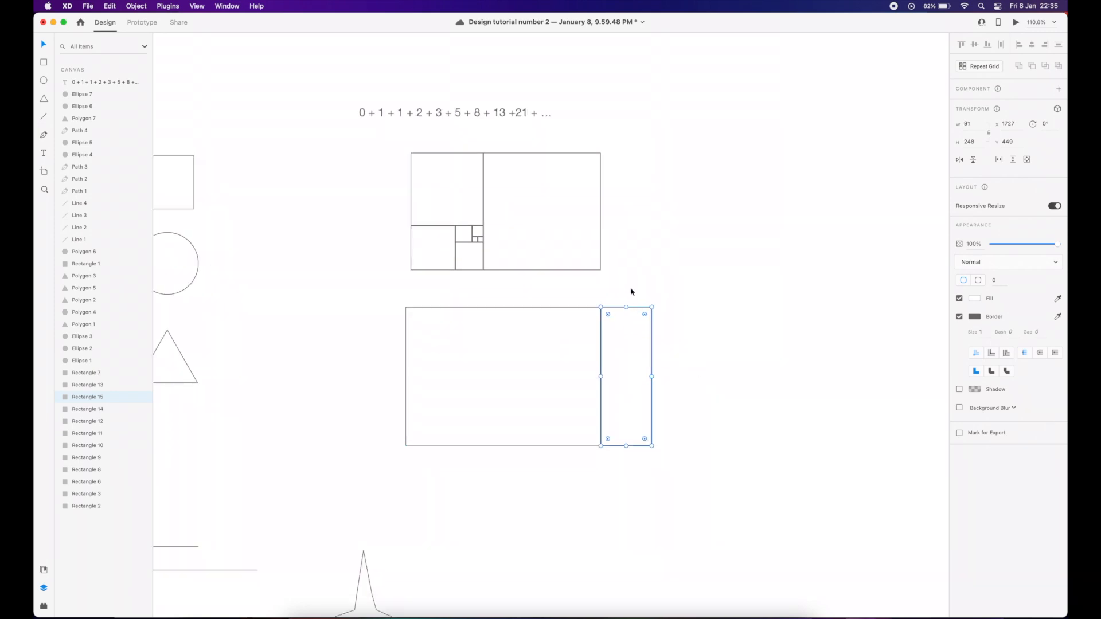
pyautogui.scroll(-2, 730, 342)
pyautogui.hscroll(2, 730, 342)
pyautogui.click(691, 315)
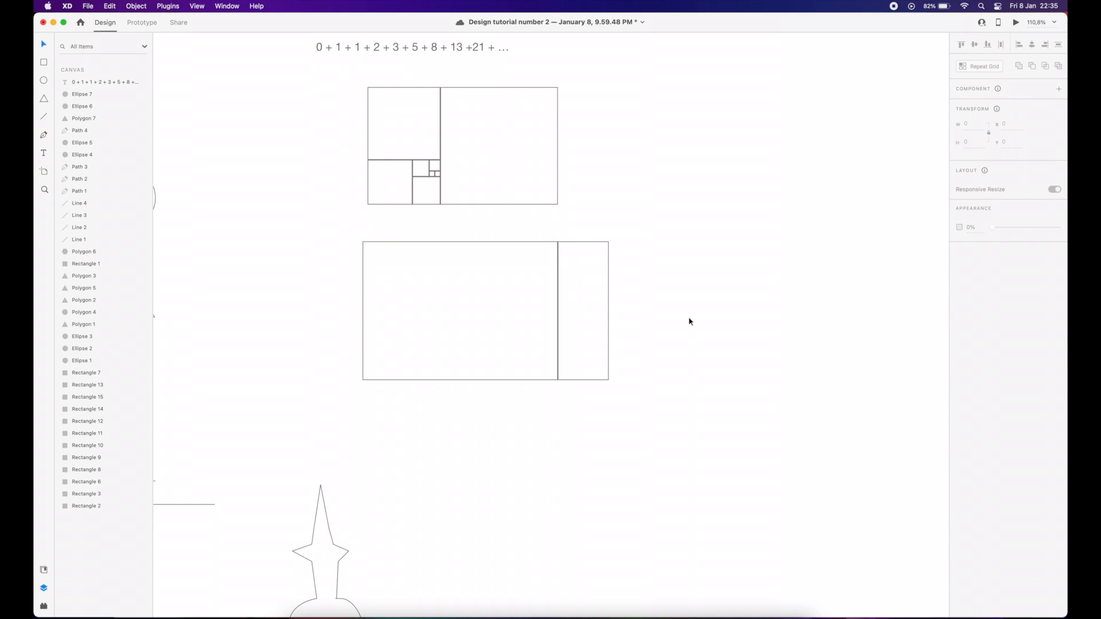
# Step: Shift the two lower rectangles to the right and duplicate the larger one directly below itself
pyautogui.scroll(-3, 689, 320)
pyautogui.hscroll(-1, 689, 320)
pyautogui.click(616, 285)
pyautogui.moveTo(612, 286); pyautogui.dragTo(612, 417)
pyautogui.click(725, 336)
# Step: Shorten the lower rectangle copy and stretch the narrow 91-wide rectangle down to the same bottom edge
pyautogui.scroll(3, 722, 350)
pyautogui.moveTo(709, 411); pyautogui.dragTo(647, 437)
pyautogui.click(634, 390)
pyautogui.moveTo(632, 495); pyautogui.dragTo(637, 447)
pyautogui.click(753, 476)
pyautogui.moveTo(752, 484); pyautogui.dragTo(748, 452)
pyautogui.hscroll(5, 669, 464)
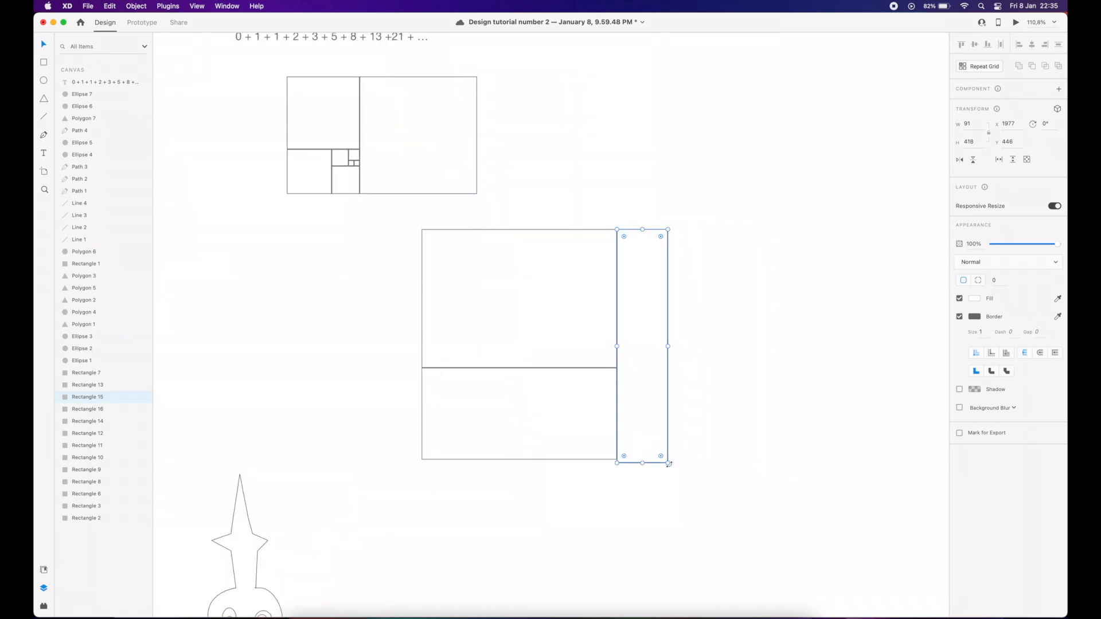
pyautogui.click(643, 464)
pyautogui.moveTo(643, 464); pyautogui.dragTo(643, 460)
# Step: Stack two copies of the large rectangle beside the narrow column, the upper 212 tall and the lower trimmed to the shared bottom edge
pyautogui.moveTo(508, 323); pyautogui.dragTo(753, 321)
pyautogui.moveTo(766, 368); pyautogui.dragTo(766, 348)
pyautogui.moveTo(763, 300); pyautogui.dragTo(759, 418)
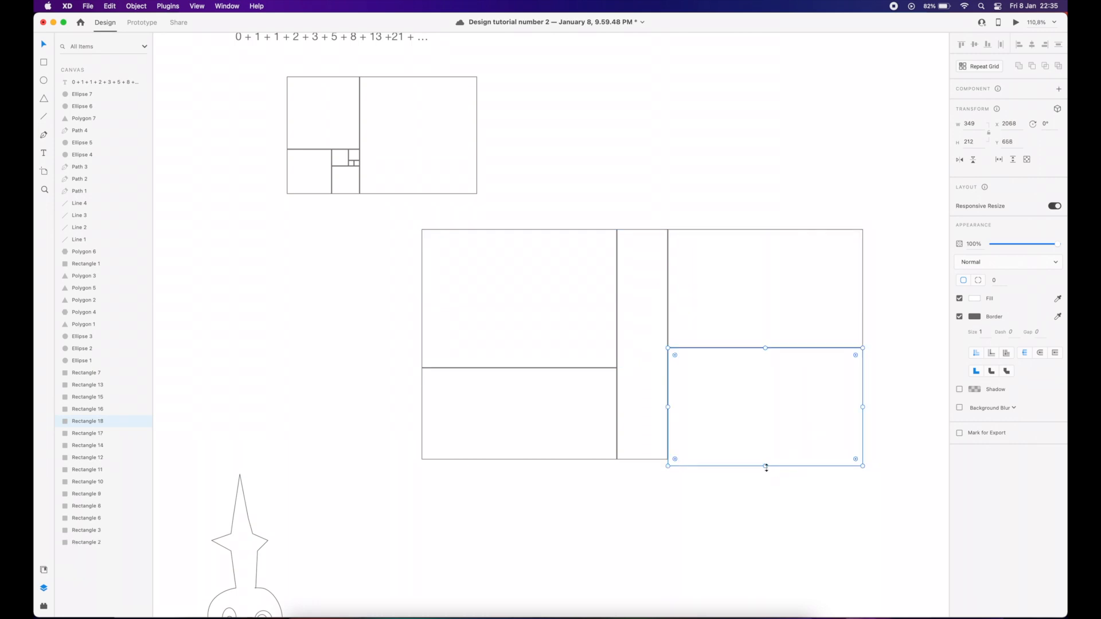
pyautogui.moveTo(766, 467); pyautogui.dragTo(767, 460)
# Step: Narrow the two stacked rectangles on the narrow column's right side
pyautogui.hscroll(3, 767, 459)
pyautogui.moveTo(796, 431); pyautogui.dragTo(704, 343)
pyautogui.hscroll(3, 705, 343)
pyautogui.click(661, 338)
# Step: Stack two 86-wide rectangle copies beside the narrowed pair, trimming the lower one to the shared bottom edge
pyautogui.moveTo(565, 288); pyautogui.dragTo(641, 355)
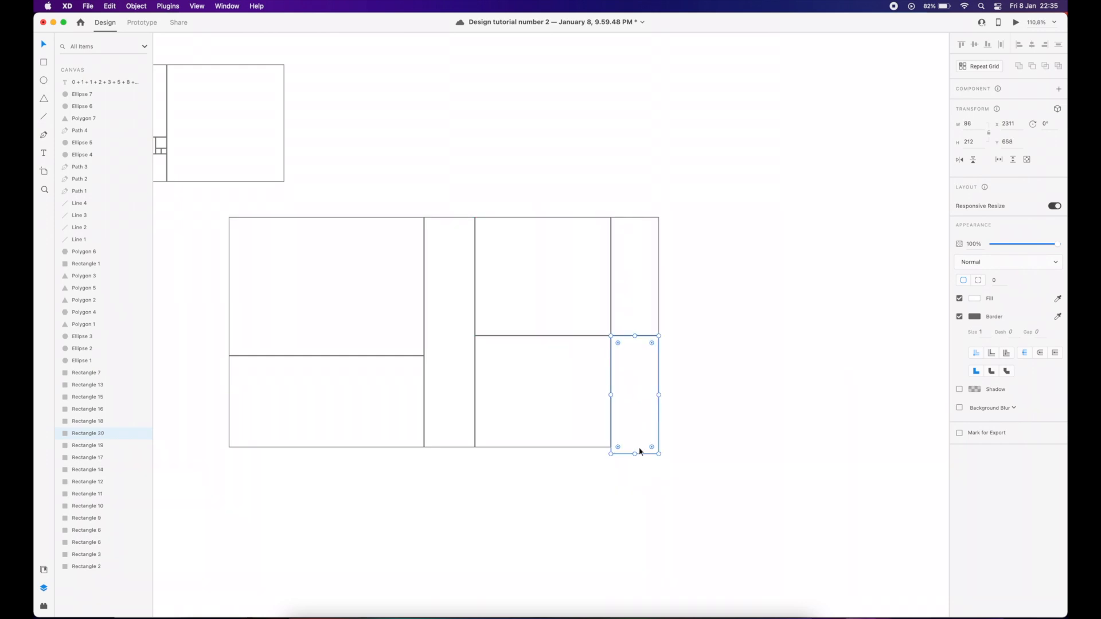
pyautogui.moveTo(636, 454); pyautogui.dragTo(636, 448)
pyautogui.scroll(-5, 707, 391)
pyautogui.click(710, 386)
pyautogui.scroll(3, 565, 339)
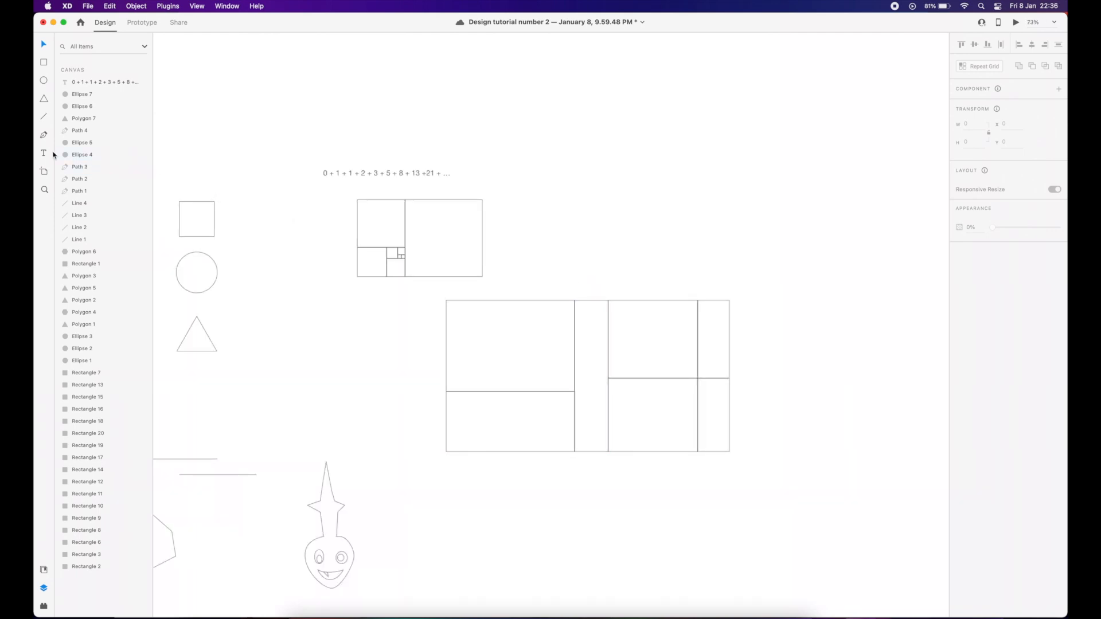
# Step: Add the text "This is a text" on the empty canvas above the rectangle grid
pyautogui.moveTo(286, 142); pyautogui.dragTo(442, 186)
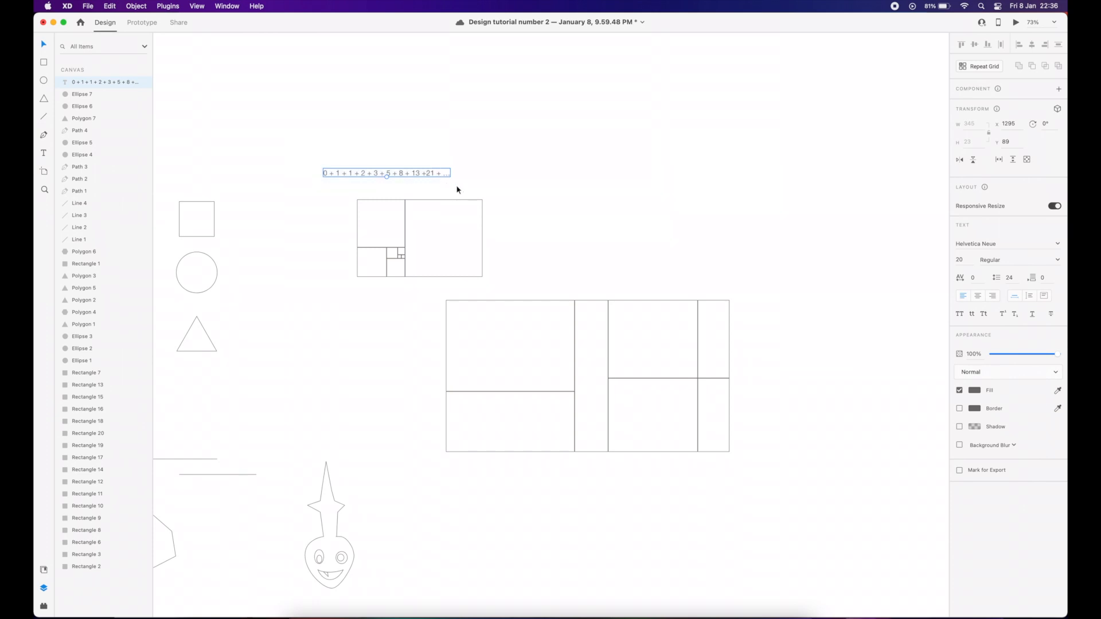
pyautogui.click(457, 187)
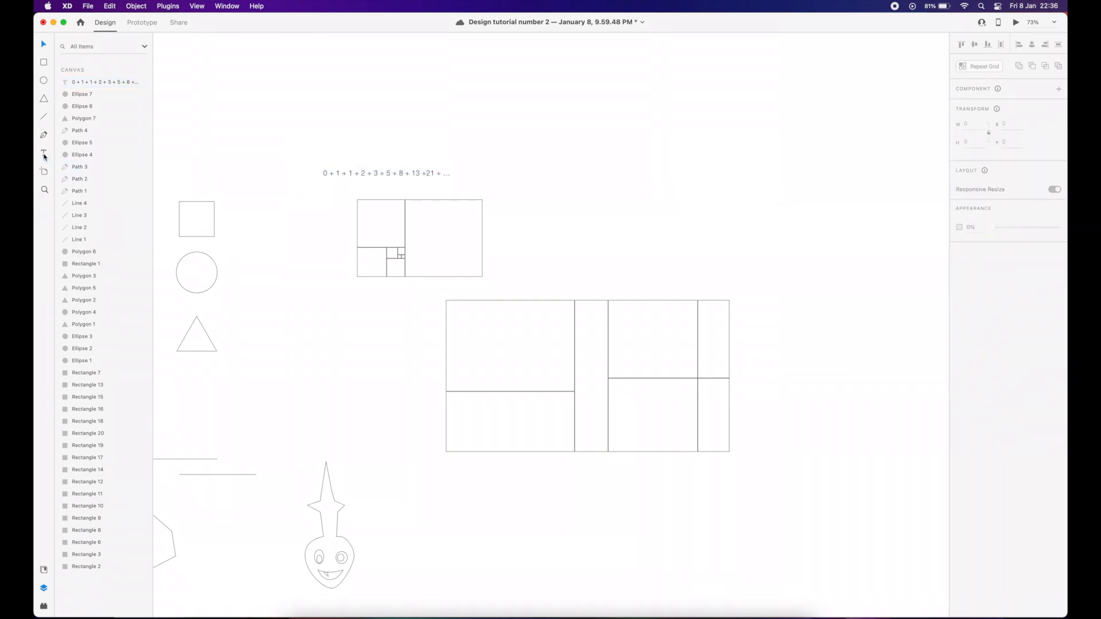
pyautogui.click(44, 153)
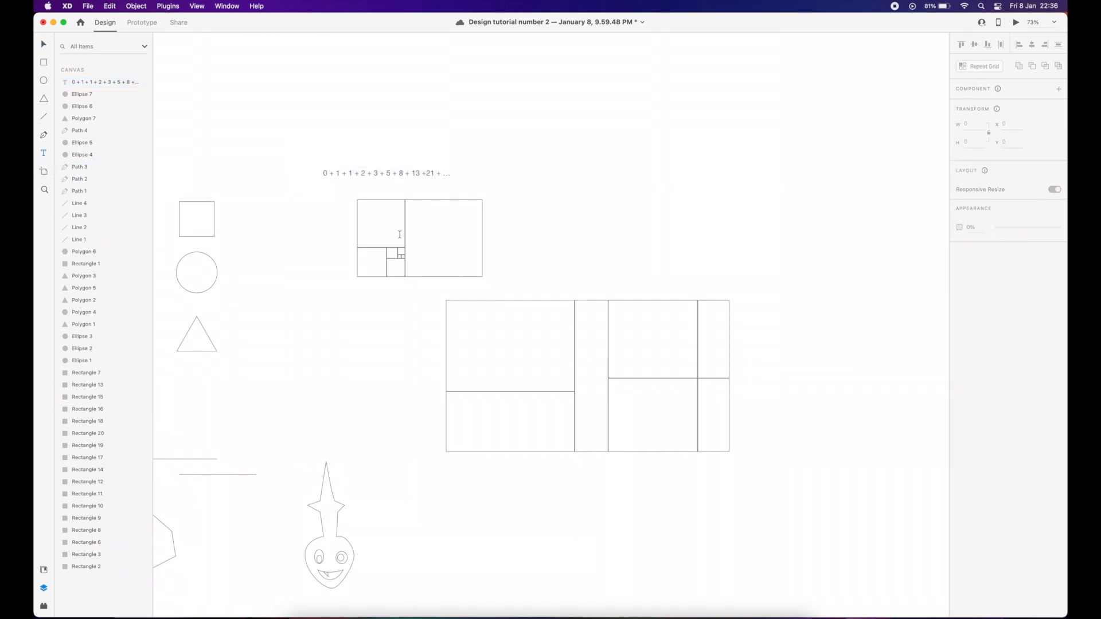
pyautogui.click(589, 269)
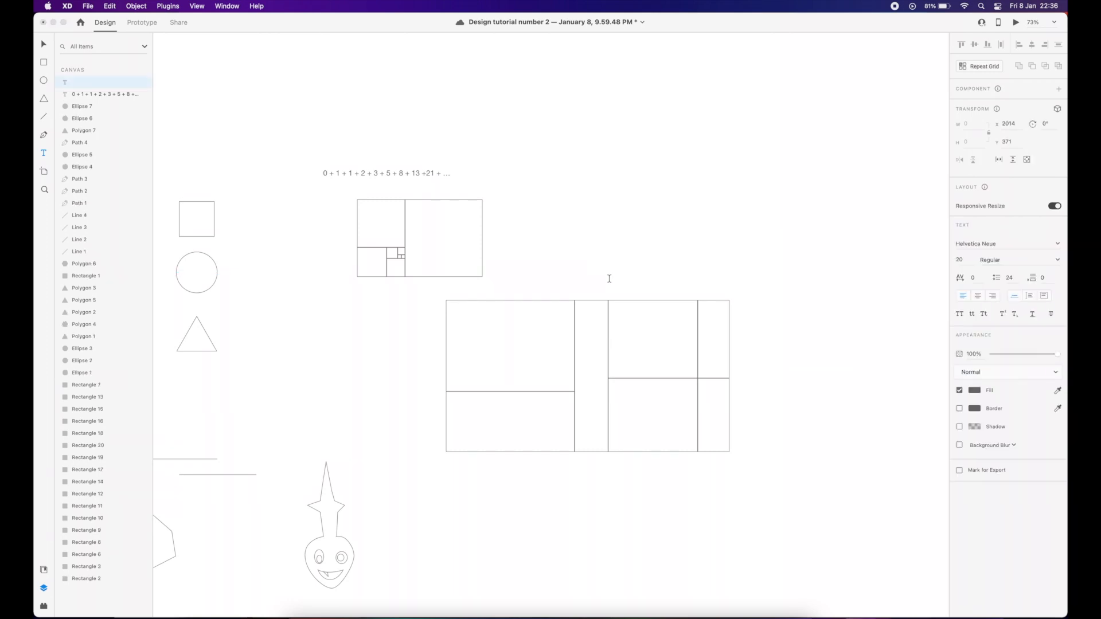
pyautogui.write('This is a text')
pyautogui.press('Escape')
pyautogui.click(590, 214)
# Step: Copy the text to just above the narrow column of the rectangle grid and change the copy to "Entrance"
pyautogui.scroll(2, 591, 214)
pyautogui.moveTo(603, 280); pyautogui.dragTo(586, 302)
pyautogui.doubleClick(594, 313)
pyautogui.write('Entrance')
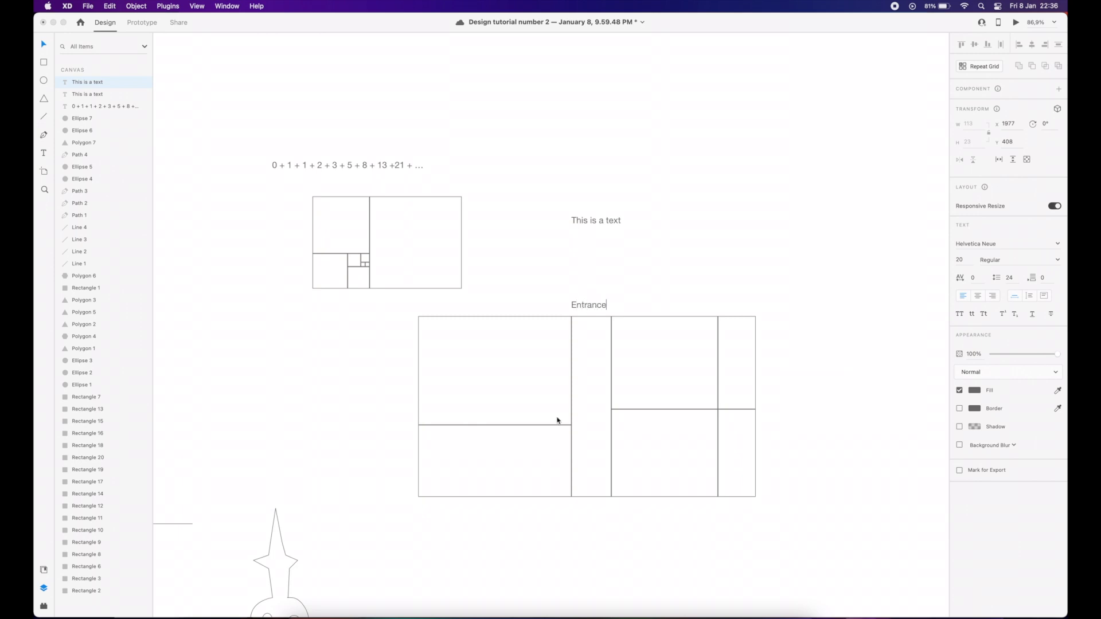
pyautogui.click(638, 241)
# Step: Copy the Entrance label into the grid's large upper-left rectangle and change it to "Living room"
pyautogui.moveTo(588, 304); pyautogui.dragTo(496, 361)
pyautogui.doubleClick(496, 361)
pyautogui.write('Li')
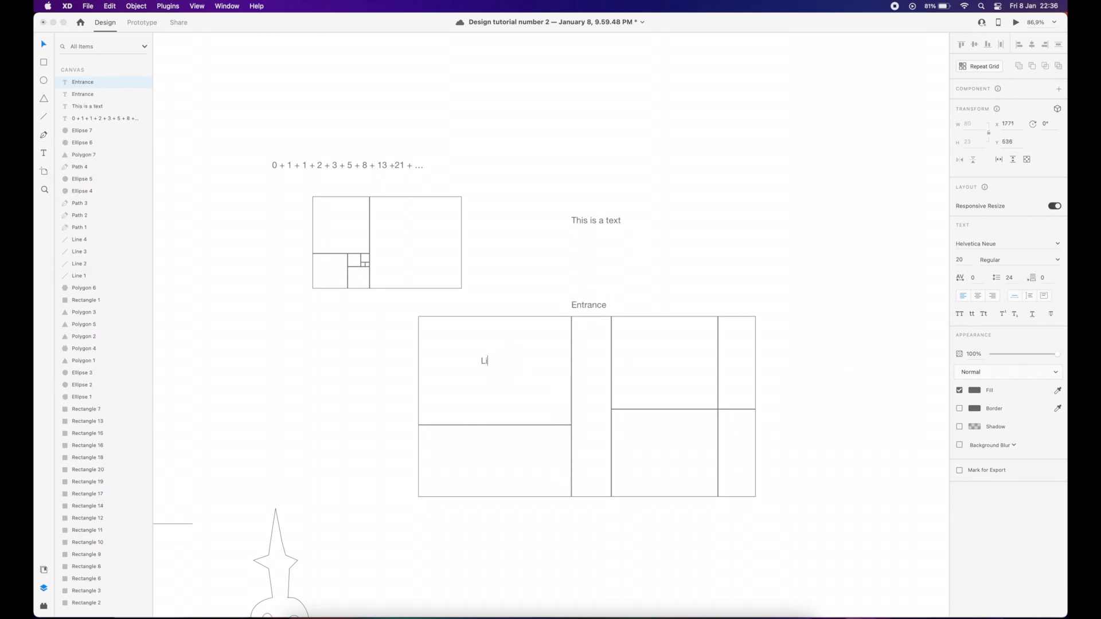
pyautogui.write('ving room')
pyautogui.press('Escape')
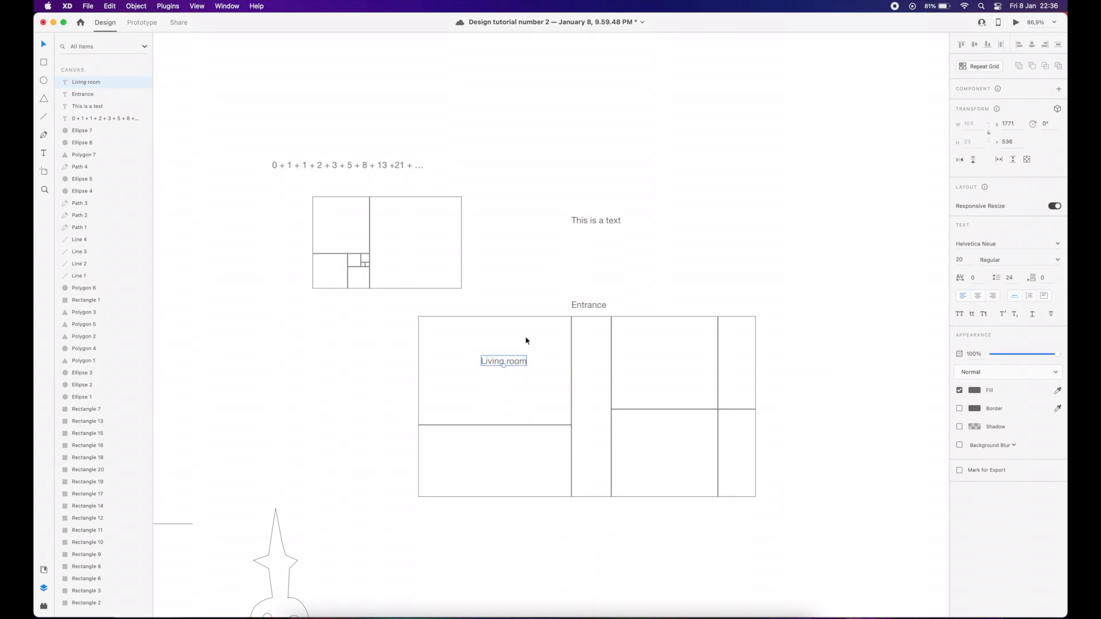
# Step: Copy the Living room label into the rectangle below it and change the copy to "Kitchen"
pyautogui.moveTo(504, 361); pyautogui.dragTo(490, 459)
pyautogui.doubleClick(495, 460)
pyautogui.write('Kitchen')
pyautogui.press('Escape')
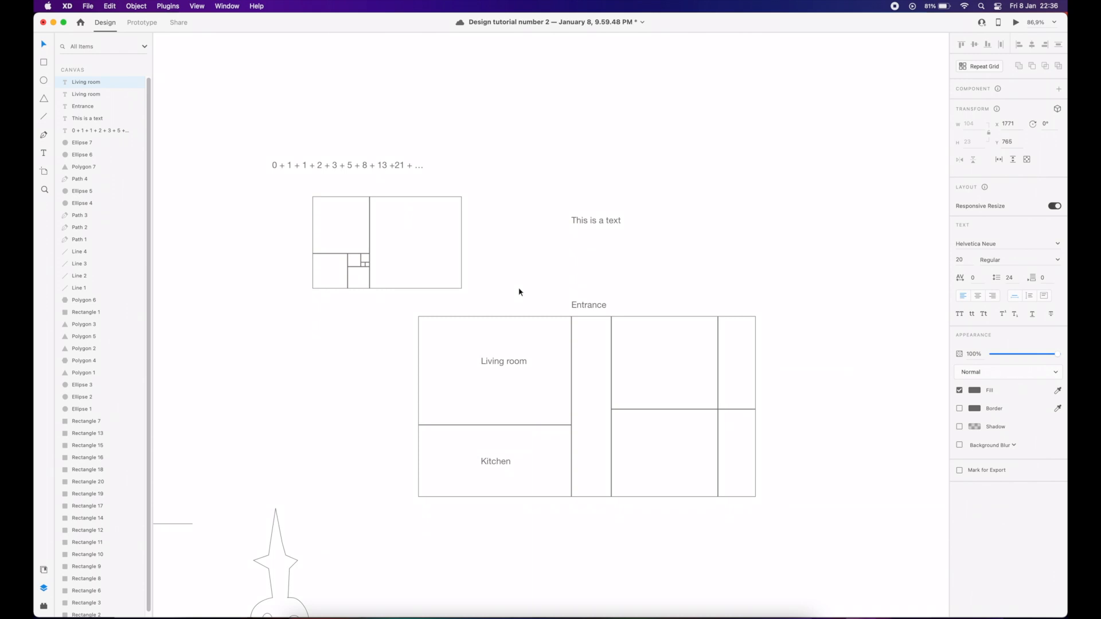
pyautogui.press('Escape')
# Step: Place a copy of the 95-wide circle on the empty canvas to the right of the labelled floor plan
pyautogui.scroll(-3, 596, 276)
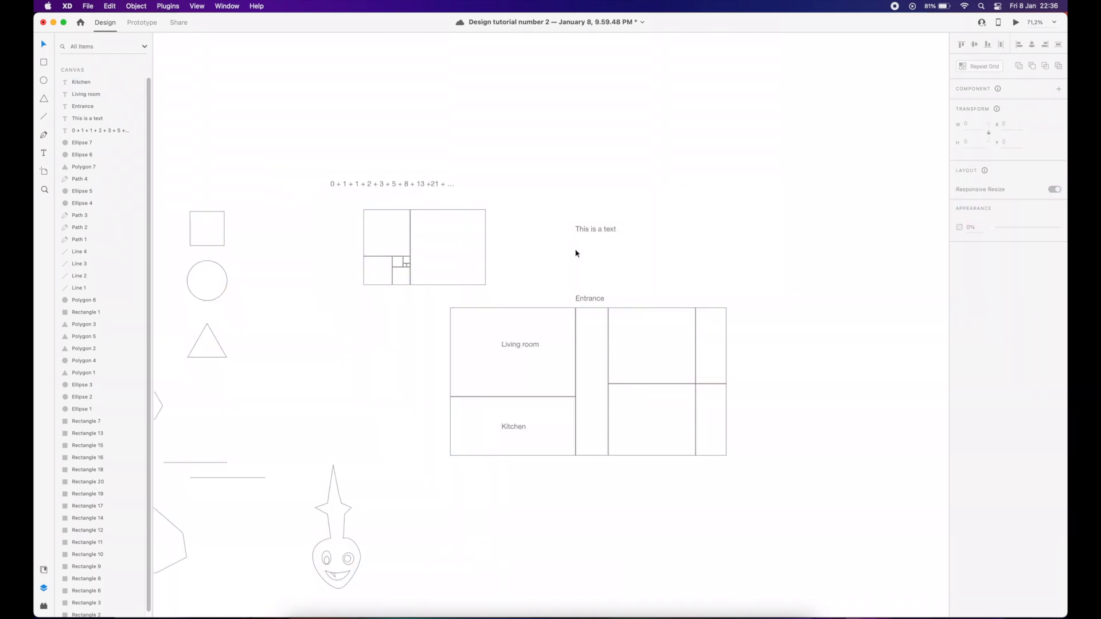
pyautogui.scroll(-3, 570, 252)
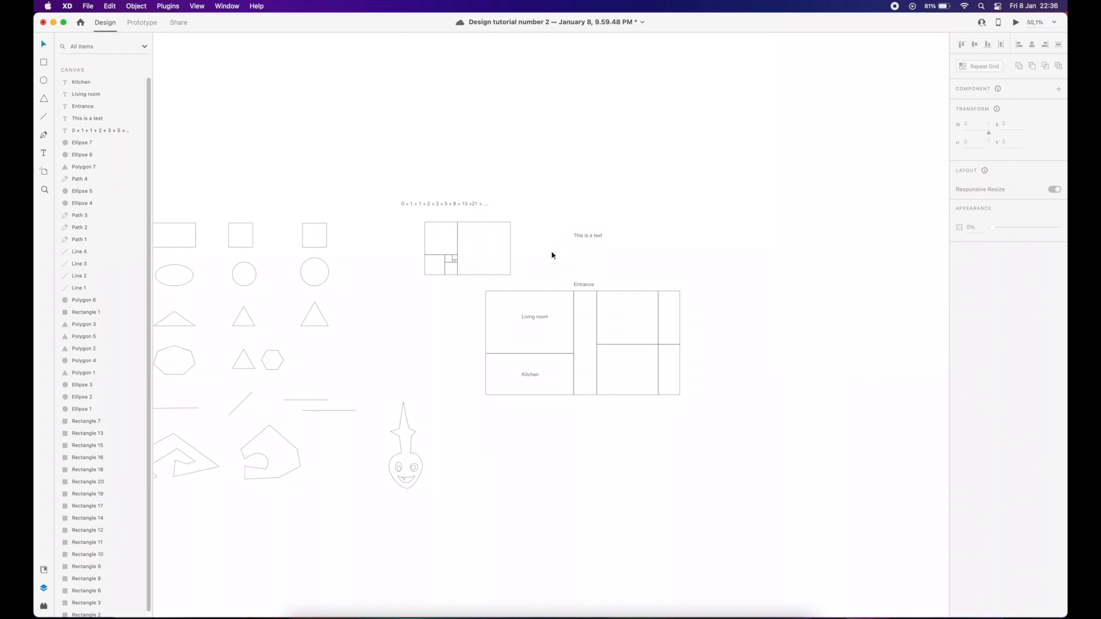
pyautogui.scroll(3, 552, 255)
pyautogui.scroll(-5, 504, 295)
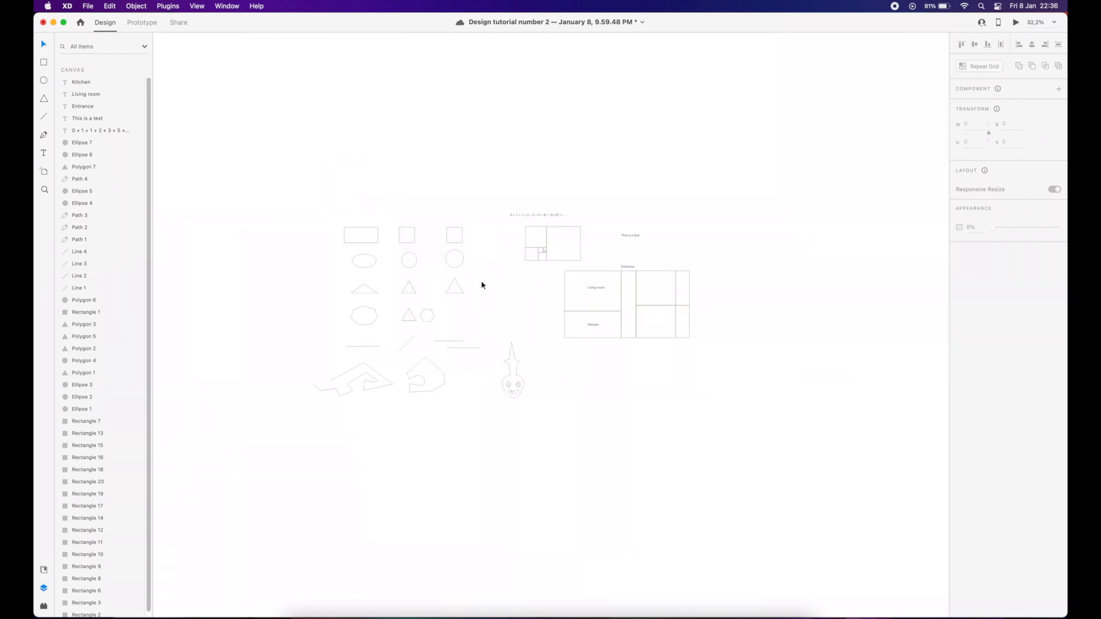
pyautogui.moveTo(413, 258); pyautogui.dragTo(769, 267)
pyautogui.moveTo(799, 216); pyautogui.dragTo(558, 277)
pyautogui.scroll(3, 578, 339)
pyautogui.moveTo(510, 328); pyautogui.dragTo(616, 300)
pyautogui.scroll(5, 681, 296)
pyautogui.scroll(-5, 640, 294)
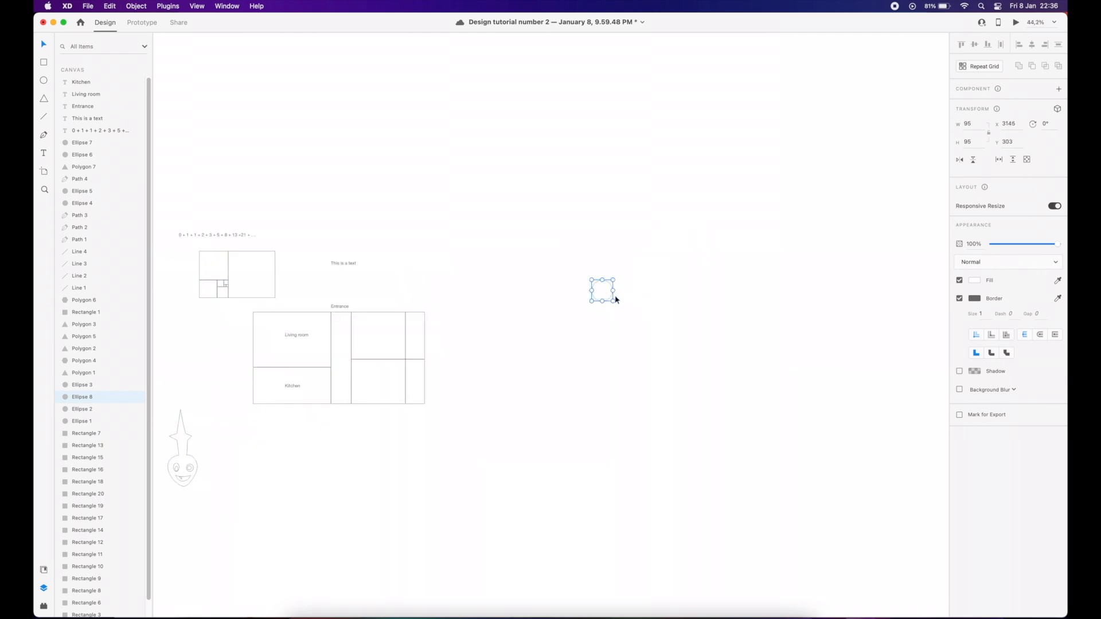
pyautogui.scroll(5, 614, 293)
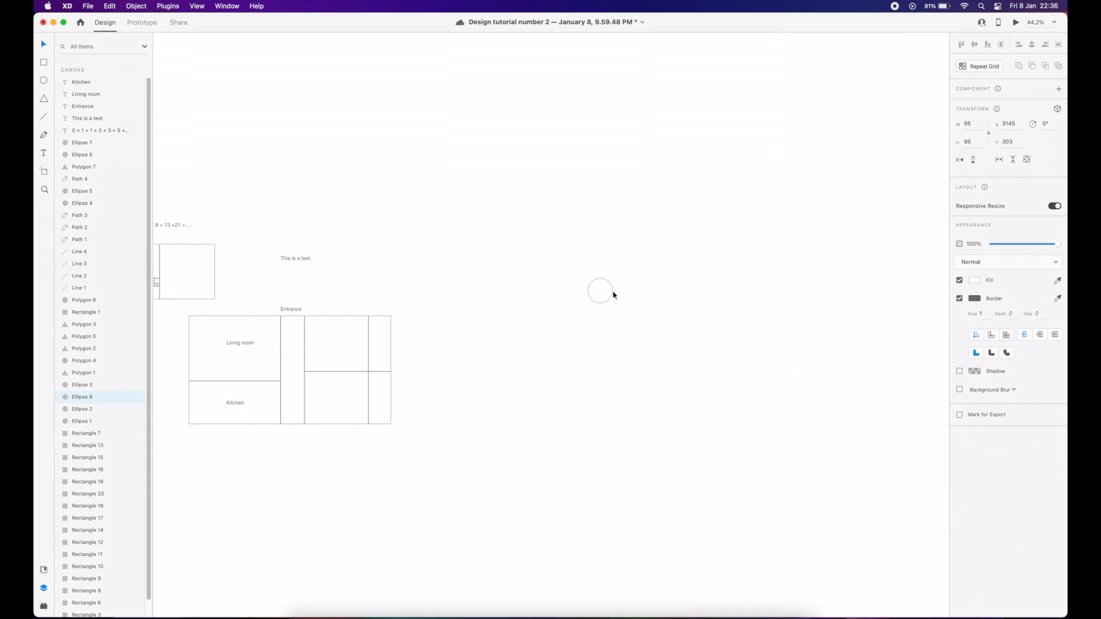
pyautogui.moveTo(593, 288); pyautogui.dragTo(671, 288)
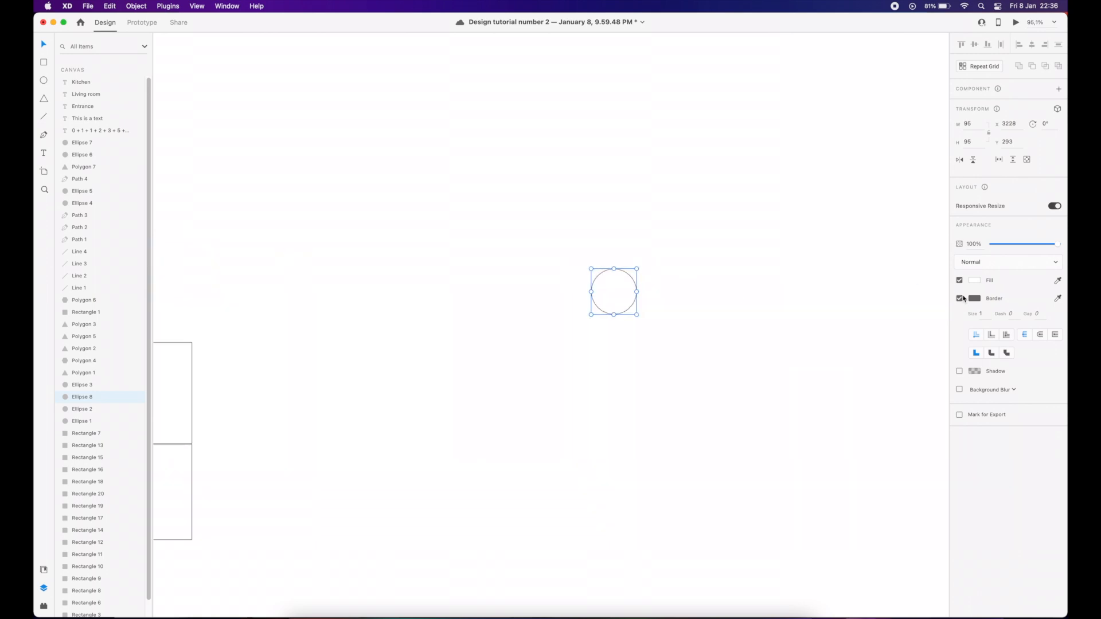
# Step: Change the copied circle's border color to black
pyautogui.click(976, 299)
pyautogui.moveTo(913, 301); pyautogui.dragTo(854, 321)
pyautogui.click(734, 306)
pyautogui.scroll(2, 666, 293)
pyautogui.click(600, 301)
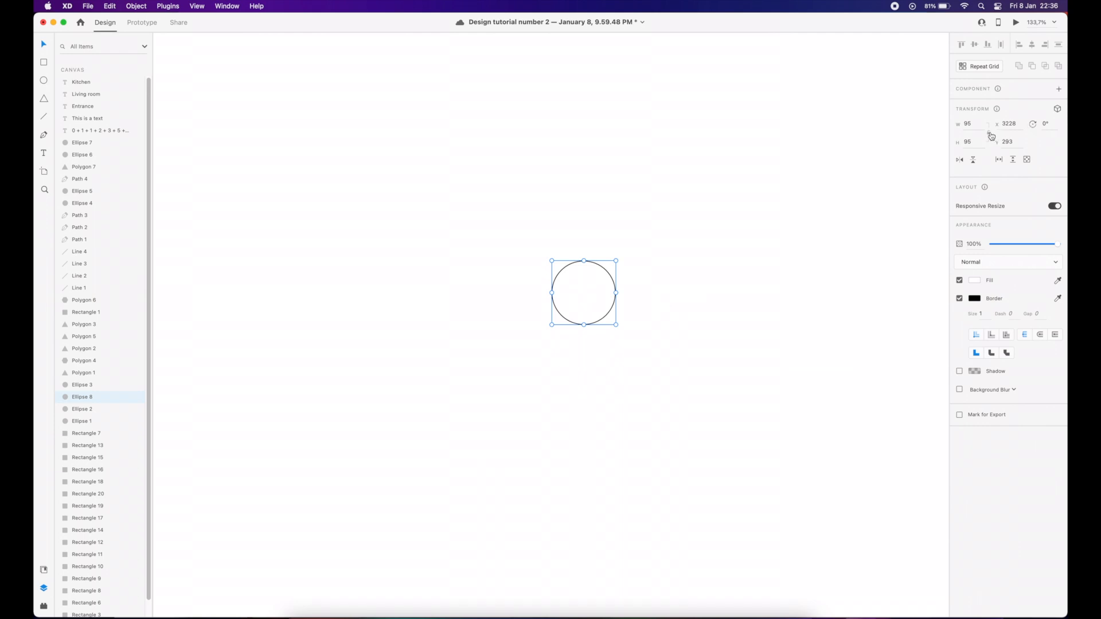
pyautogui.click(664, 248)
# Step: Copy the black-bordered circle straight up by half its height so the two circles overlap, with the copy at Y 246
pyautogui.scroll(1, 580, 270)
pyautogui.moveTo(549, 238); pyautogui.dragTo(603, 266)
pyautogui.click(640, 290)
pyautogui.click(607, 294)
pyautogui.scroll(3, 613, 271)
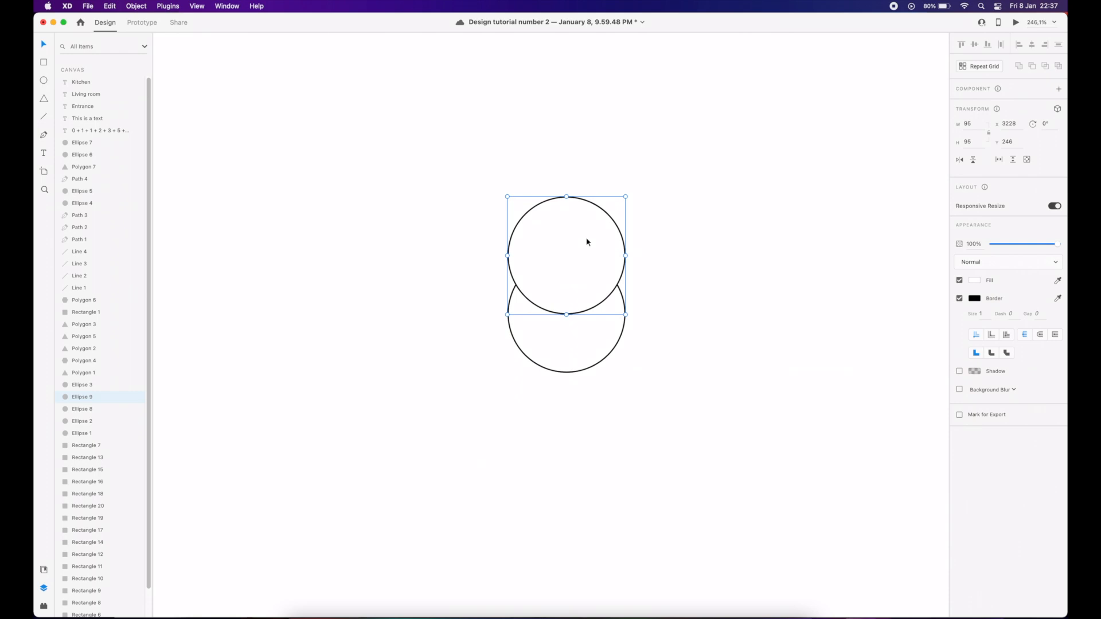
# Step: Set the upper circle's opacity to 50% and place a copy of it directly below, tangent to it at Y 341
pyautogui.click(620, 312)
pyautogui.click(600, 274)
pyautogui.moveTo(1058, 248); pyautogui.dragTo(1026, 248)
pyautogui.click(623, 301)
pyautogui.click(664, 267)
pyautogui.moveTo(612, 239); pyautogui.dragTo(613, 357)
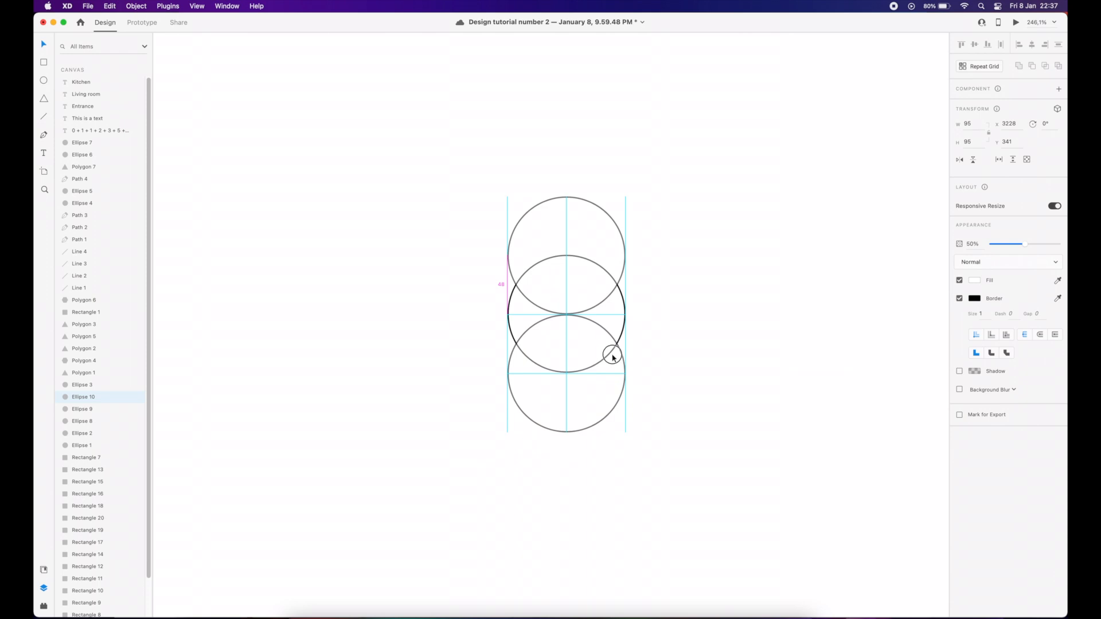
pyautogui.moveTo(612, 357); pyautogui.dragTo(611, 357)
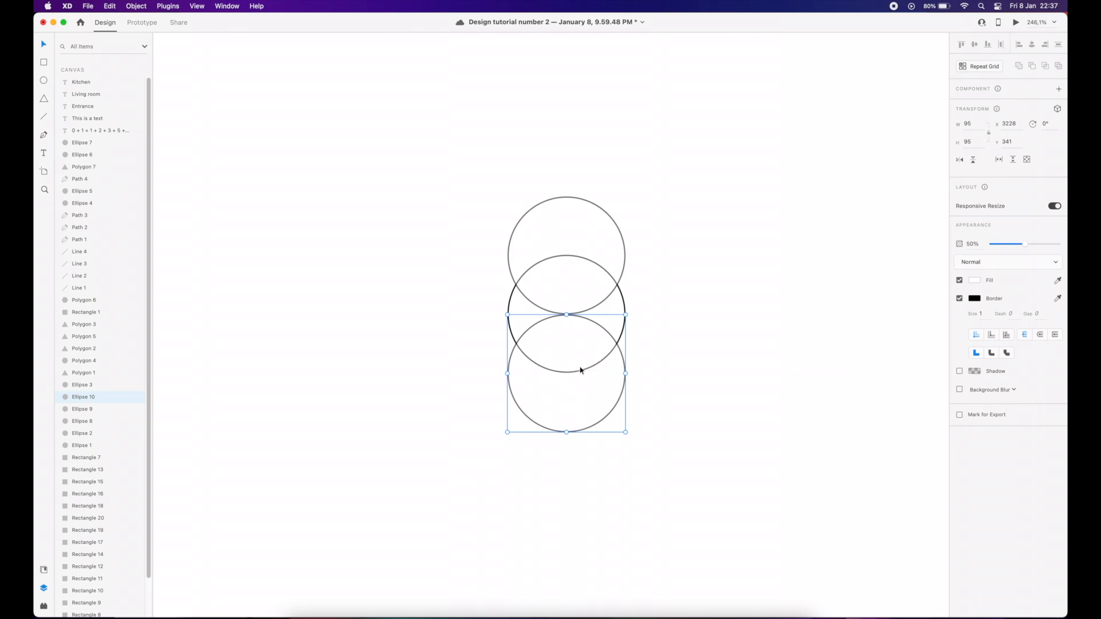
# Step: Copy and paste the upper and lower circles together in place over the originals
pyautogui.click(581, 298)
pyautogui.keyDown('shift'); pyautogui.click(581, 352); pyautogui.keyUp('shift')
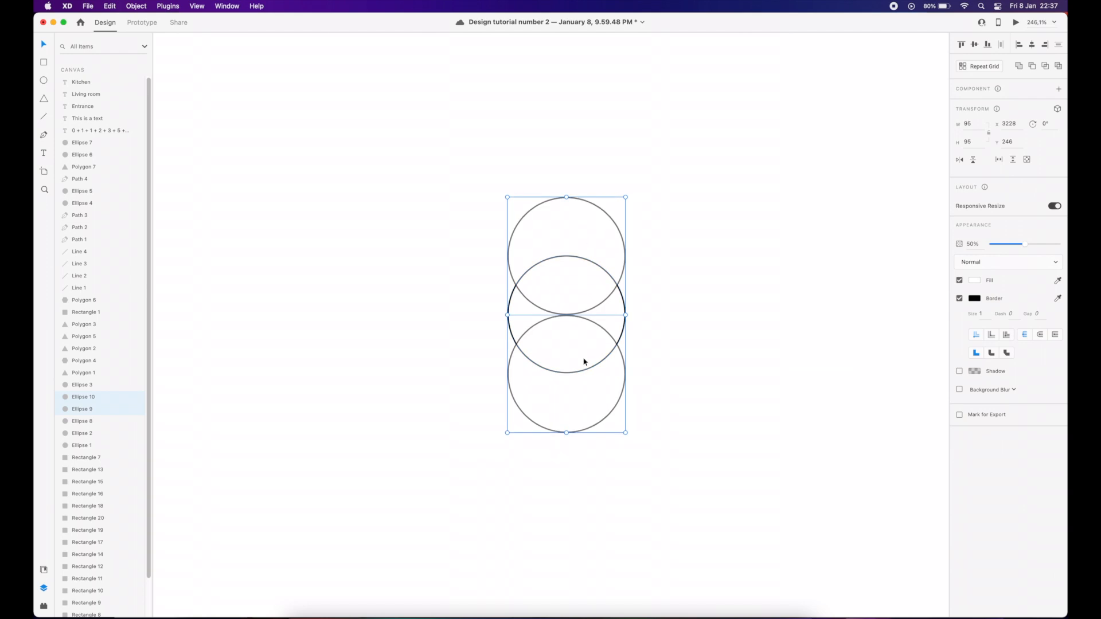
pyautogui.moveTo(599, 257); pyautogui.dragTo(439, 255)
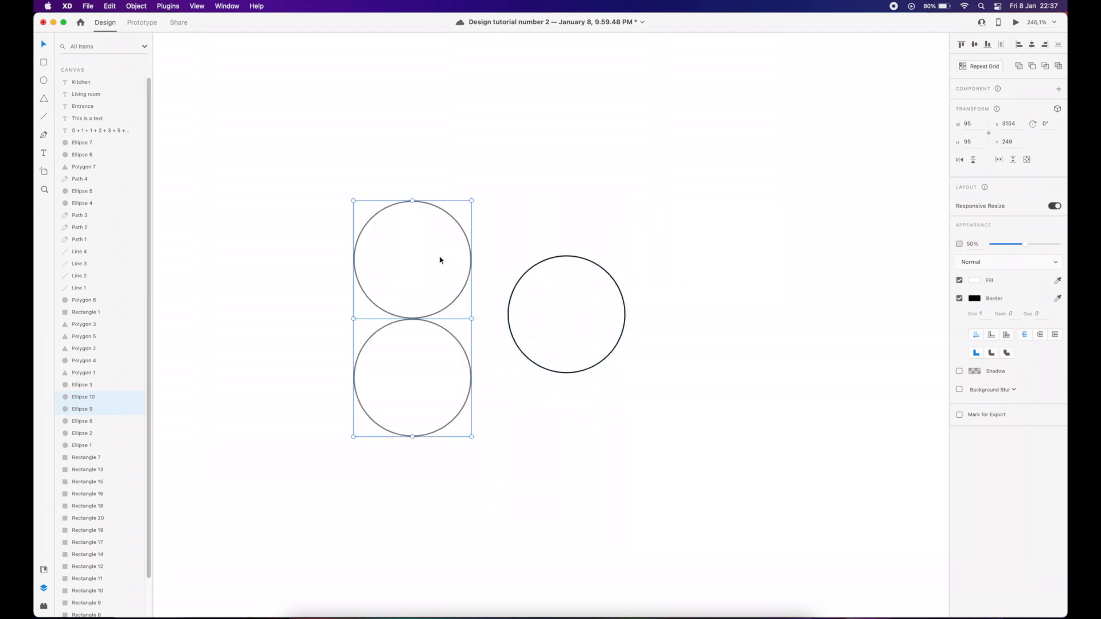
pyautogui.press('super+z')
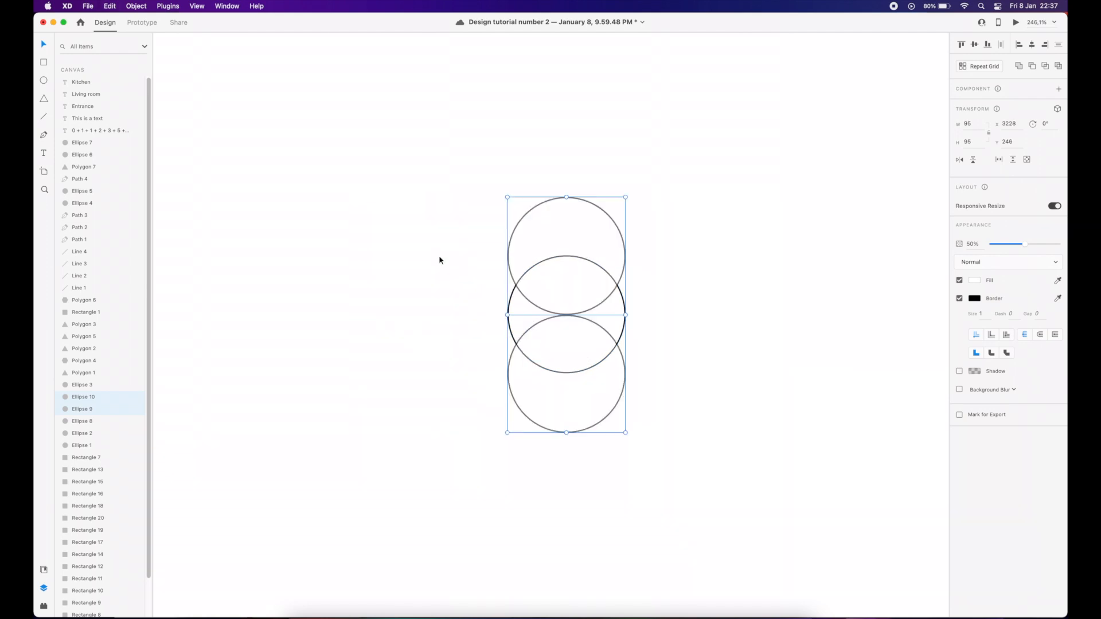
pyautogui.rightClick(604, 224)
pyautogui.click(620, 230)
pyautogui.rightClick(596, 238)
pyautogui.click(625, 280)
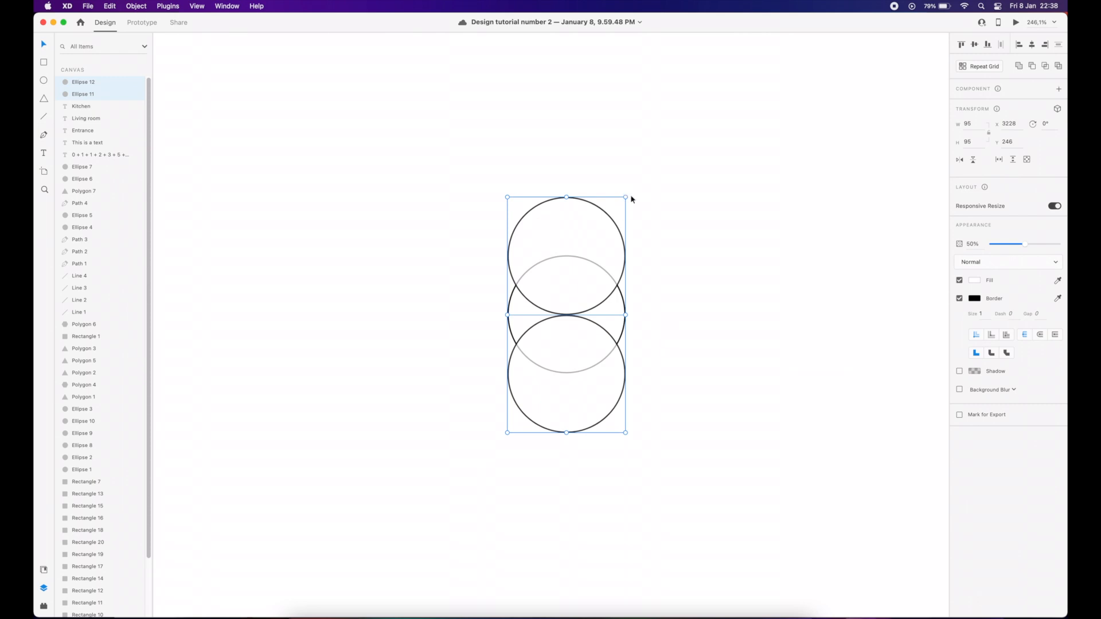
# Step: Rotate the pasted circle pair to -60° about the shared center, duplicate it, and rotate the duplicate to -120° to complete the flower
pyautogui.moveTo(628, 196); pyautogui.dragTo(508, 198)
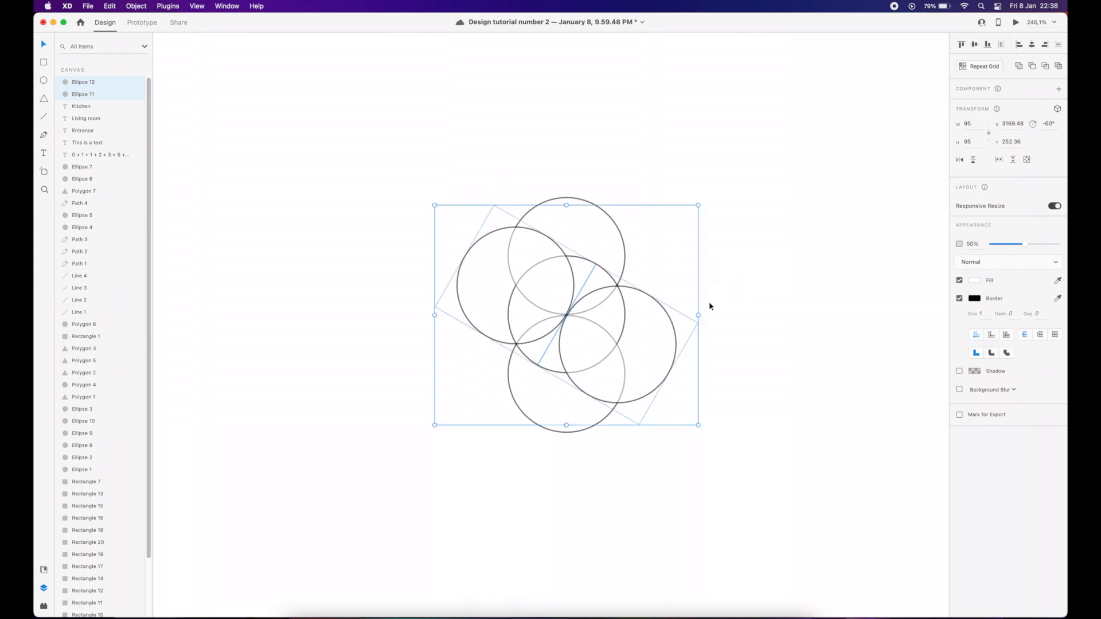
pyautogui.press('super+d')
pyautogui.moveTo(701, 204); pyautogui.dragTo(558, 123)
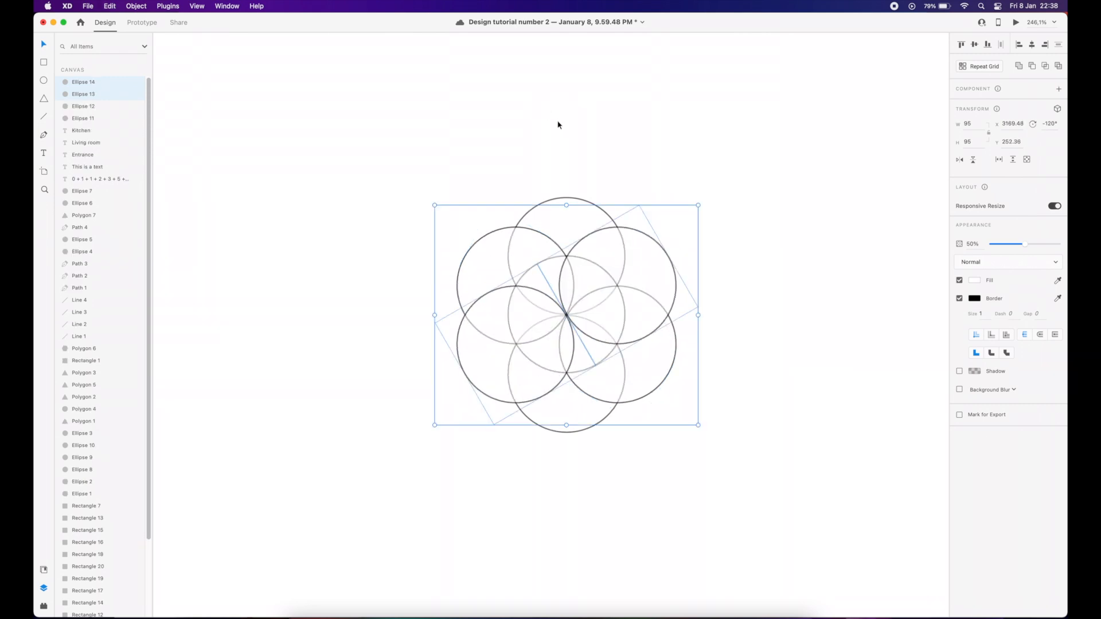
pyautogui.click(709, 216)
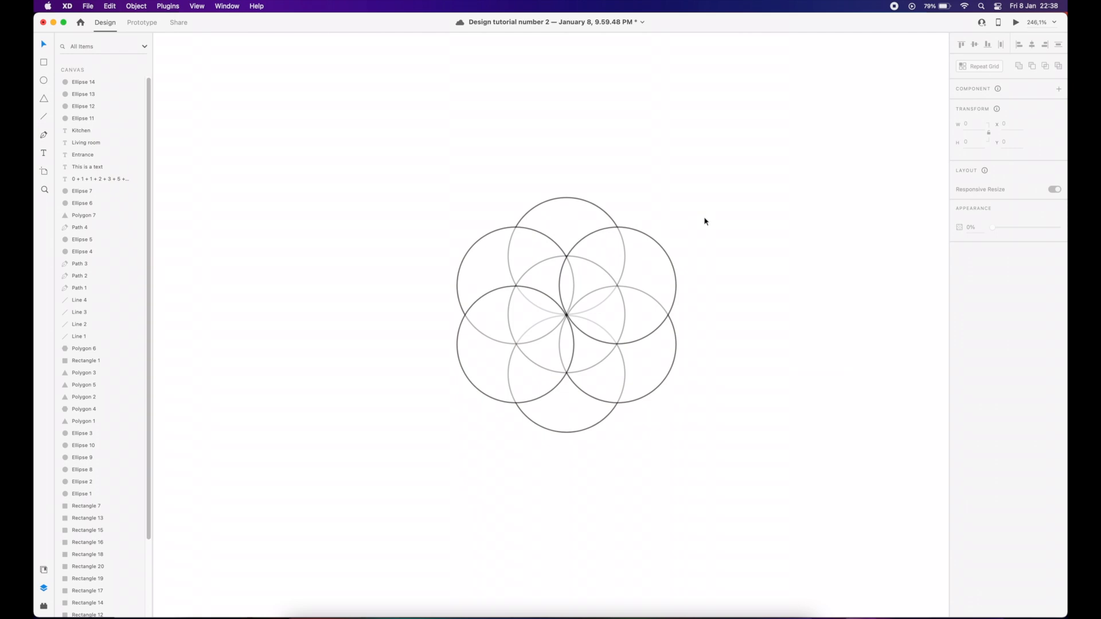
# Step: Clear the selection around the circle flower and save the document
pyautogui.click(703, 211)
pyautogui.moveTo(704, 212); pyautogui.dragTo(422, 413)
pyautogui.click(445, 178)
pyautogui.press('cmd+s')
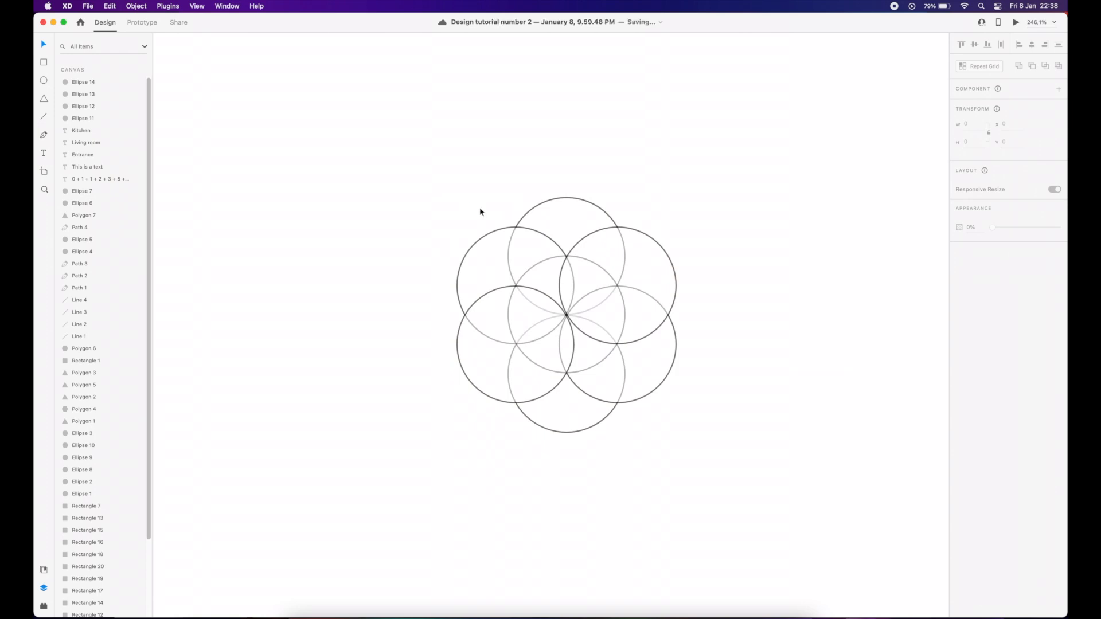